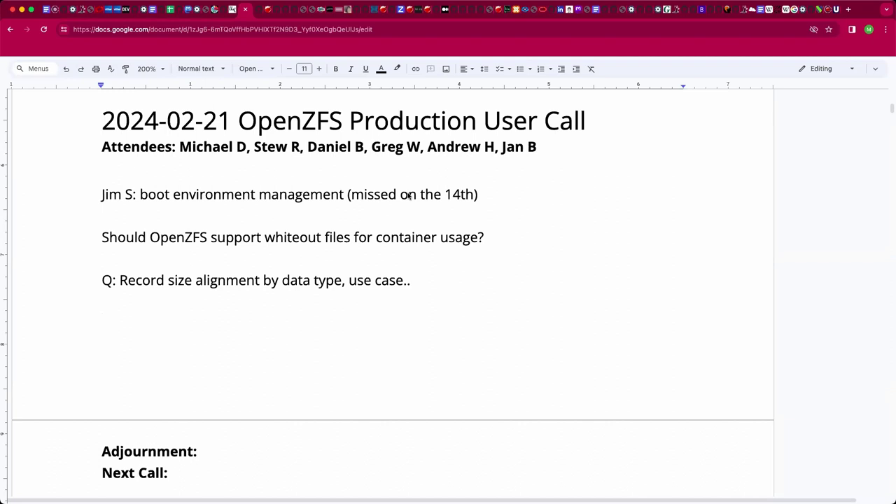
- Extend the record size alignment question so it ends with "use cases... write amplification concerns."
left_click(467, 196)
key("Down")
key("Right")
left_click(102, 257)
key("Down")
key("super+Right")
type(".")
key("Return")
key("BackSpace")
key("Left")
key("Left")
key("Right")
type("s")
key("Right")
key("Return")
key("BackSpace")
type("write ampliv")
key("BackSpace")
type("fication concerns.")
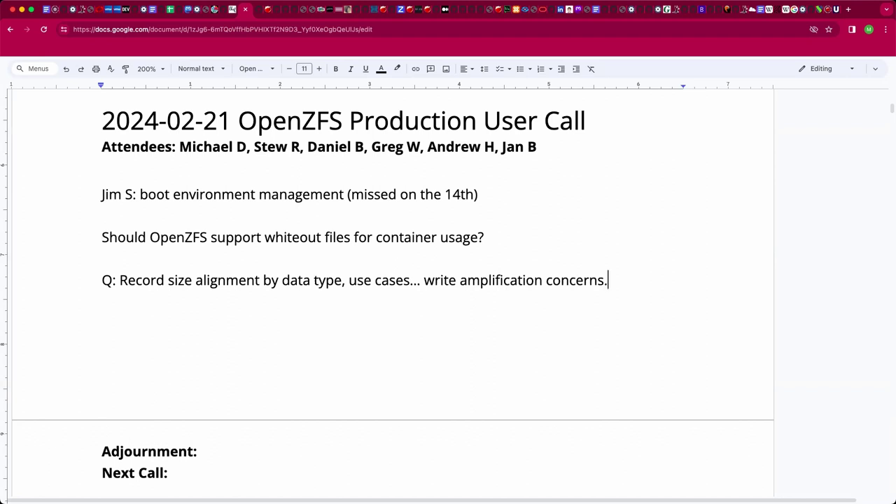
- Add an indented note under the record size question with the speaker's first name and "Been going off the OpenZFS Wiki."
key("Return")
key("Tab")
type("Daniel: ")
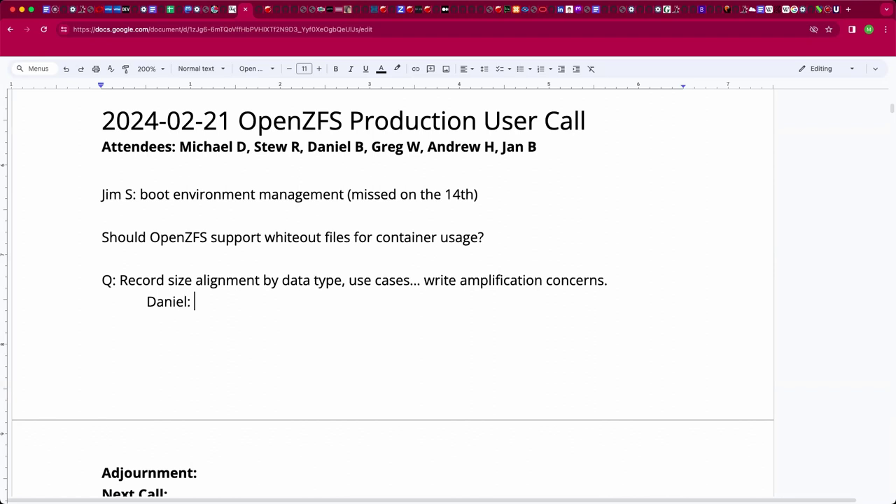
type("Been going off the Op")
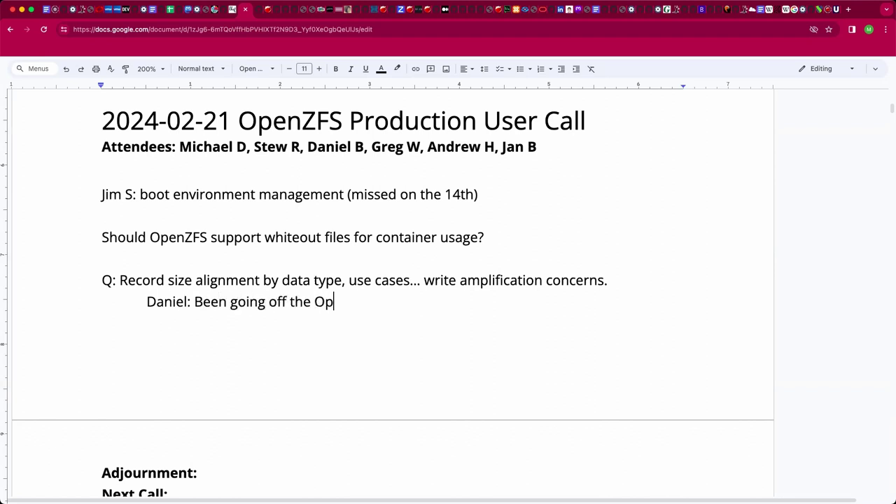
type("enZFS Wiki. ")
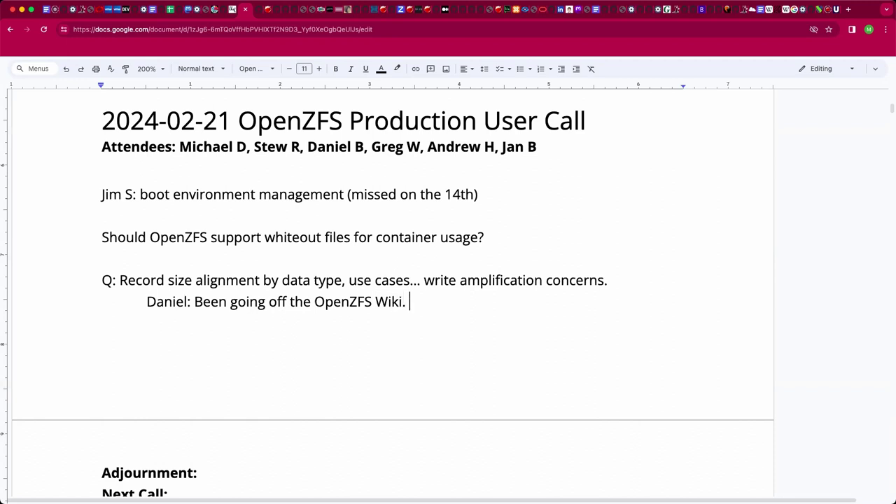
- Continue the note with "Align the record size with the database record size to avoid write amplification. Compression changes all that."
type("Align the re")
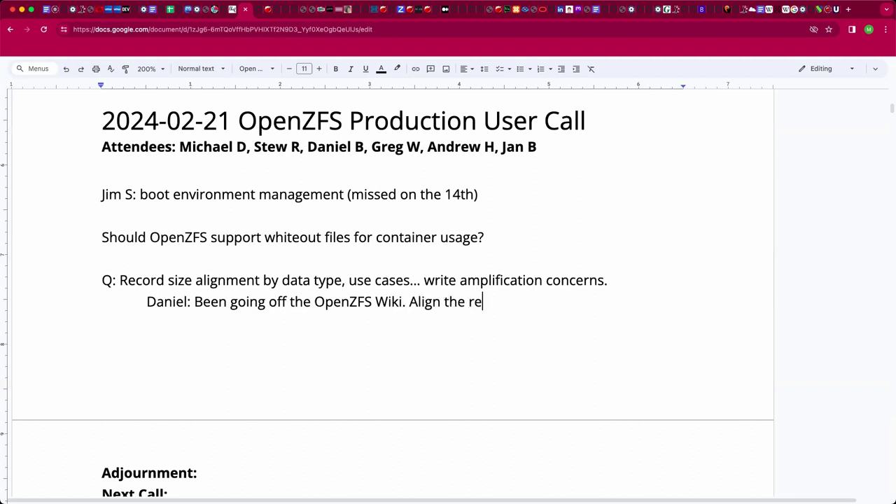
type("cord size w")
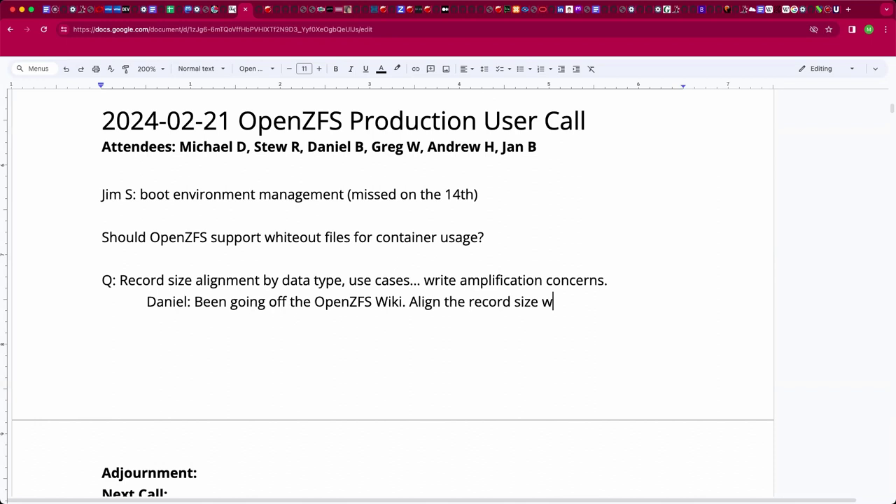
type("ith the database")
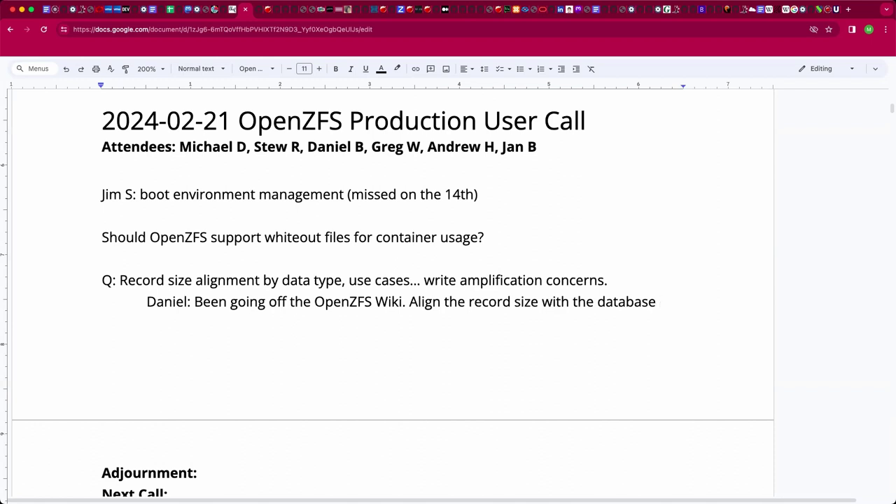
type(" recro")
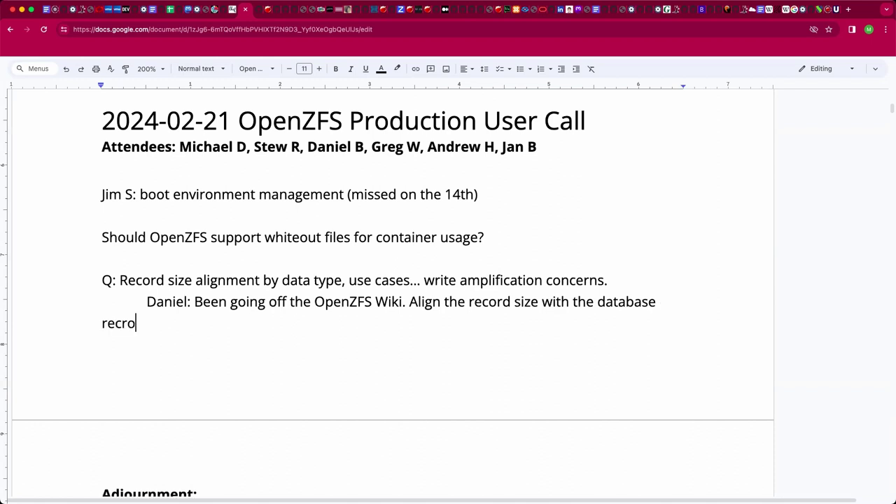
key("BackSpace")
key("BackSpace")
type("ord size to av")
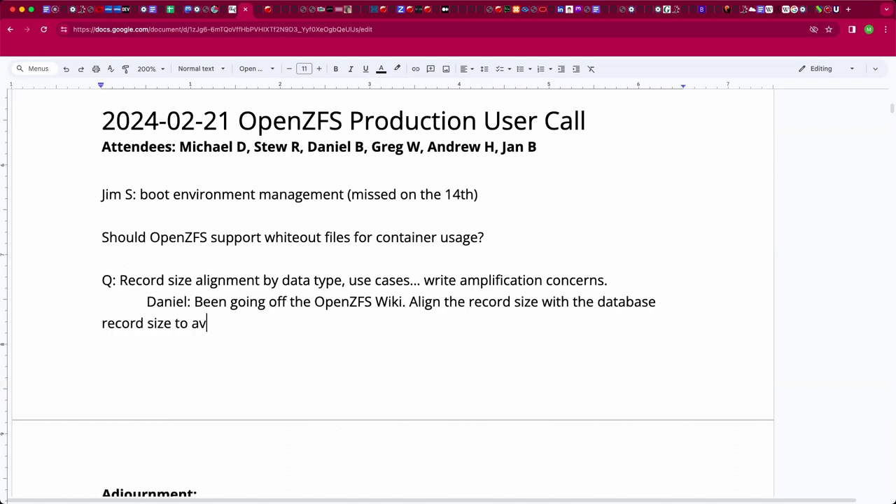
type("oid write ampli")
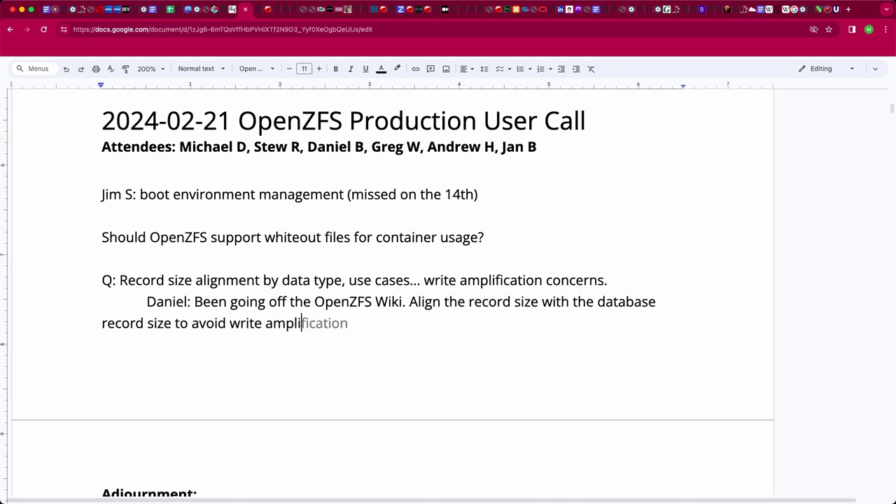
key("Tab")
type(". Compression")
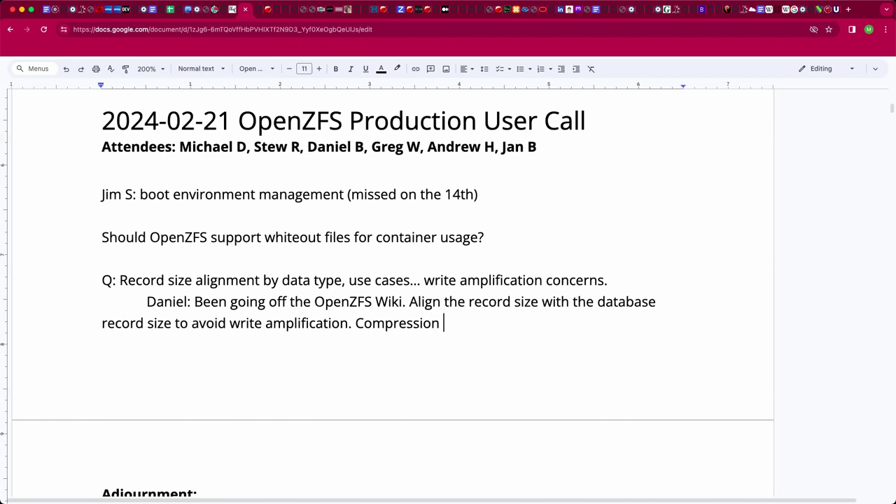
type(" changes all that.")
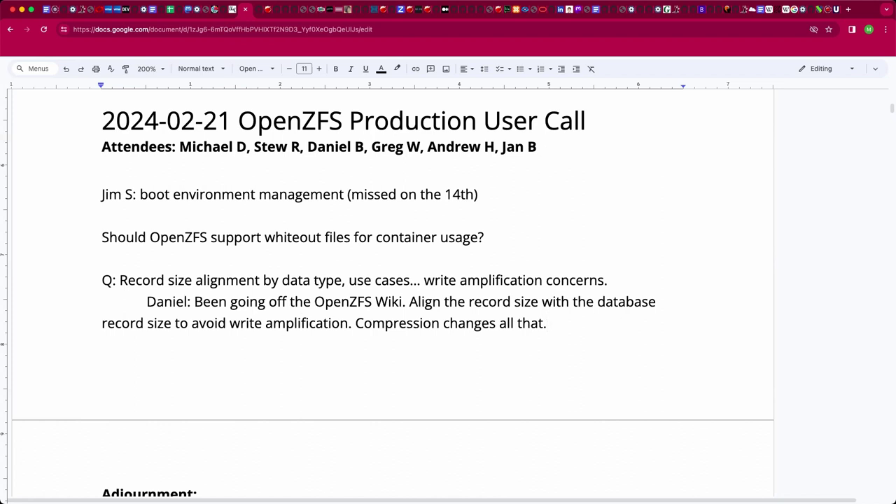
- Add "Hope that a few records fit in 16K... for replica databases" to the note, with a capital K in 16K
type("Hope that afew")
key("BackSpace")
key("BackSpace")
key("BackSpace")
key("BackSpace")
type("a few records")
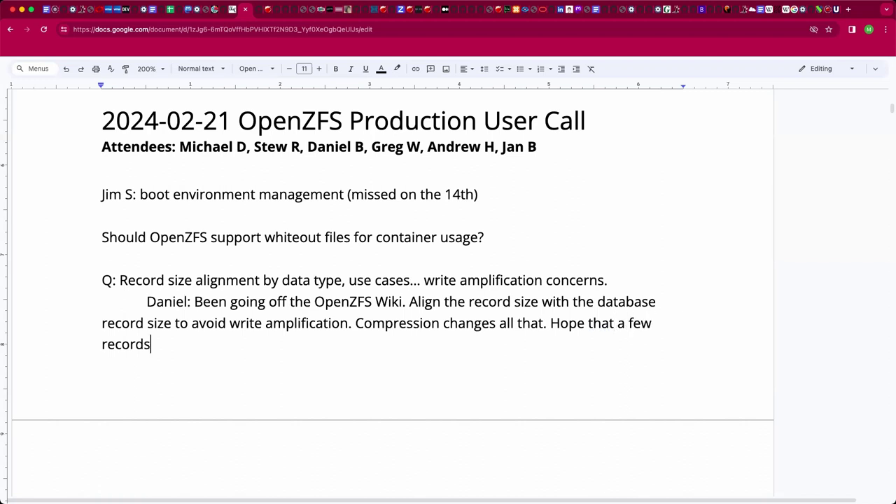
type(" fit in 16k... for replica d")
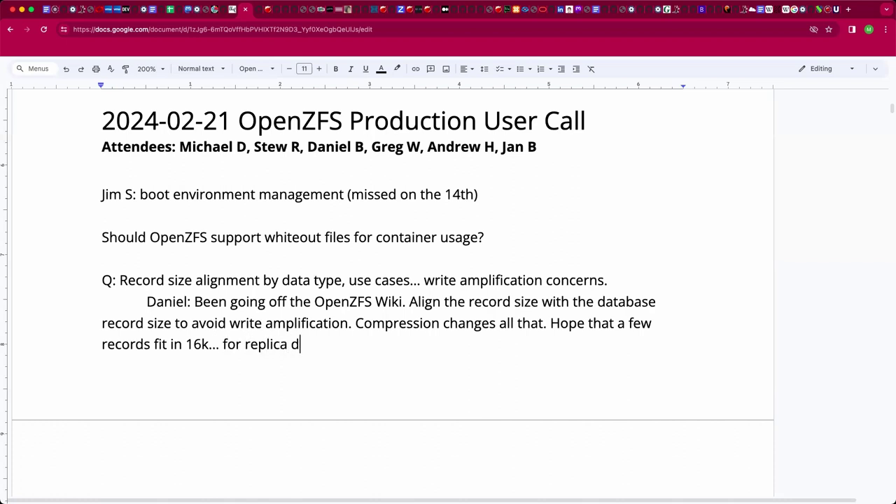
type("atabases")
left_click(208, 344)
key("BackSpace")
type("K")
left_click(358, 344)
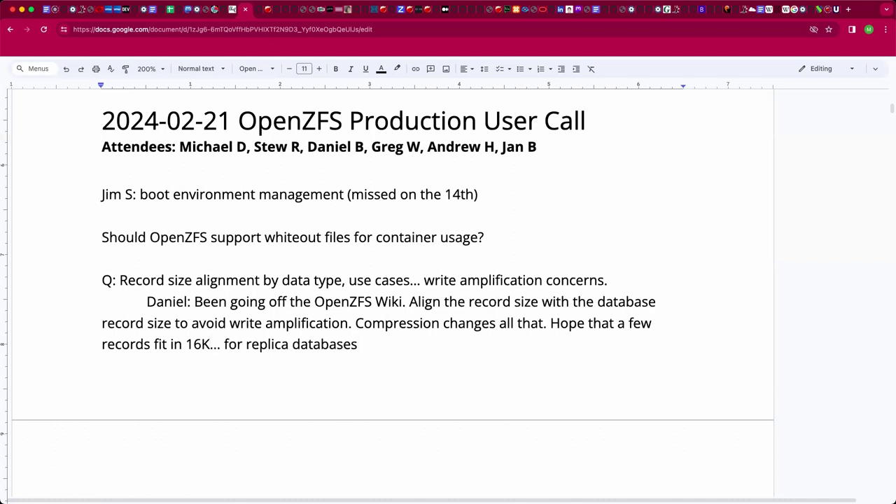
- Continue the sentence with "or network monitor. It's a one way trip ingesting data and go with 1M."
type("or netow")
key("BackSpace")
key("BackSpace")
type("work monitor. ")
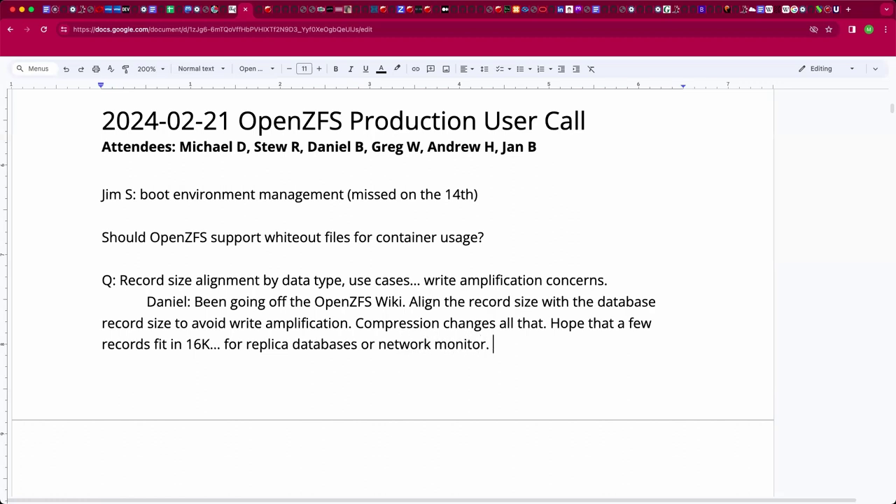
type("It's a one way trip in")
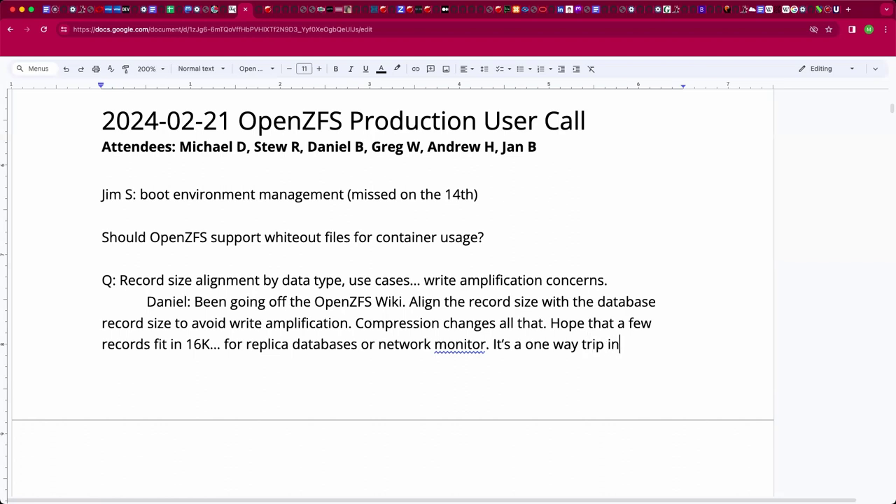
type("gesting data and go with ")
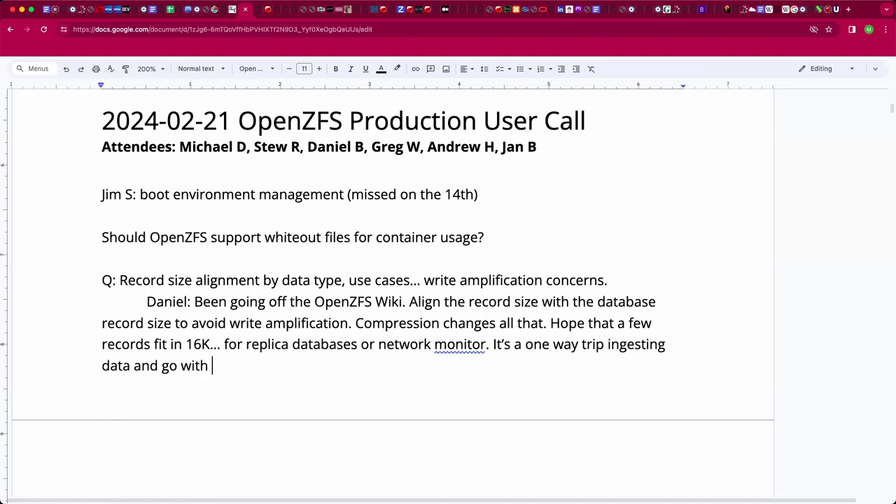
type("1M.")
- Change "network monitor" to "network monitoring" and return to the end of the note
left_click(478, 344)
key("Right")
type("ing")
left_click(297, 365)
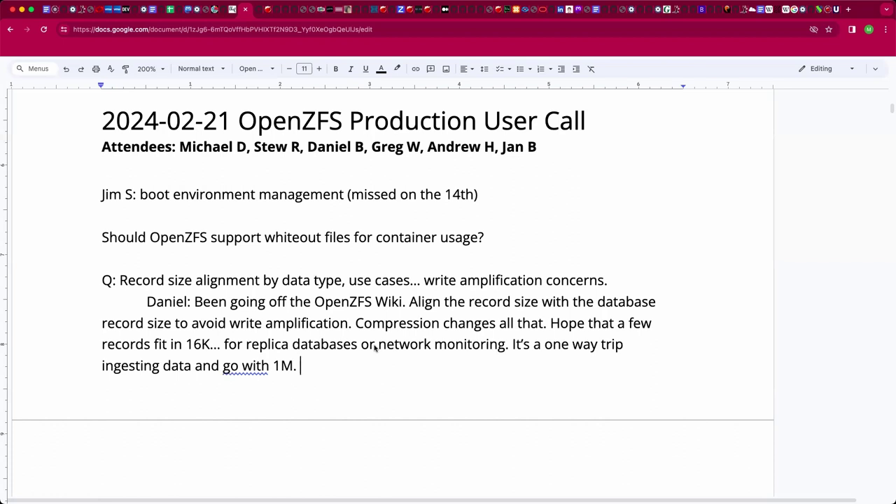
- Add an indented line below the note reading "Q: Is compression ever not your friend? A: When pre-comressed."
key("Return")
key("Tab")
type("Q")
key("BackSpace")
type("Q: Is compression ever not you")
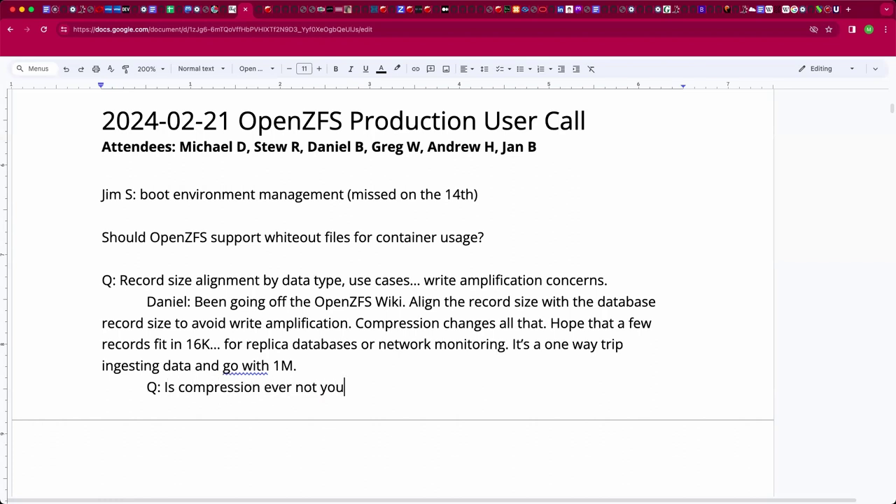
type("r friend? A: Whe")
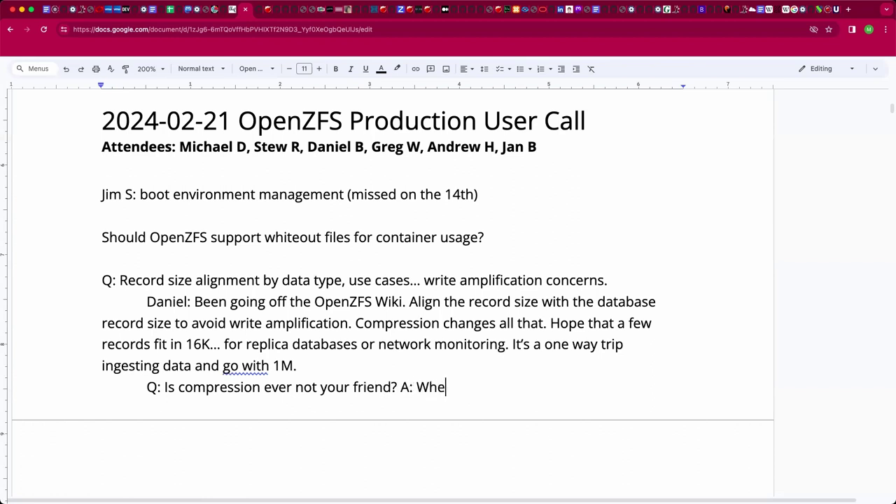
type("n pre-comressed.")
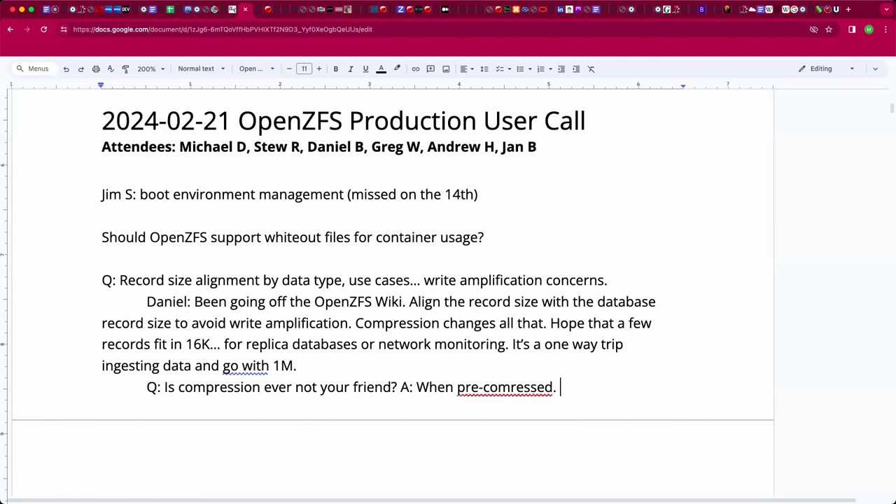
- Correct the misspelled "pre-comressed" to "pre-compressed" in the compression answer
key("Left")
key("Left")
key("Left")
key("Left")
key("Left")
key("Left")
key("Left")
key("Left")
type("p")
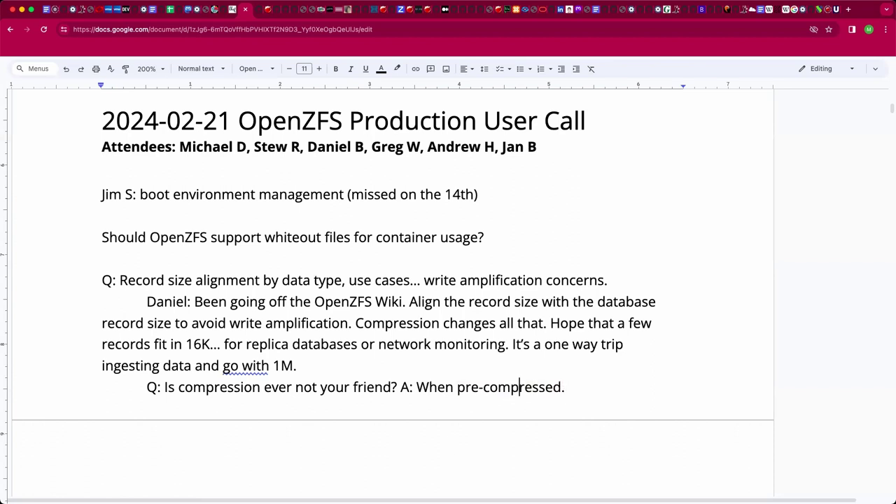
- Append "H265 Video..." to the end of the compression answer
left_click(569, 387)
type("H")
type("265 V")
type("ideo... z")
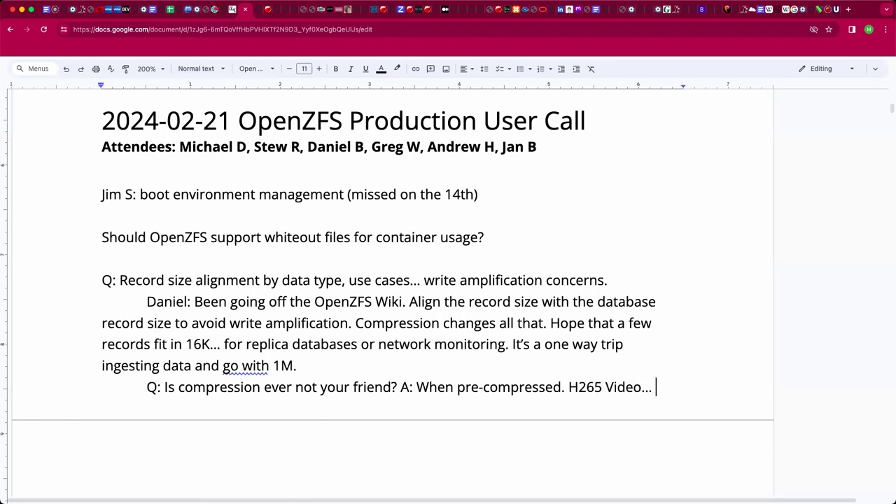
key("BackSpace")
key("BackSpace")
key("BackSpace")
- Start a new indented line under the compression answer with "Wastes CPU cycles. Early about 12.5%"
key("Return")
type("Waste")
key("BackSpace")
type("s CPU")
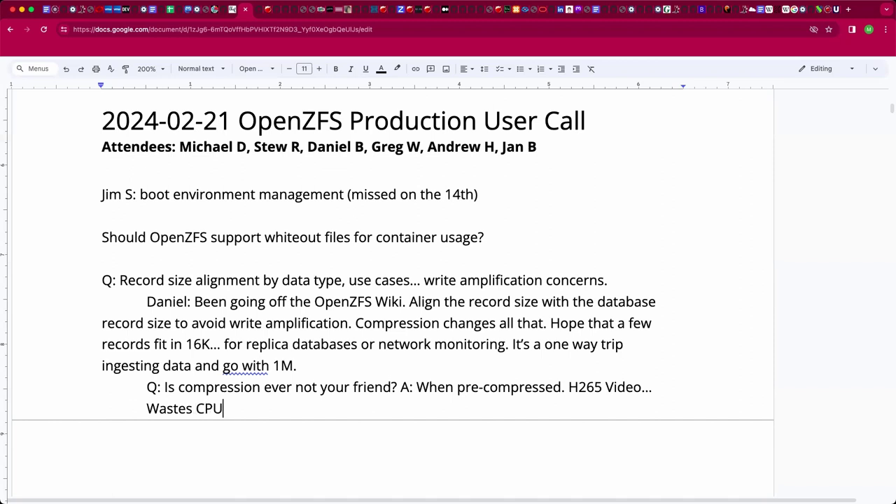
type(" cycles. Early ab")
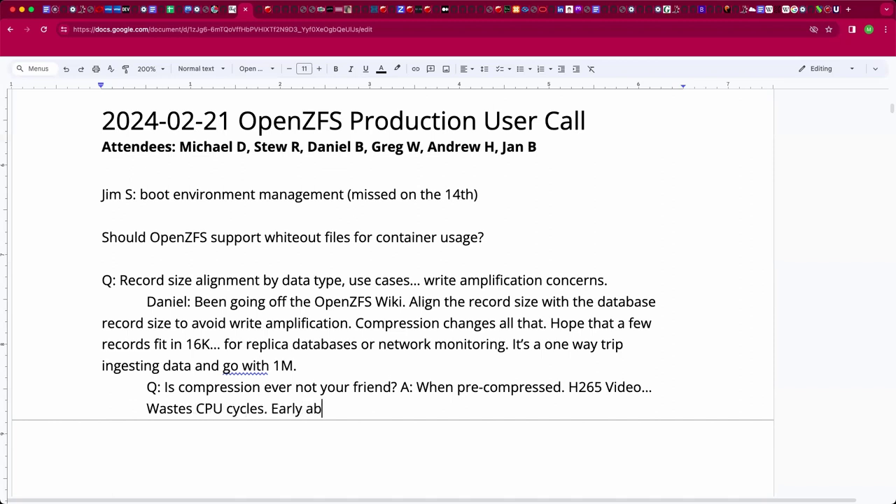
type("ourt 12.5%")
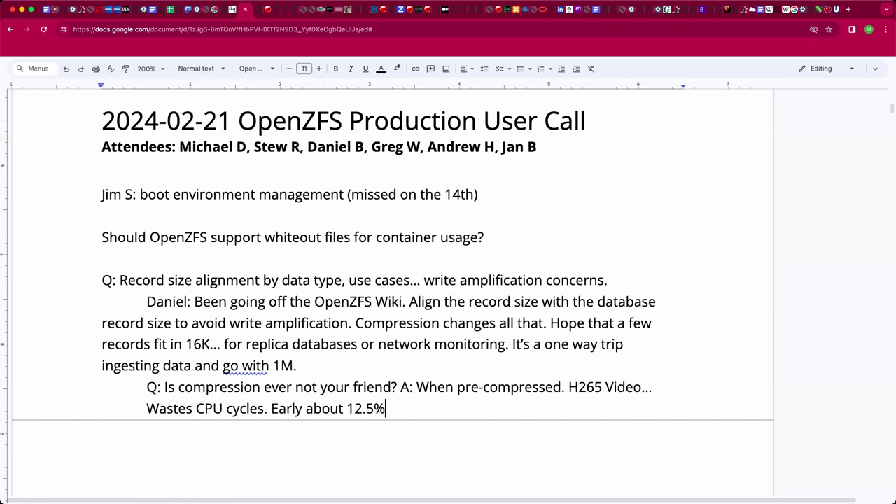
- Correct and complete the second sentence of the line to read "Early abort if 12.5% compression is not achieved."
left_click(339, 408)
key("BackSpace")
type("r")
key("Right")
type("at")
key("BackSpace")
key("BackSpace")
type("if")
left_click(394, 408)
type("compression")
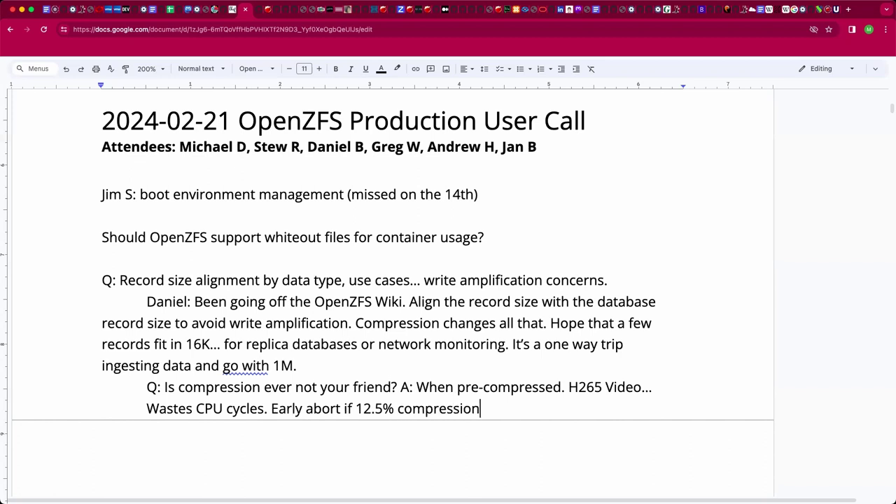
type(" is not achieved.")
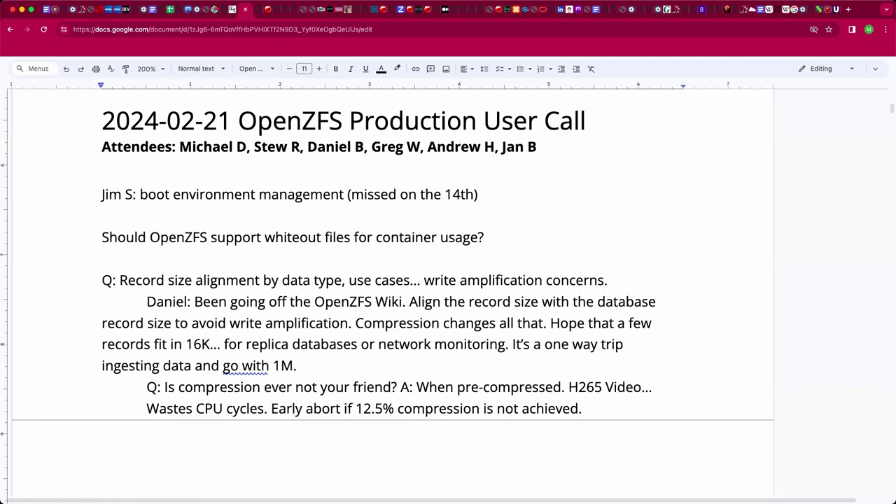
- Add the sentence "That CPU time creates write latency that you will not get back."
type("That CPU times")
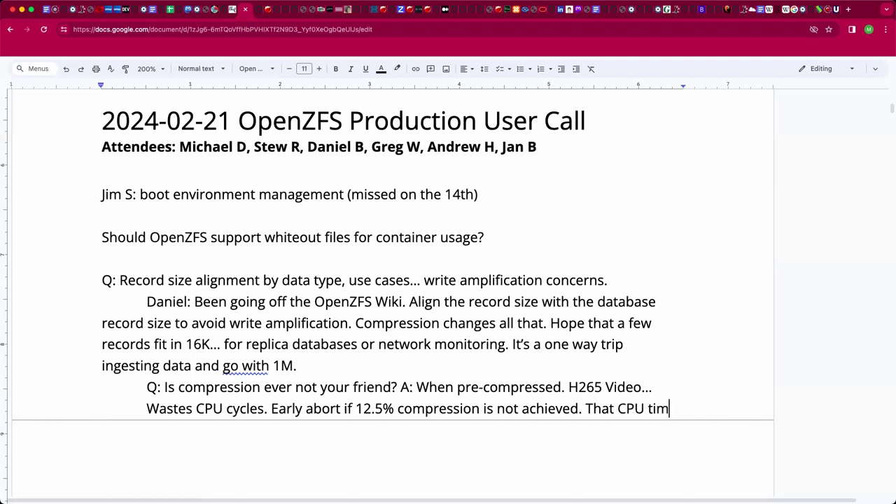
key("BackSpace")
type("crea")
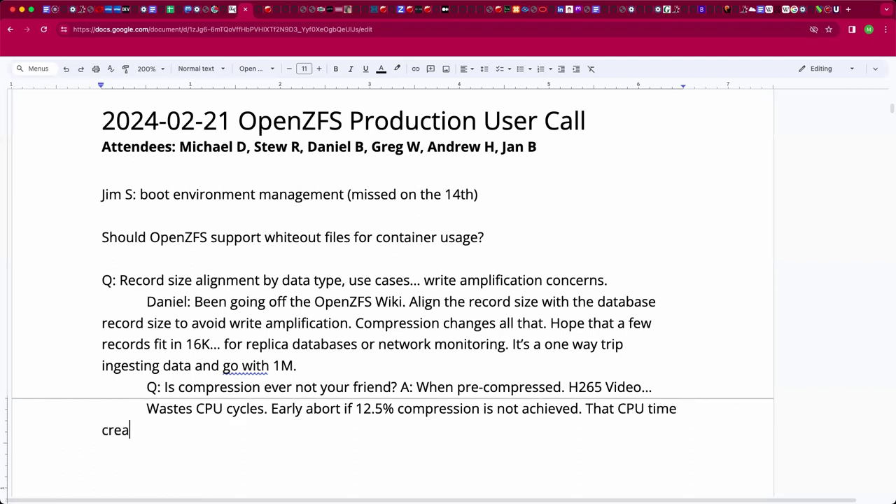
type("tes write latency that you will not get back.")
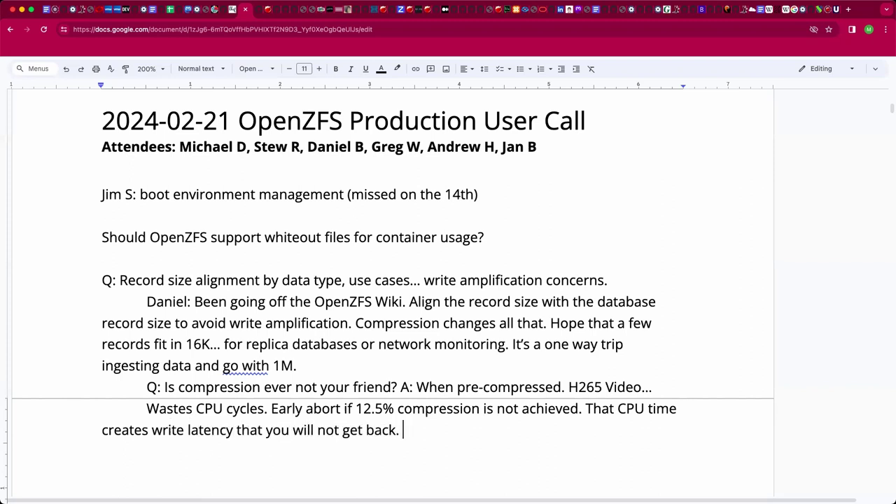
- Add the sentence "Try to match the application block size to the record size." to the end of the compression notes
type(" Try to match the")
key("BackSpace")
key("BackSpace")
type("the application nad")
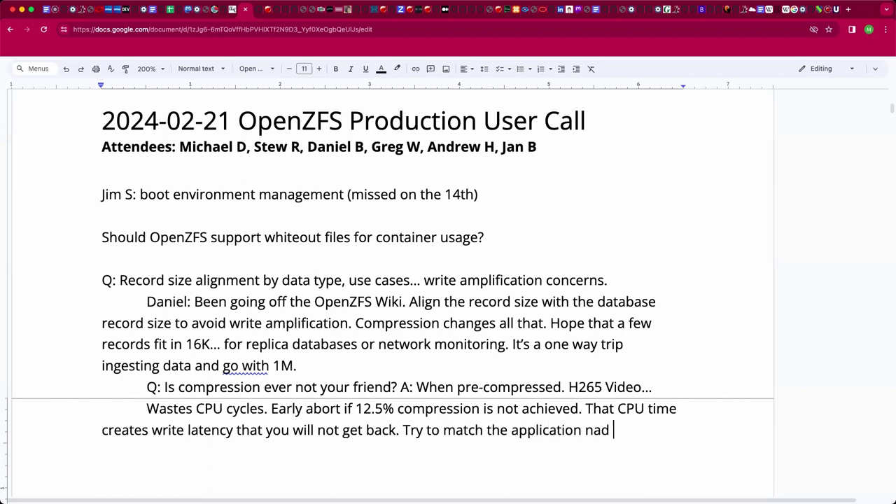
key("BackSpace")
key("BackSpace")
key("BackSpace")
type("block size f")
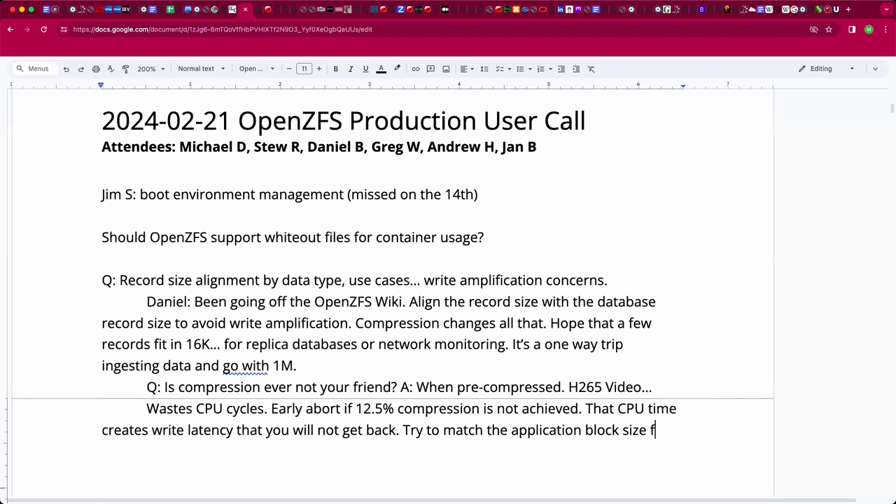
key("BackSpace")
type("to the record")
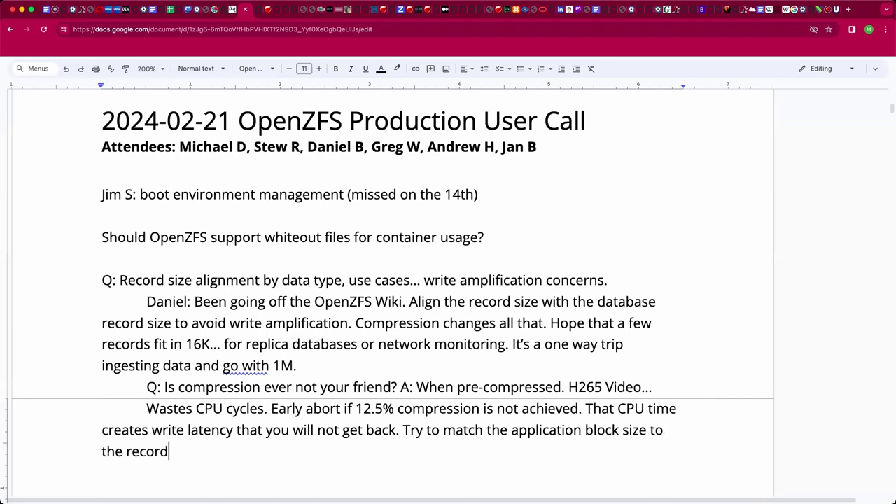
type(" size. The compr")
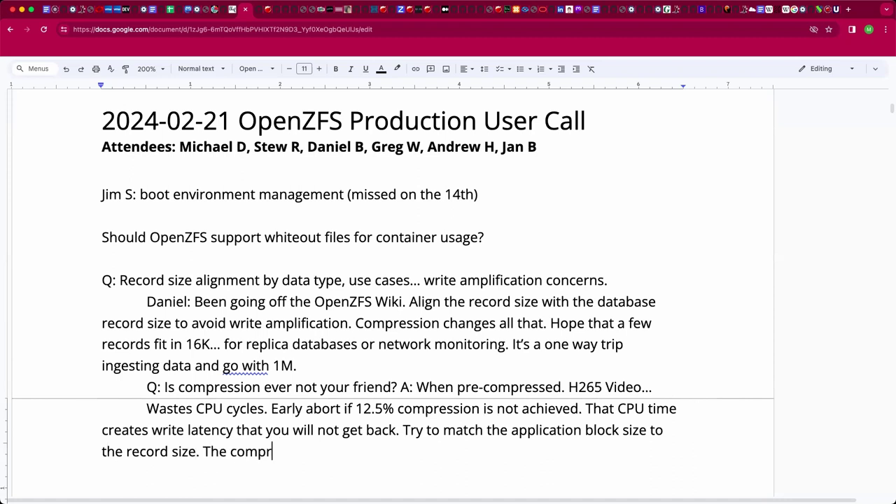
- Continue the notes with "The compressed ARC means that memory must not be continuous in the kernel"
key("BackSpace")
key("BackSpace")
type("pressed ARC means that mem")
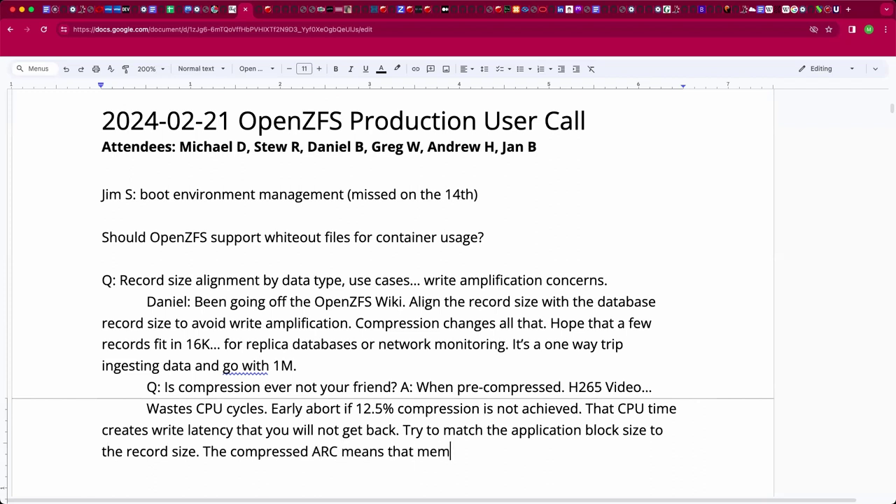
type("ory must not b")
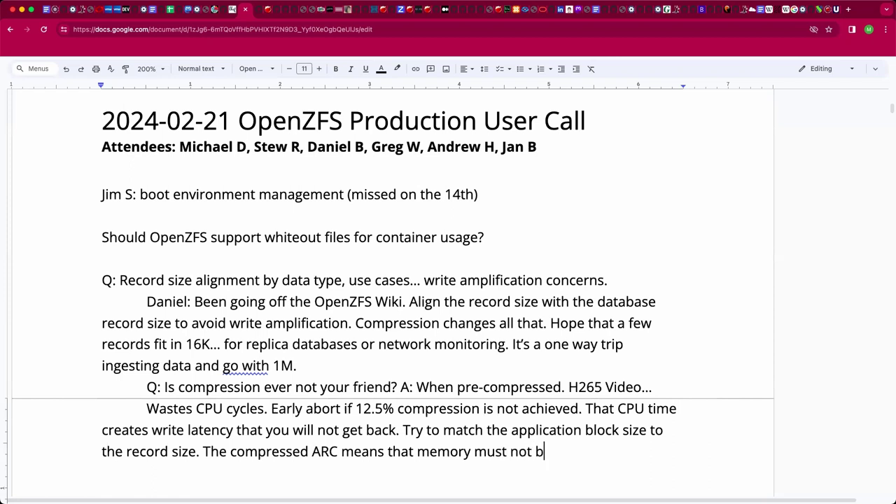
type("e continuous")
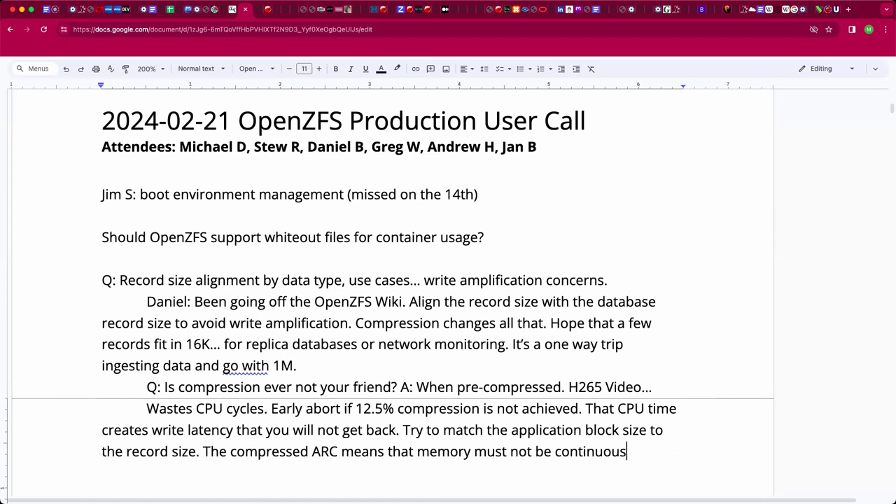
type(" in the kerne")
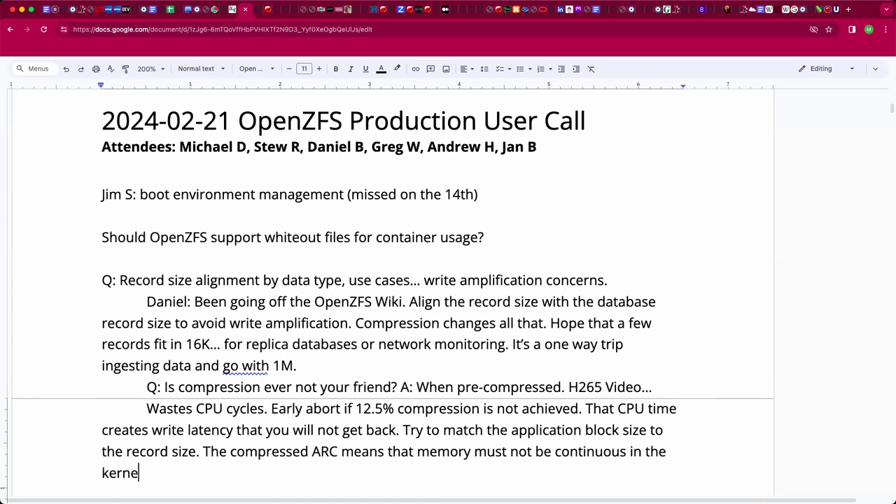
- Finish the ARC sentence with "heap for each block." and add "Similar to an mbuf. Can now be a list of pages."
type("l heap for each block. Similar to an m")
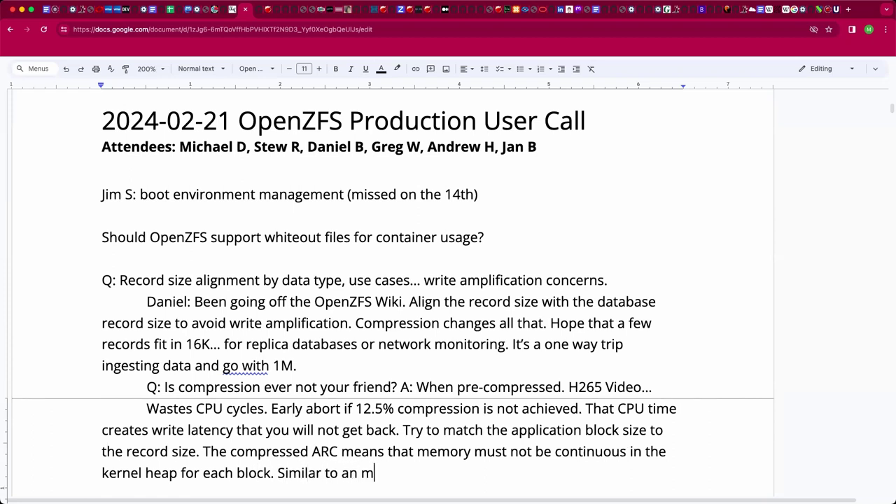
type("buf. Can now be a list of pages.")
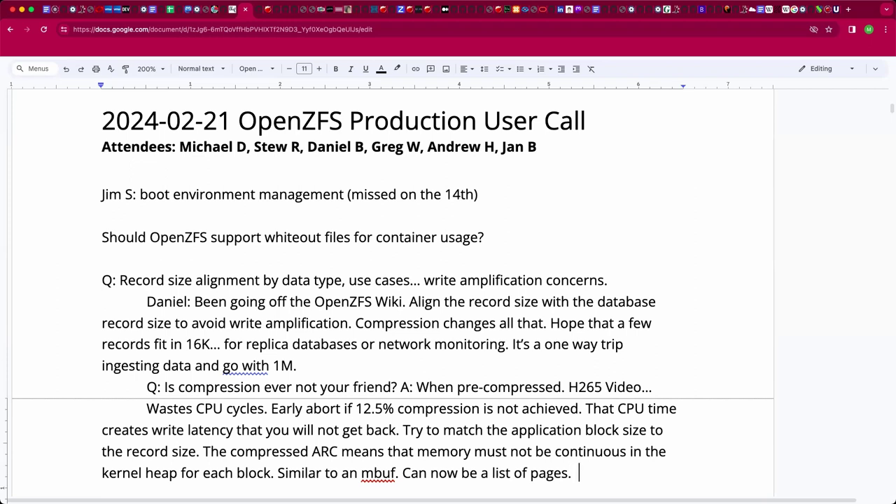
- Add the sentence "Big gains for PostgresSQL which use the file system buffer cache rather than a dedicated one."
type(" Big gains for")
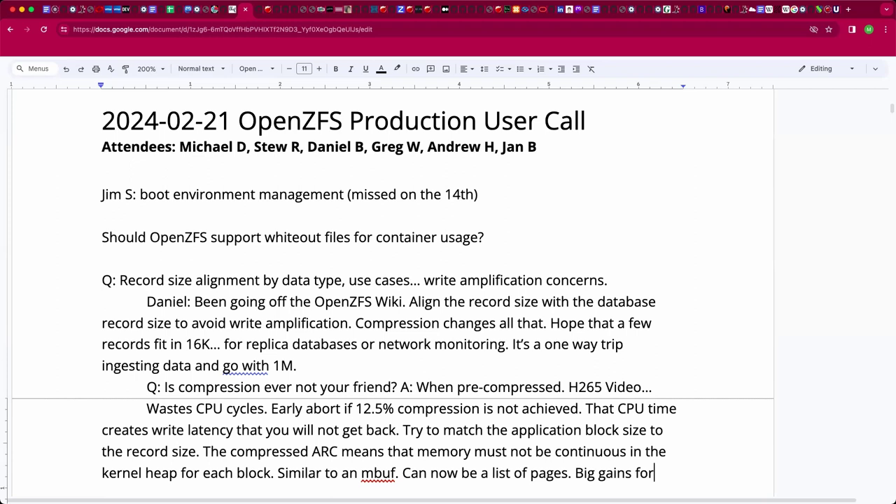
type(" PostgresSQL which use")
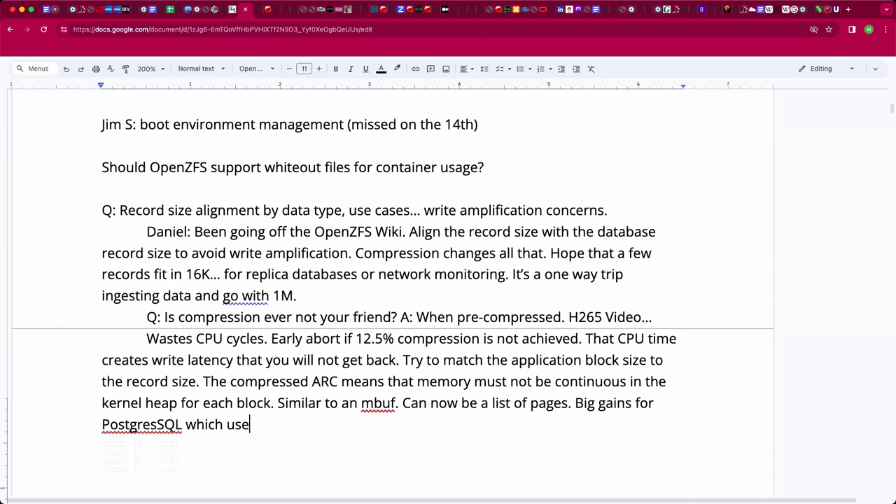
type(" the file")
key("BackSpace")
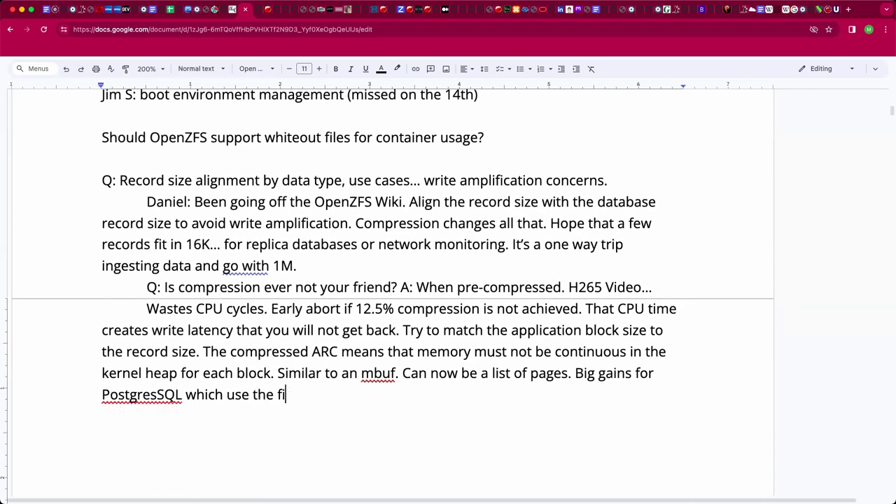
type("le system buf")
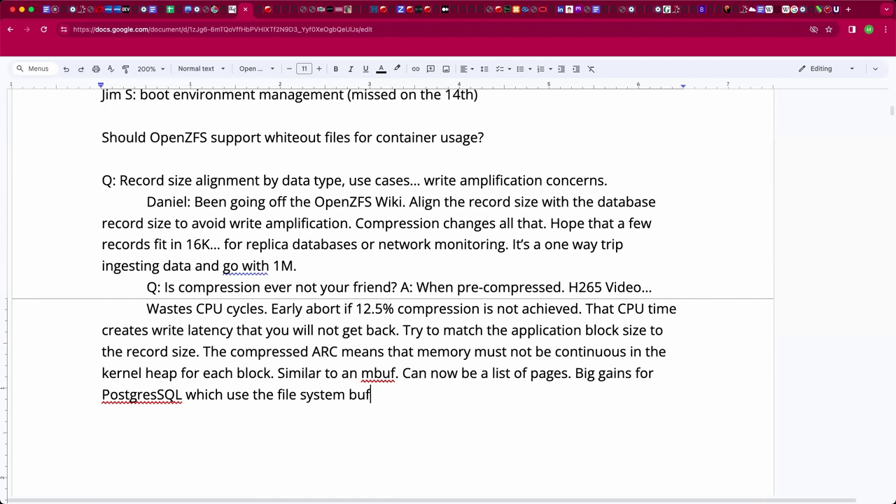
type("fer cache rat")
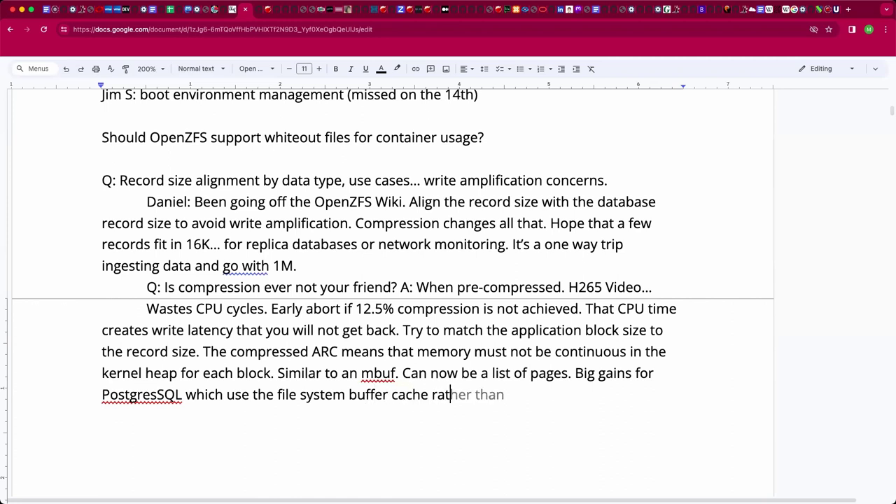
type("her than the")
key("BackSpace")
key("BackSpace")
key("BackSpace")
key("BackSpace")
type("a dedicated one.")
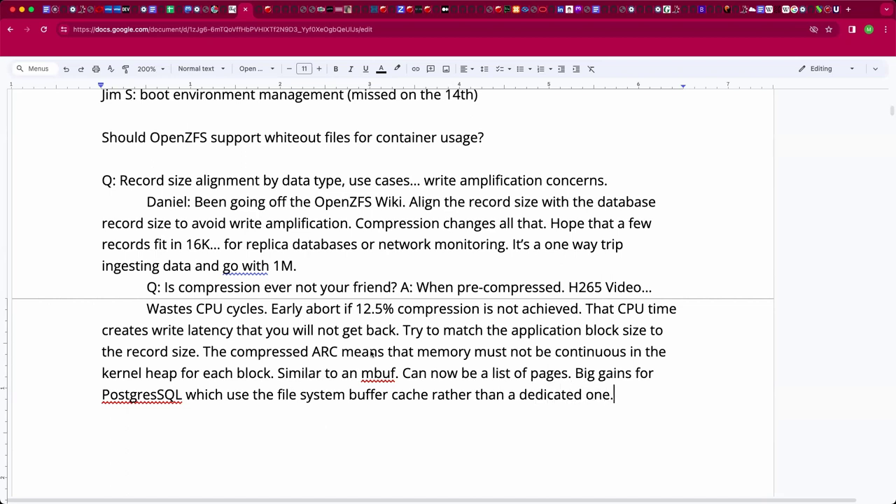
- Correct the spelling of the flagged database name to "PostgreSQL"
left_click(153, 400)
right_click(157, 398)
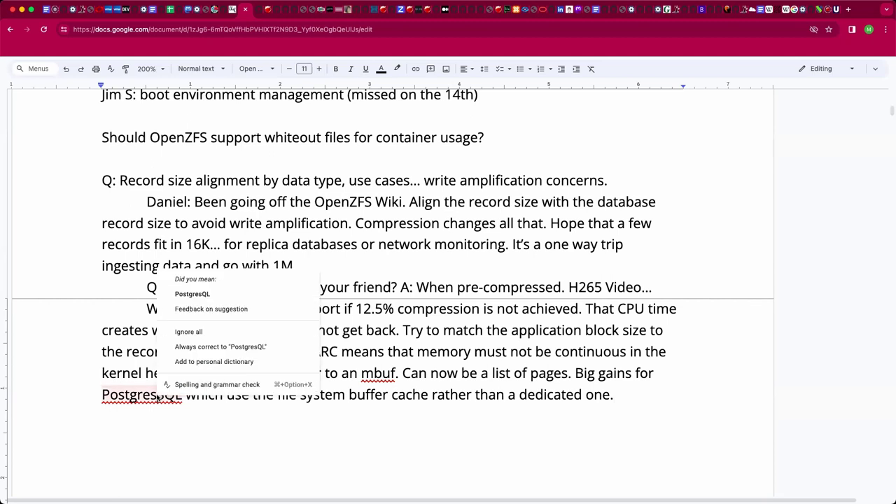
left_click(193, 294)
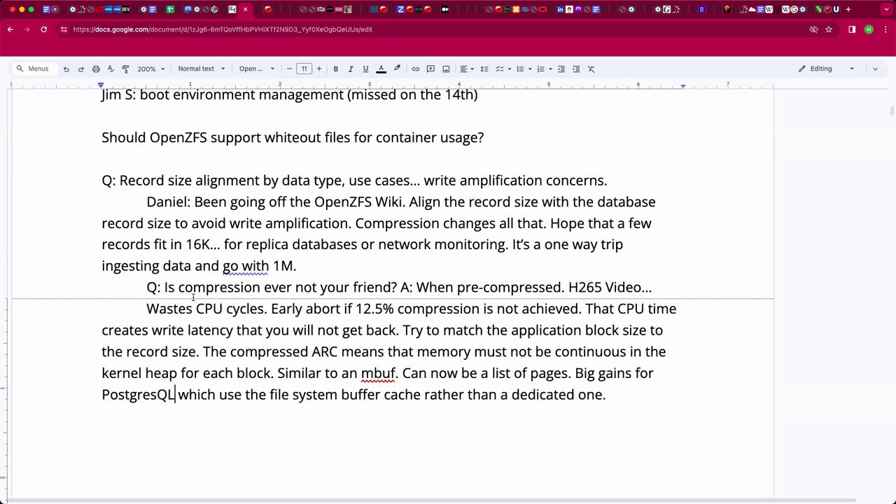
key("Left")
key("Left")
key("shift+Left")
type("S")
- Append "Fit a larger working data set in main memory, indices." to the end of the paragraph
left_click(607, 394)
type("Fit a larger ")
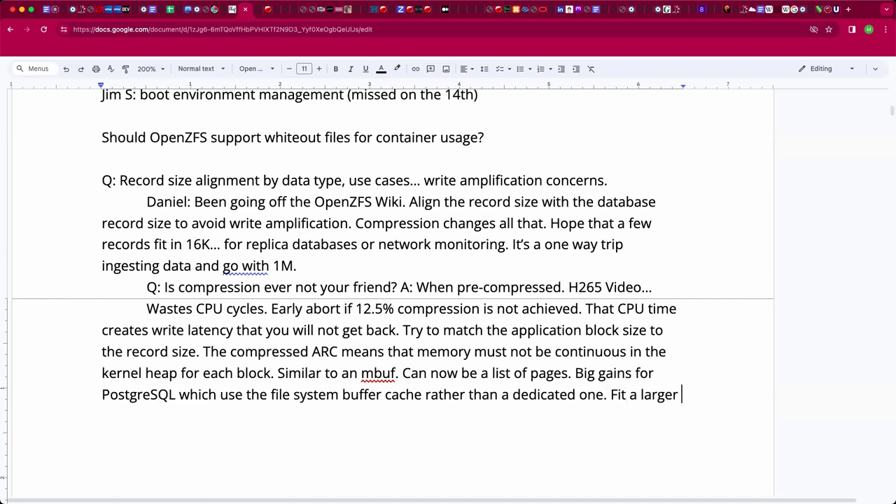
type("working se")
key("BackSpace")
key("BackSpace")
type("data ")
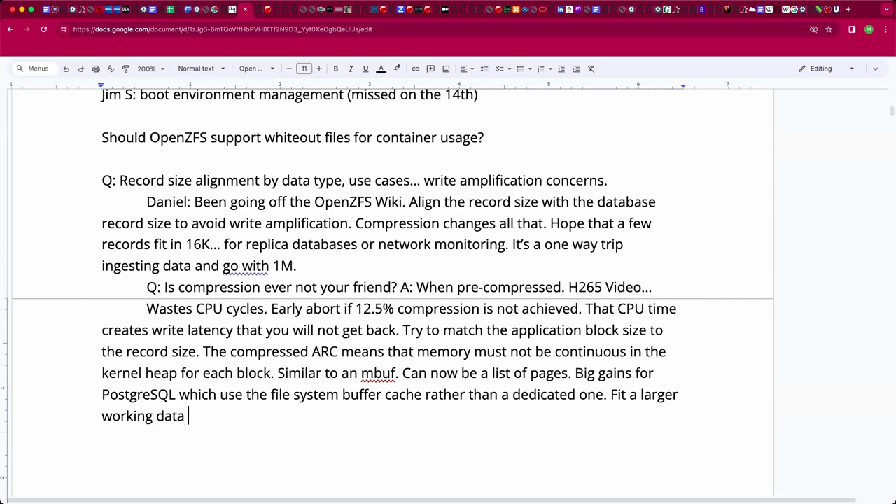
type("set in main me")
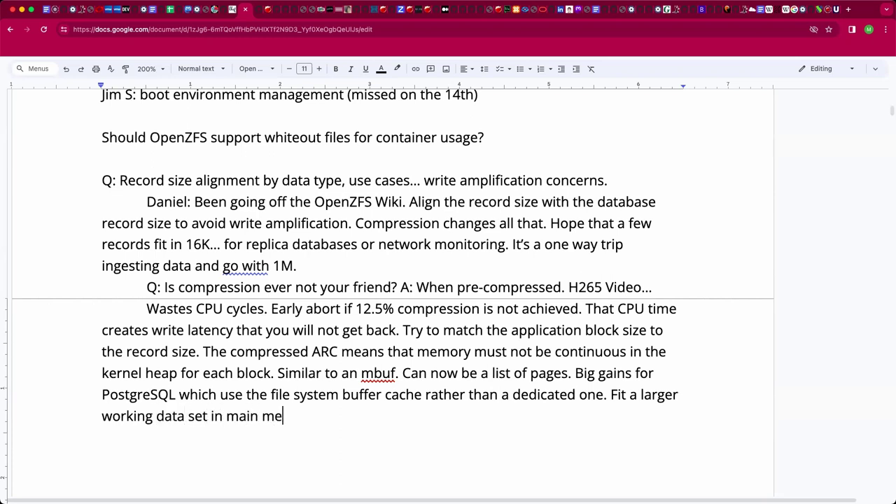
type("mory, indicies. ")
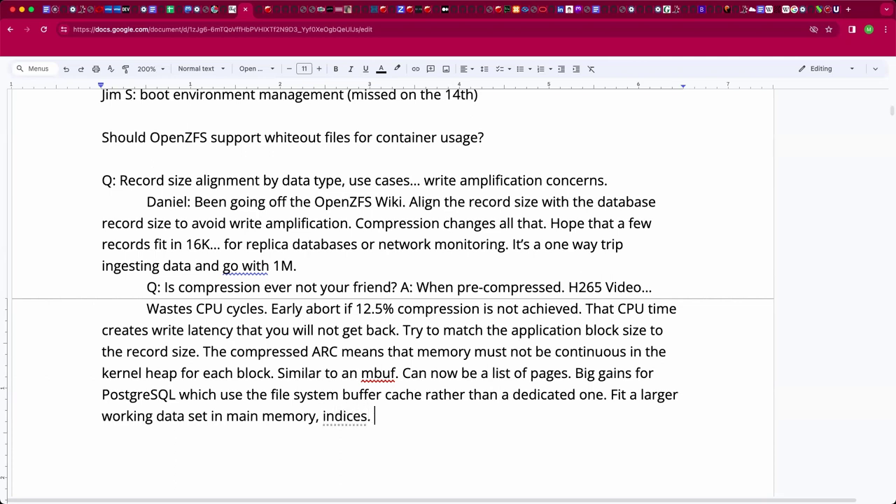
- Add the sentence "Could be WORTH the write amplification." and start a new indented line below it
type("D")
key("BackSpace")
type("Couldbe")
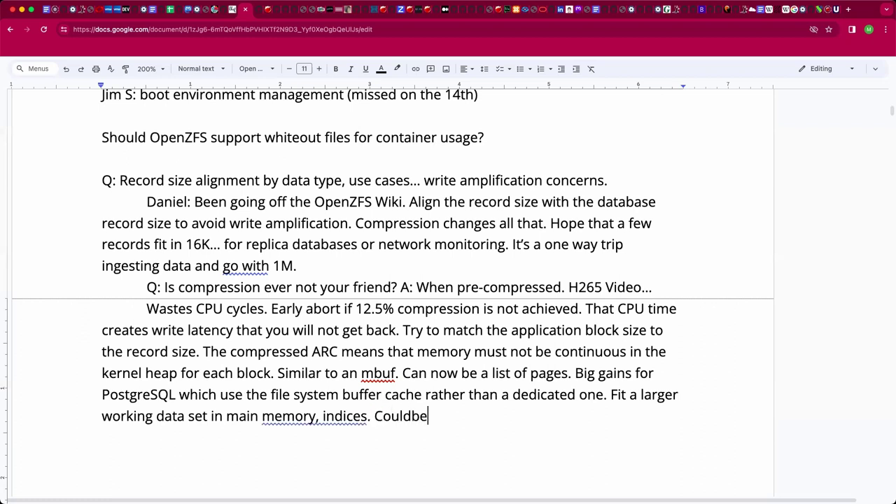
key("BackSpace")
key("BackSpace")
type("be WORTH")
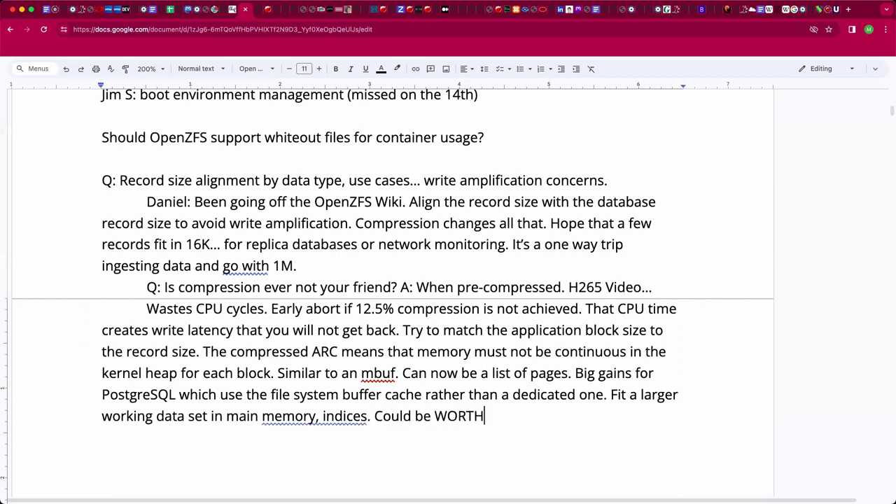
type(" the write a")
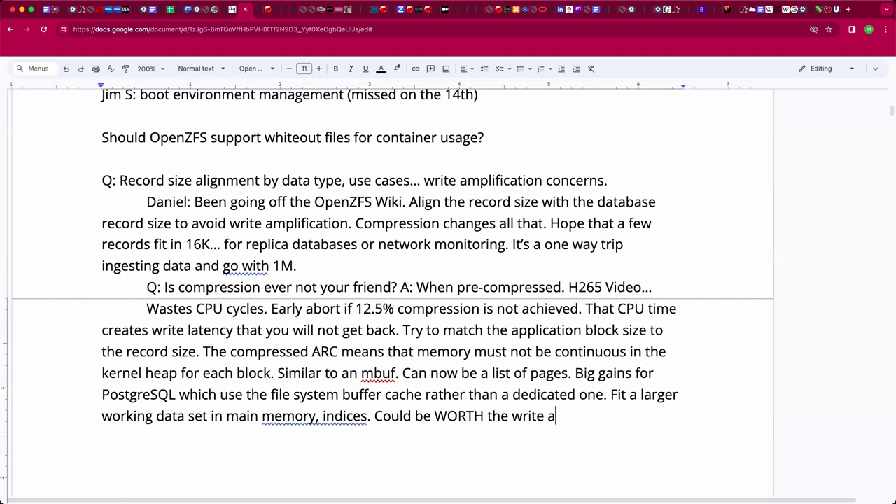
type("pplication")
key("BackSpace")
key("BackSpace")
key("BackSpace")
key("BackSpace")
key("BackSpace")
key("BackSpace")
key("BackSpace")
key("BackSpace")
key("BackSpace")
key("BackSpace")
type("mpli")
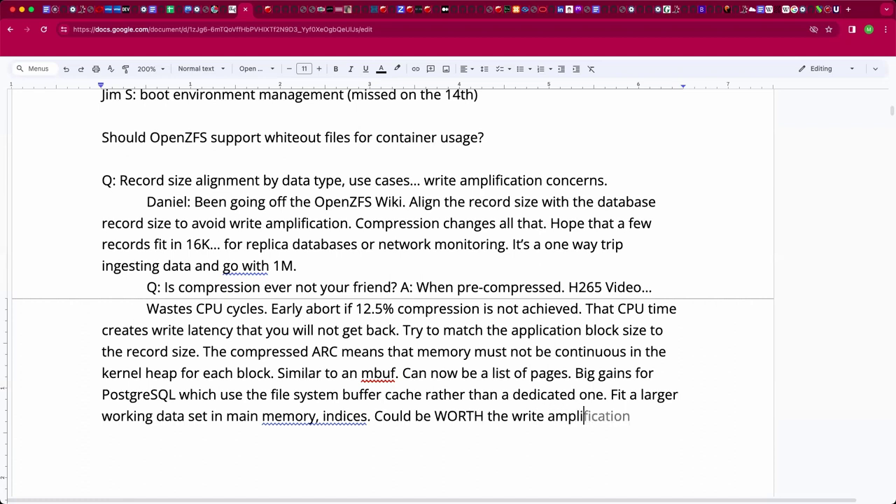
key("Tab")
type(".")
key("Return")
key("Tab")
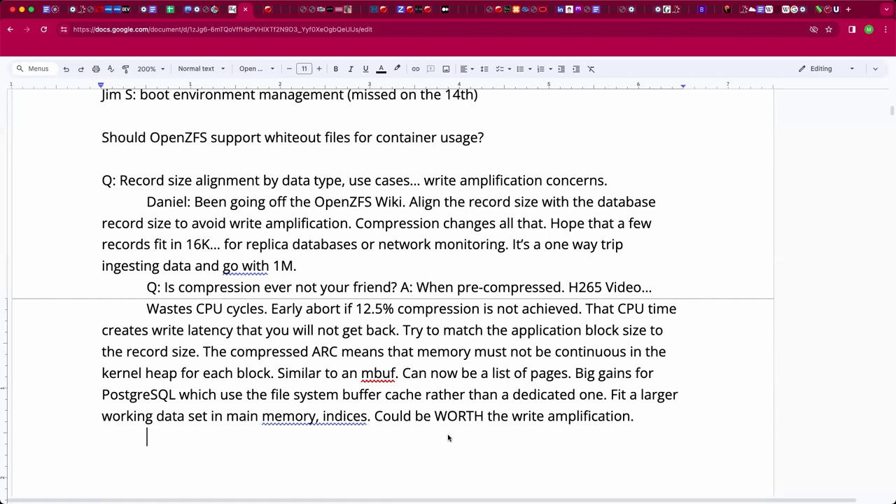
type("DB's ")
type("8 or 16")
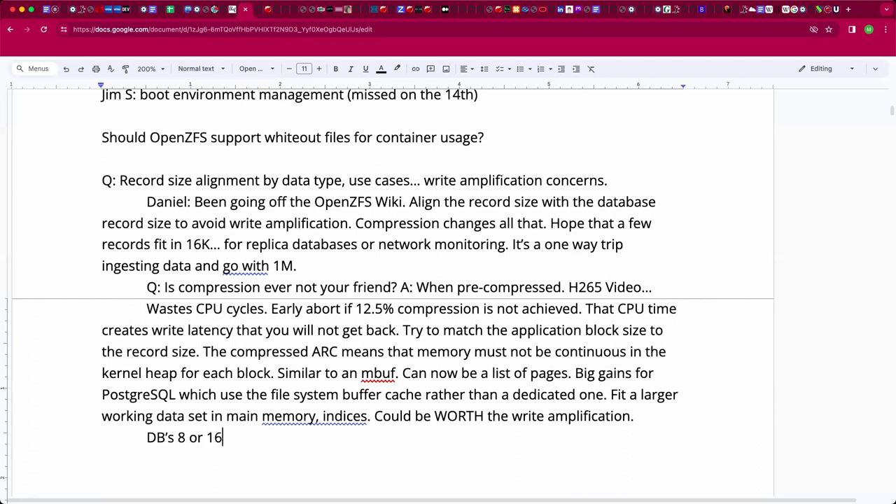
type("k")
key("BackSpace")
key("BackSpace")
key("BackSpace")
key("BackSpace")
key("BackSpace")
key("BackSpace")
key("BackSpace")
key("BackSpace")
key("BackSpace")
key("BackSpace")
key("BackSpace")
key("BackSpace")
key("BackSpace")
key("BackSpace")
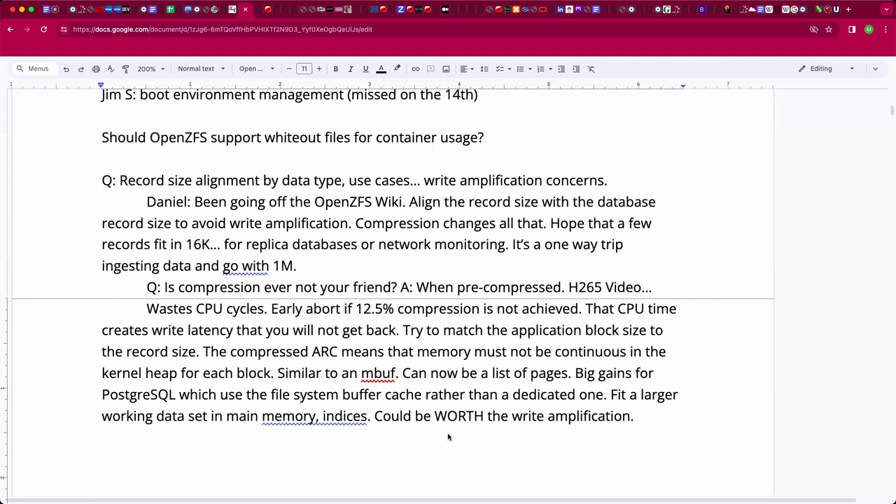
- On the indented line, write "Gone over 1M?", note that the first speaker "has for benchmarking.", and add "Definitely diminishing returns for compression"
type("D")
key("BackSpace")
type("Gone over ")
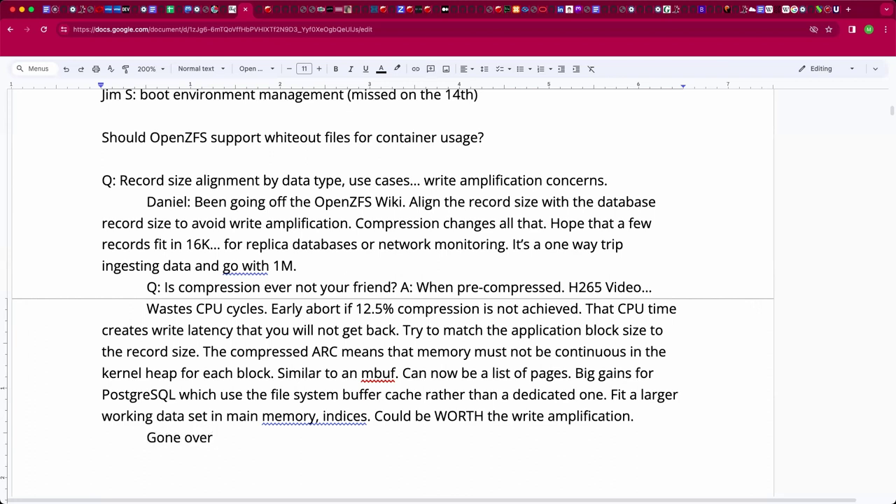
type("1M? Daniel has for benchmar")
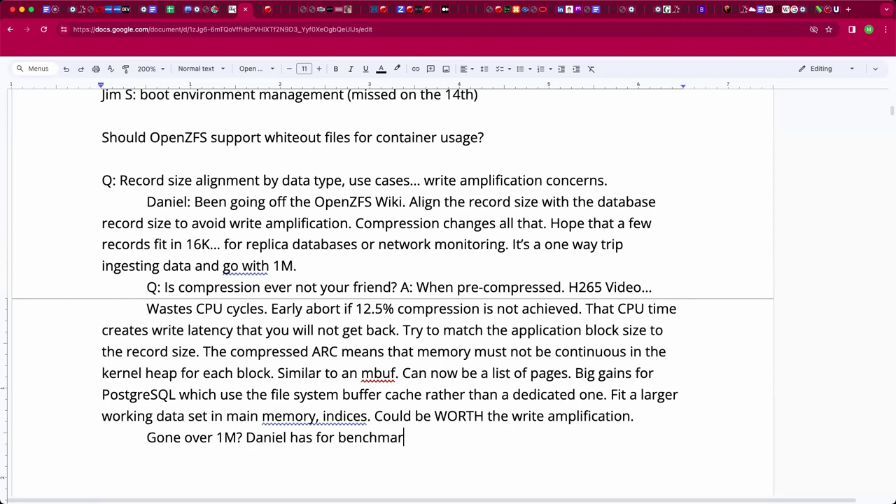
type("king. Defin")
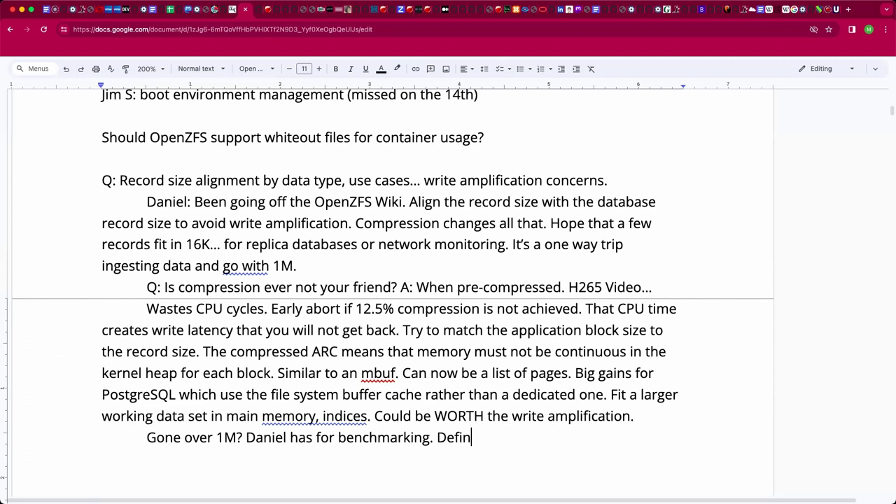
type("itely diminis")
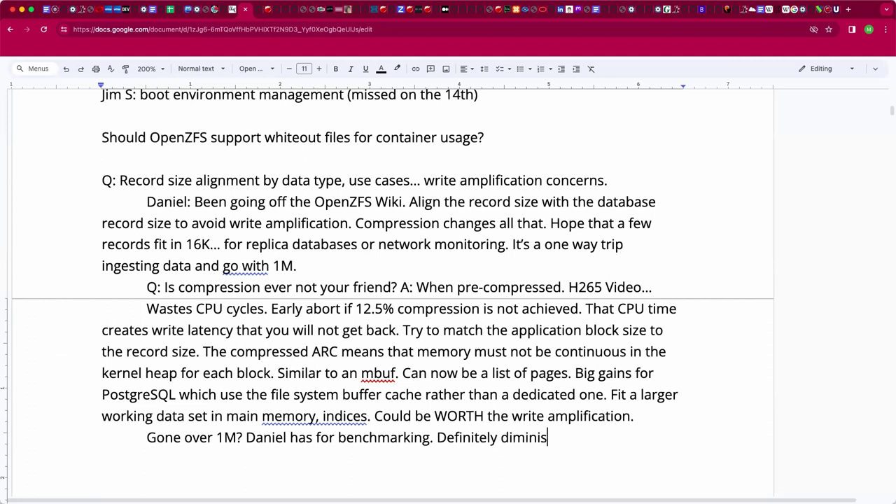
type("hing returns for i")
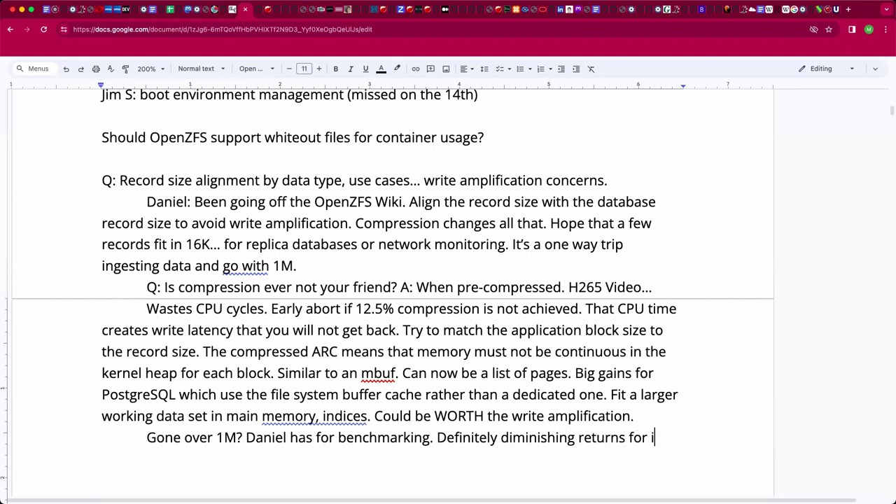
key("BackSpace")
type("compression")
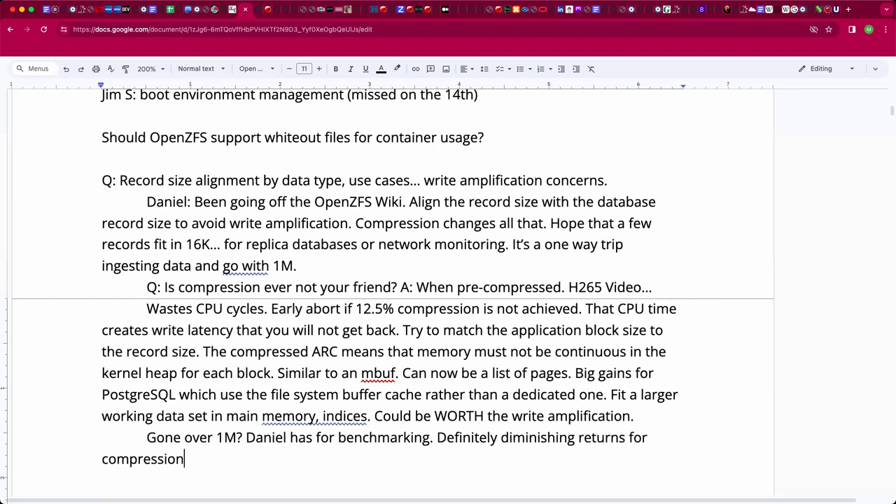
- Finish the sentence with "and IOPS." and start a separate paragraph below it reading "In case you haven't seen it:"
type(" and IOPS.")
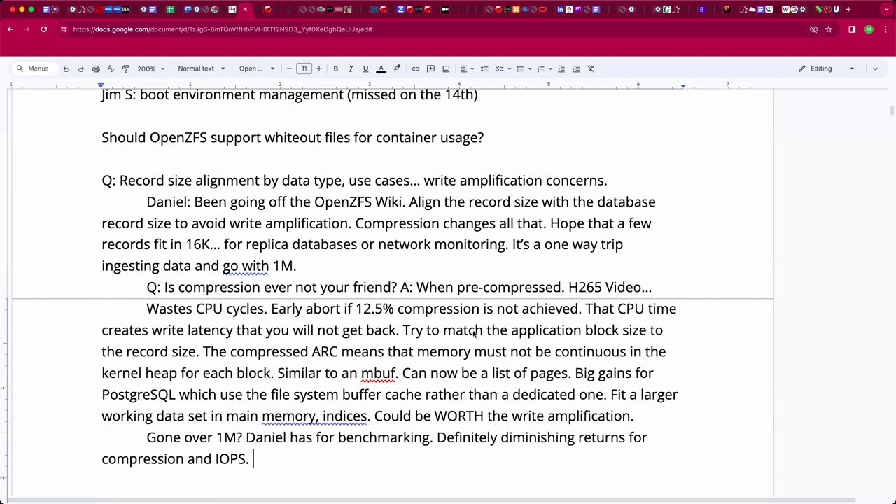
key("super+Tab")
key("Return")
key("Return")
type("In case you ")
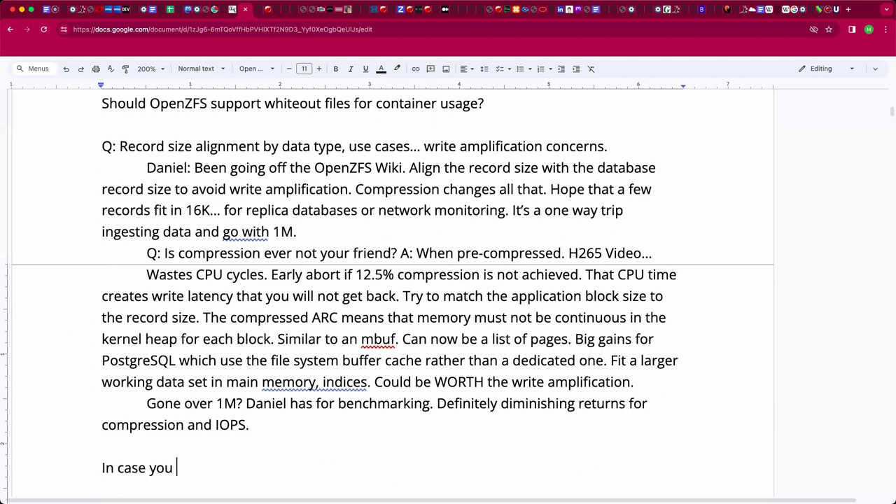
type("haven't seen it:")
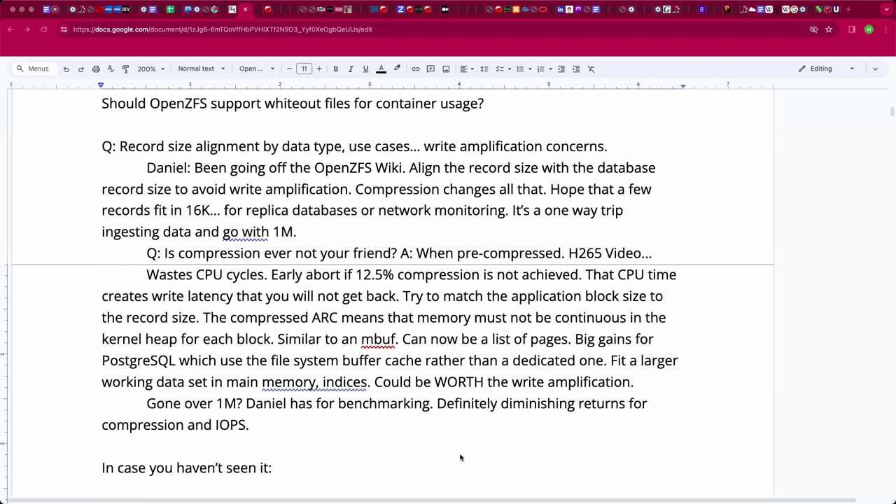
- Add the title "ZFS RAIDZ stripe width, or: How I Learned to Stop Worrying and Love RAIDZ" and link it to the article's web address
left_click(454, 472)
type("ZFS RAIDZ stripe width, or: How I Learned to Stop Worrying and Love RAIDZ")
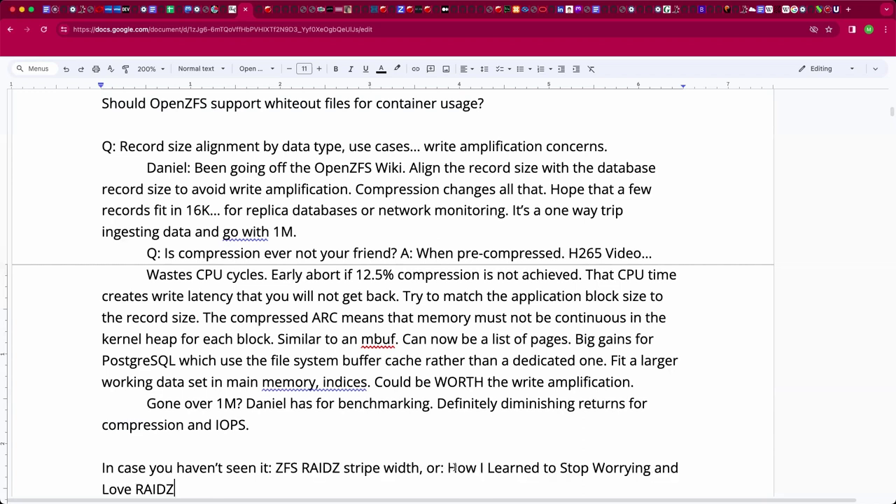
key("super+l")
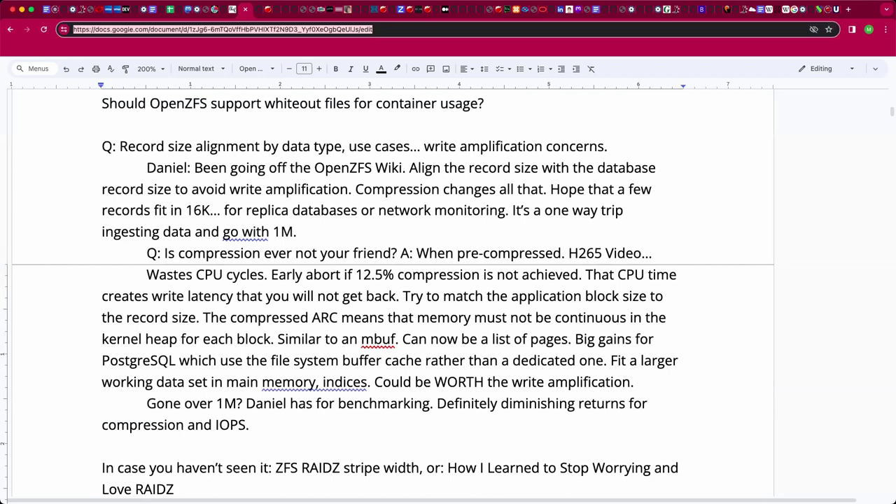
key("super+Tab")
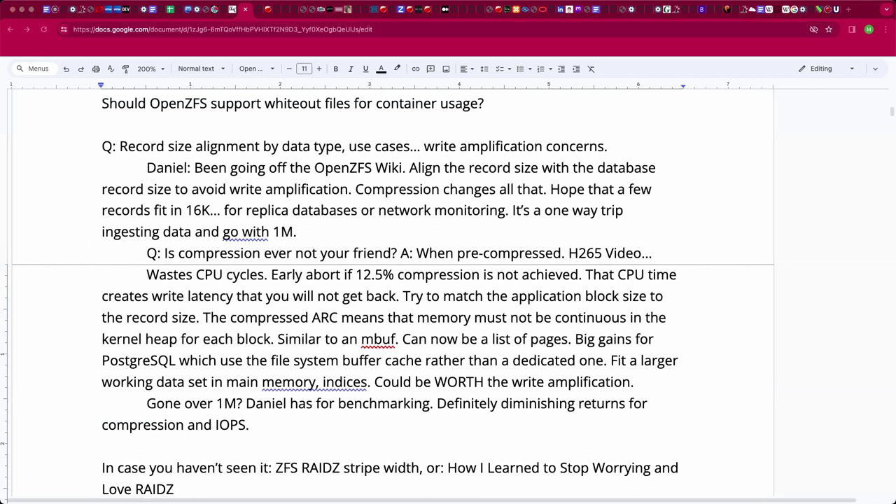
scroll(381, 358, "down", 3)
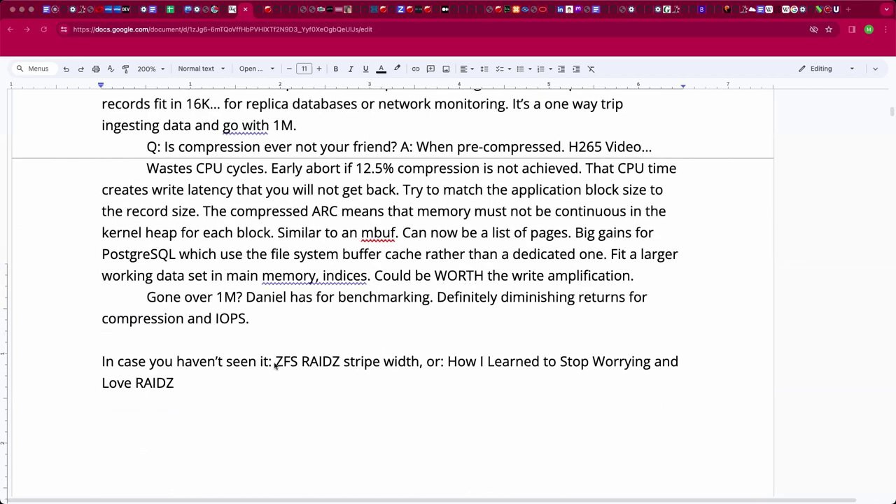
key("super+l")
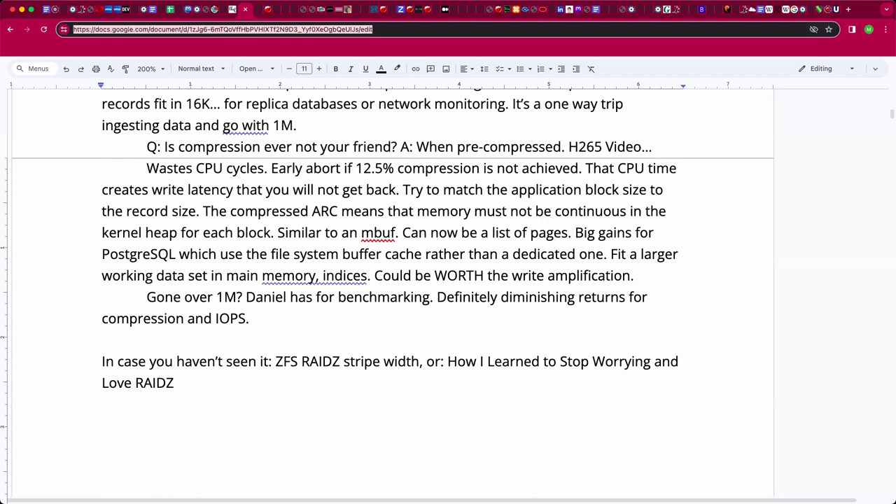
left_click(276, 361)
key("shift+Down")
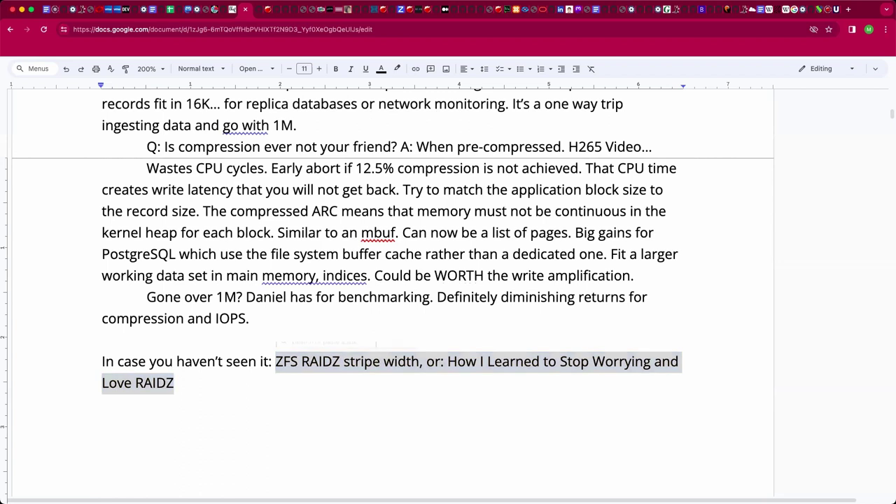
key("super+k")
key("super+v")
key("Return")
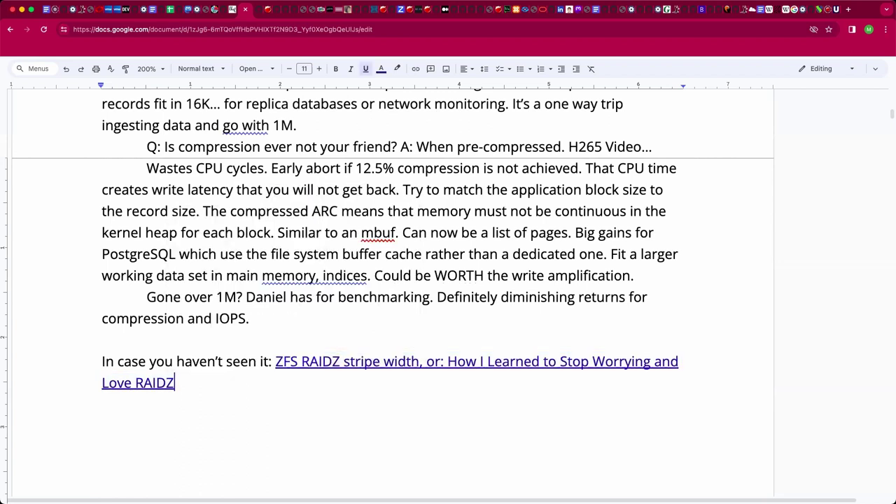
- After "compression and IOPS.", note that the second attendee "has gone to 4M in production over iSCSI. 100GbE"
double_click(357, 322)
type("Stewo")
key("BackSpace")
key("BackSpace")
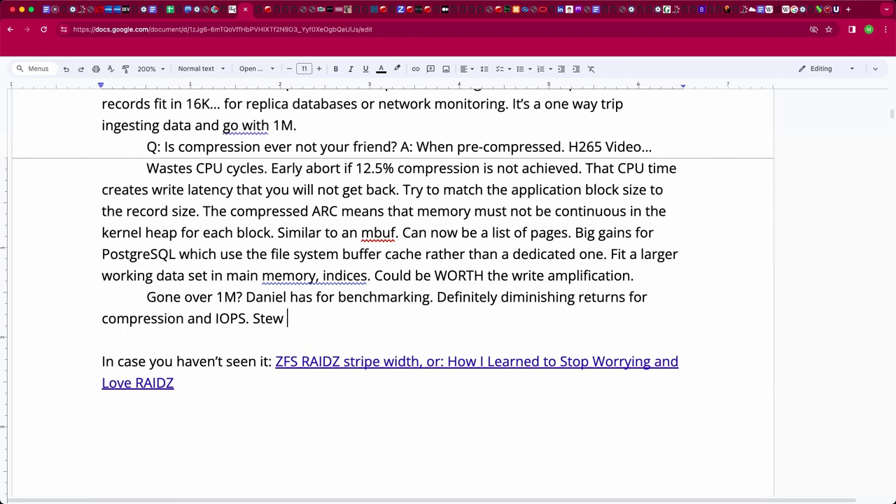
type("has gone to 4M")
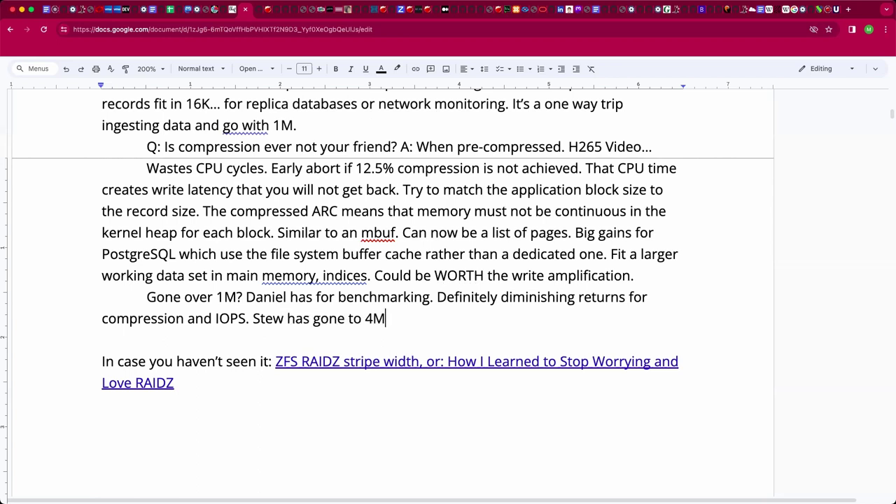
type(" in production")
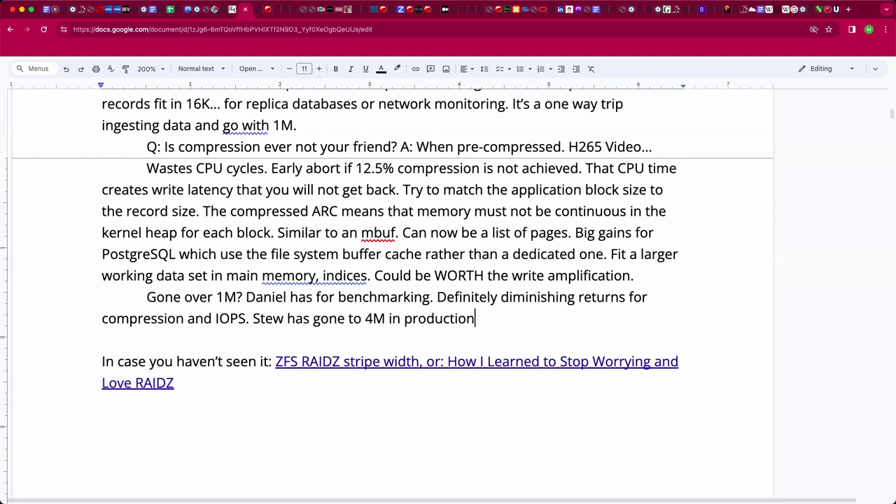
type(" over iSCSI. 100GbE")
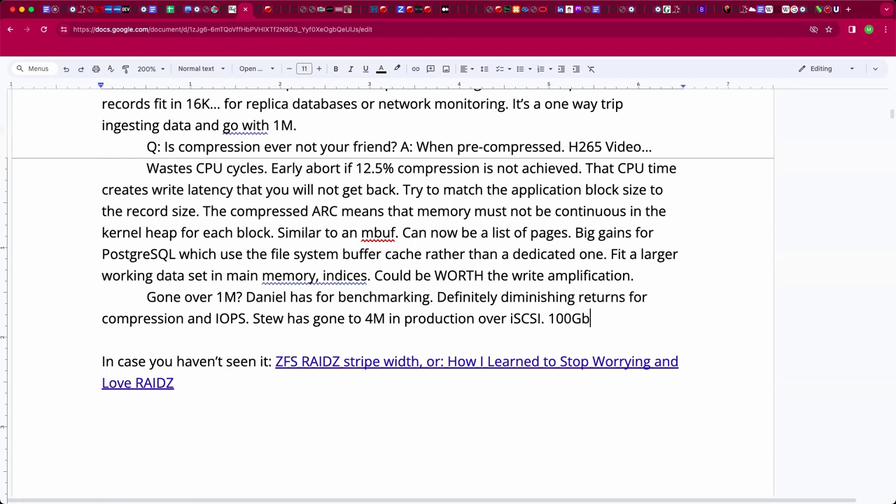
- Remove the period between "iSCSI" and "100GbE" and close the sentence with a period
key("alt+Left")
key("Left")
key("shift+Left")
key("BackSpace")
key("alt+Right")
type(".")
- On the blank line above the RAIDZ link paragraph, start an indented note attributed to the second attendee: "Do not try to overthink"
left_click(102, 339)
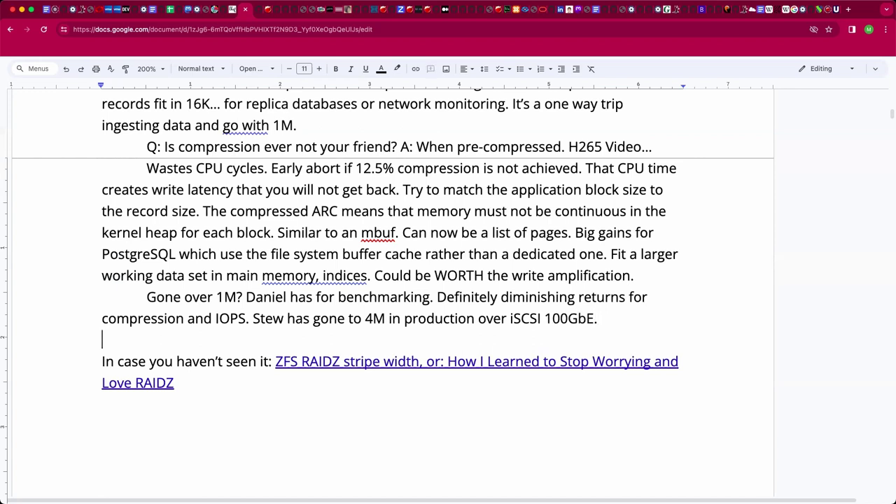
key("Tab")
type("Ste")
type("w: Do not")
key("BackSpace")
type("not try")
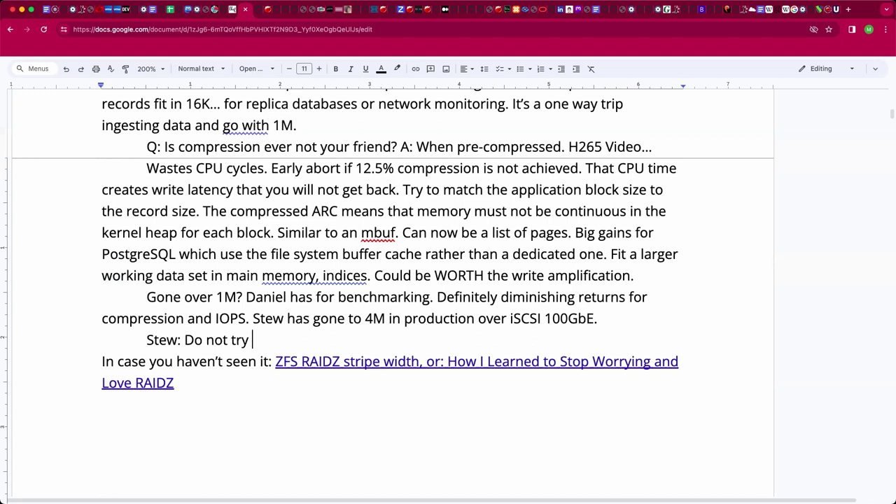
type(" to overthink")
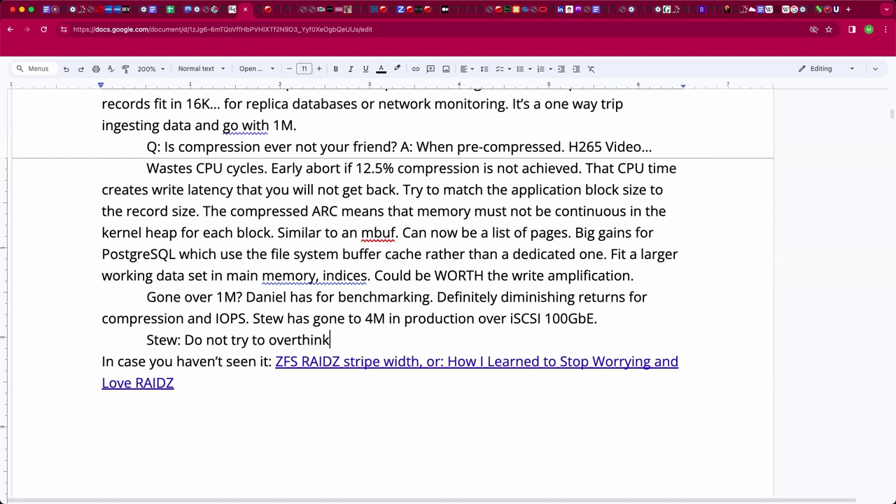
- Continue the note with "what the database has already thought up. Compress the backups." and leave a blank line before the RAIDZ link paragraph
type(" what")
key("Return")
key("Left")
type("the database has already thought up. Compress the backups")
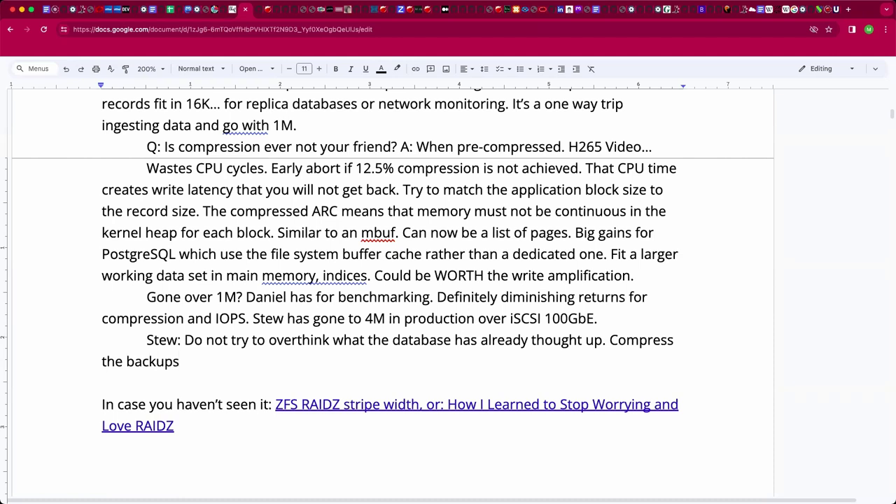
type(".")
type("Let")
key("BackSpace")
key("BackSpace")
- Add the newly joined participant's first name and last initial to the end of the attendees list
scroll(400, 298, "up", 5)
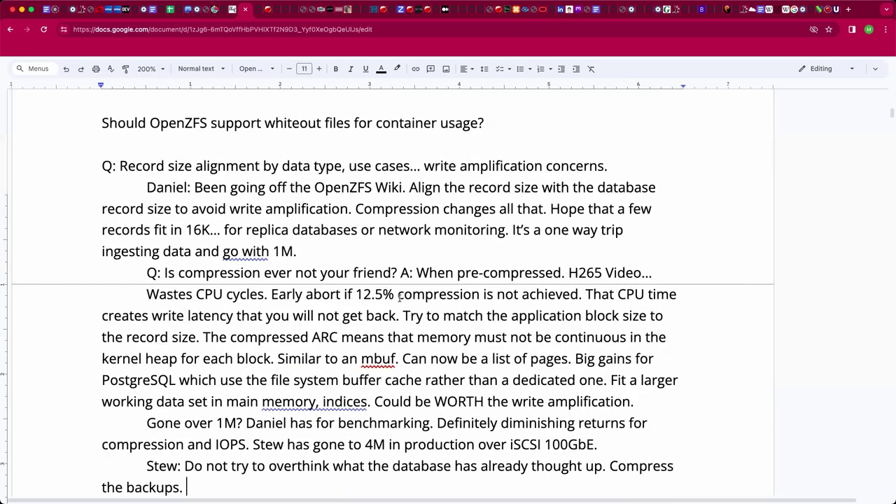
scroll(455, 245, "up", 1)
left_click(549, 124)
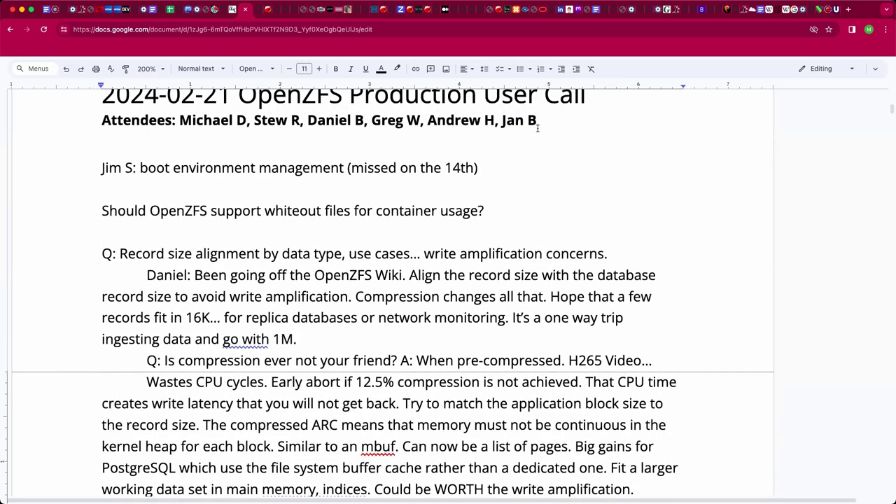
type(", Steve")
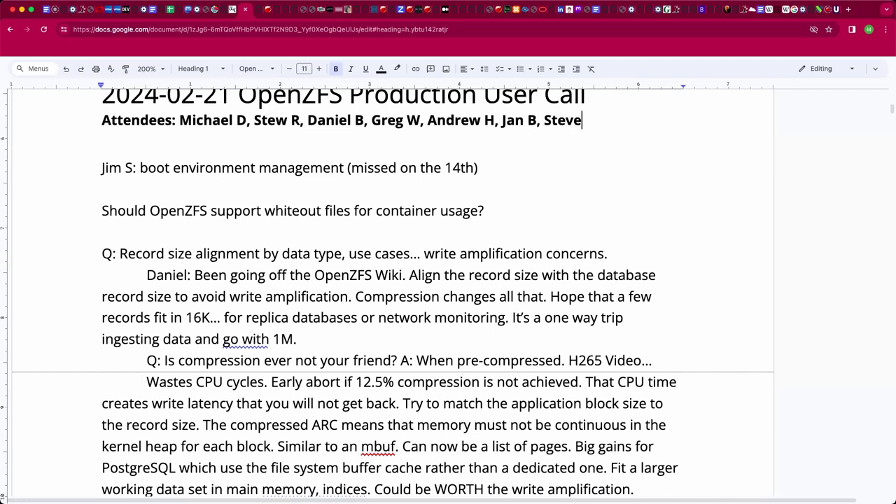
type("N")
- Make the word "backups" bold in the note about not overthinking the database
scroll(392, 292, "down", 2)
scroll(392, 292, "down", 10)
scroll(322, 198, "up", 1)
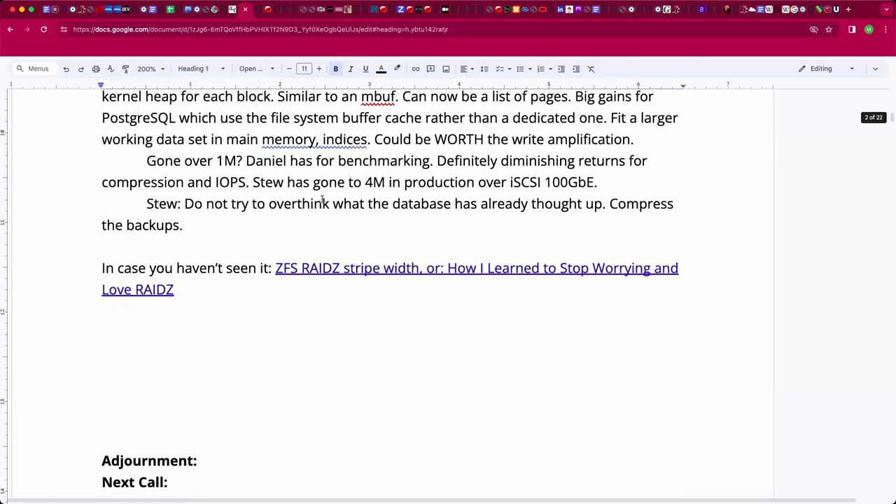
left_click(303, 223)
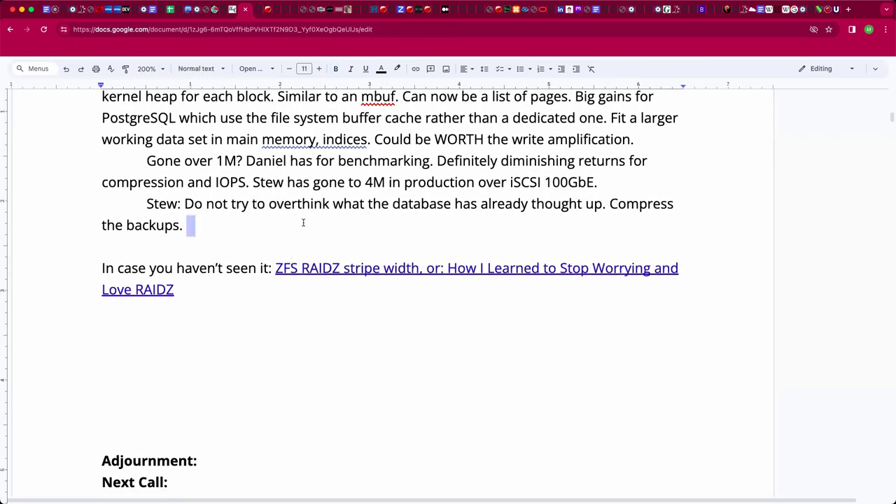
left_click(133, 224)
double_click(132, 219)
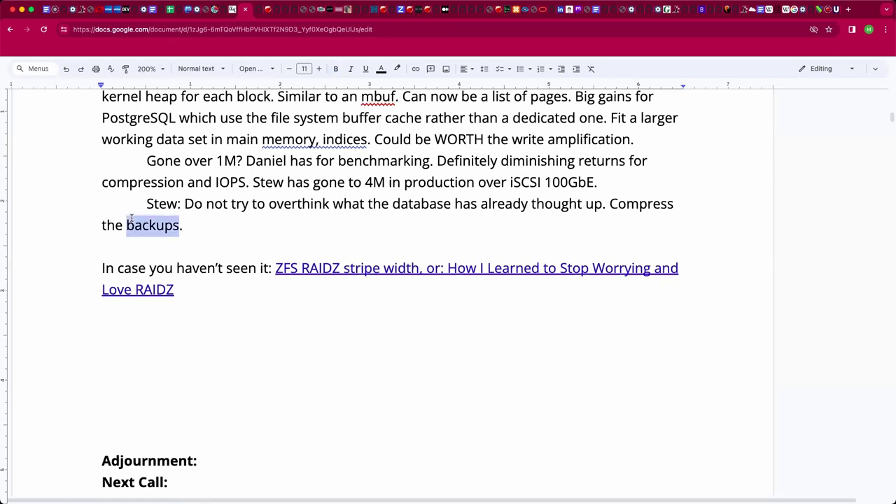
key("super+b")
- Append "i.e. No compression." after the bold word, with a lowercase "i.e."
key("super+Right")
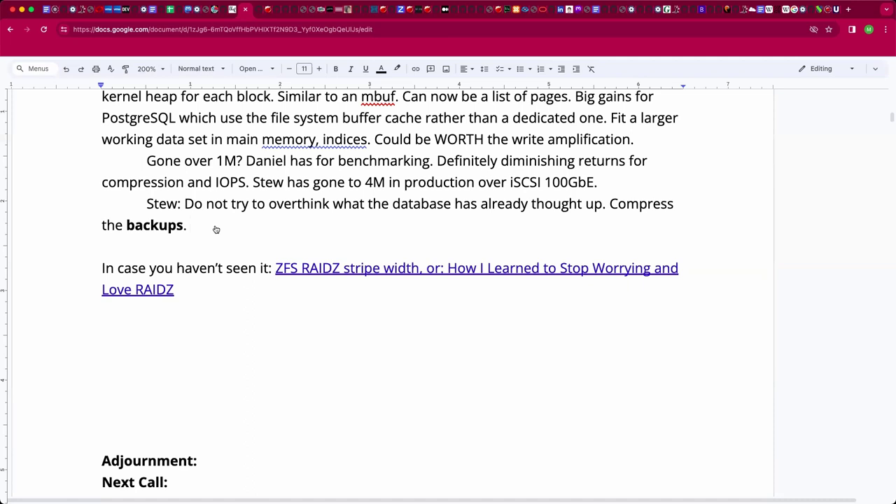
type("I.e. No compression.")
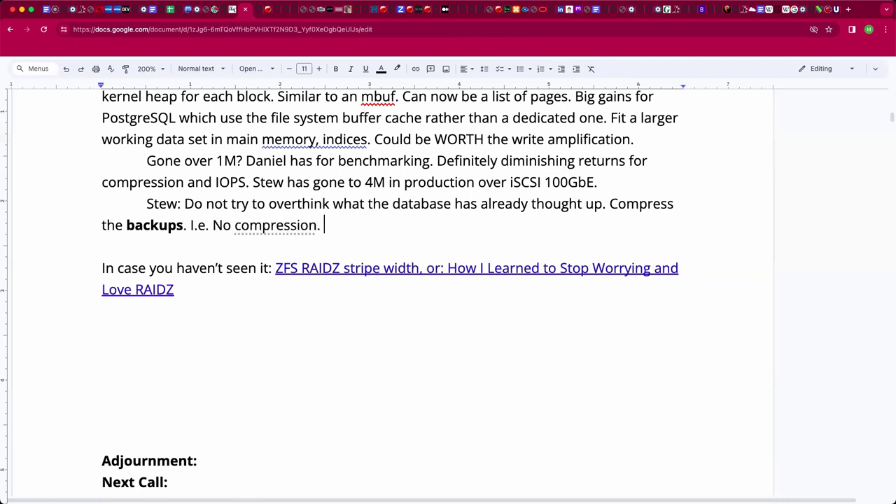
left_click(195, 230)
key("BackSpace")
type("i")
key("Down")
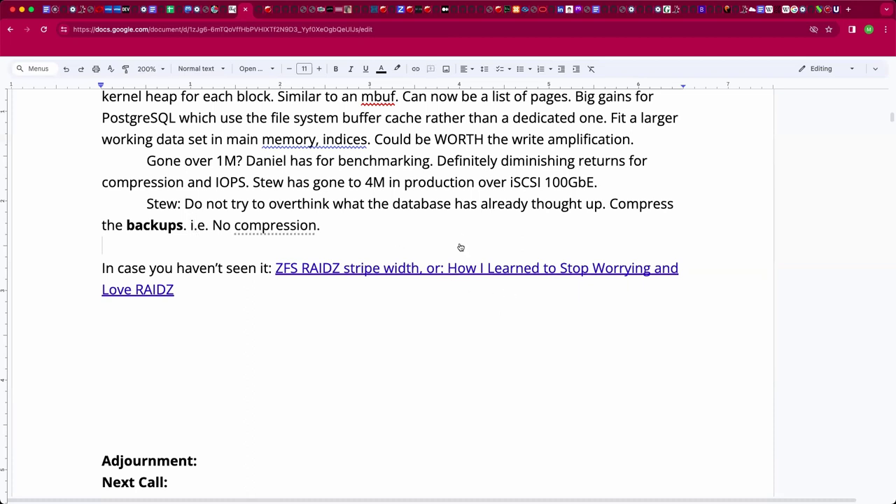
scroll(461, 242, "up", 7)
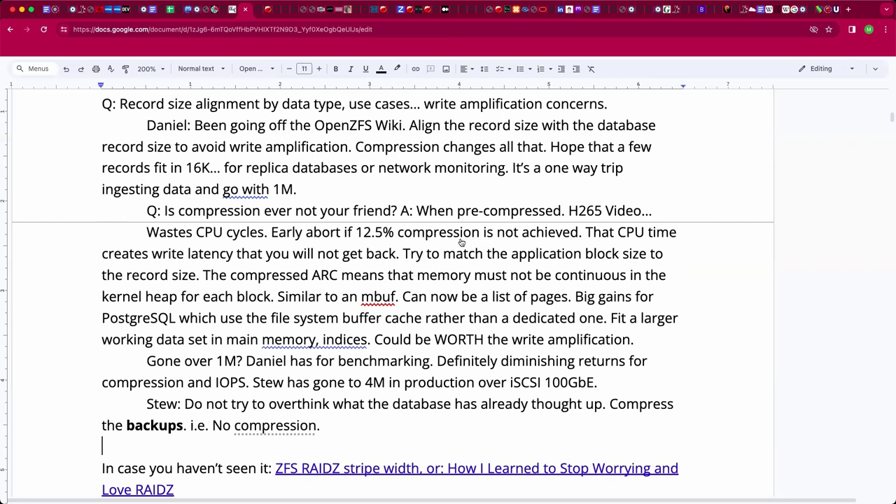
scroll(461, 242, "up", 4)
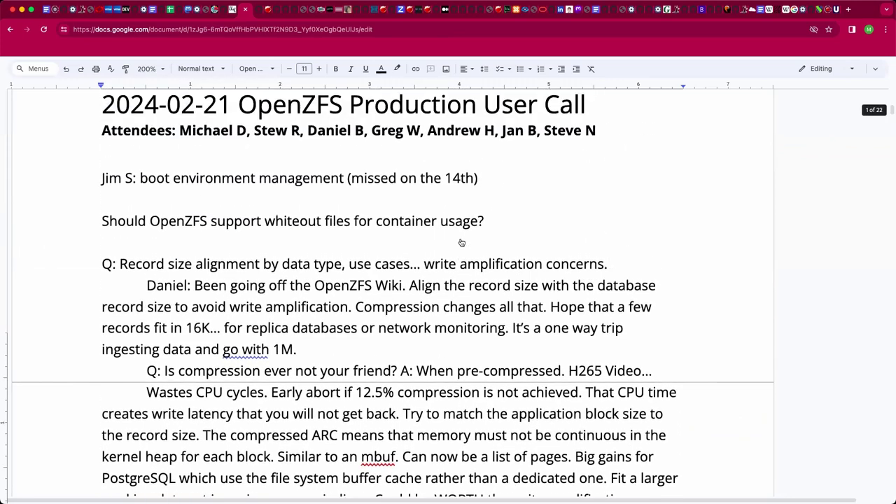
scroll(461, 242, "down", 5)
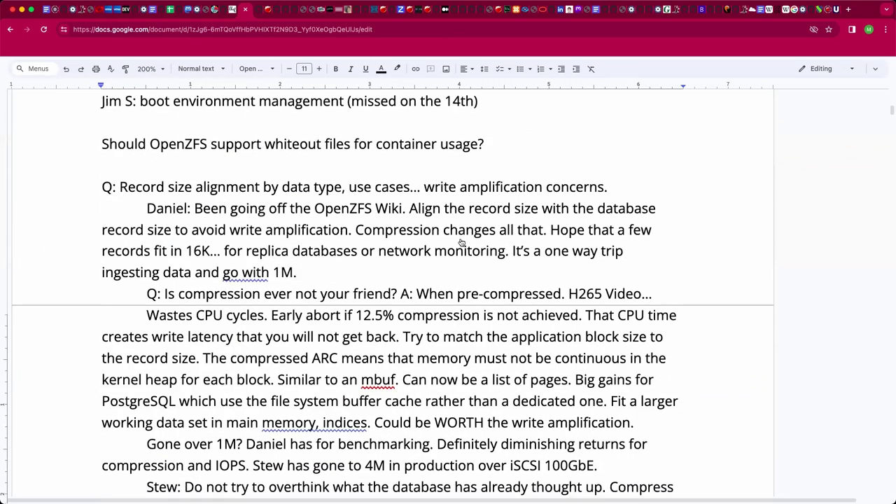
scroll(461, 242, "down", 1)
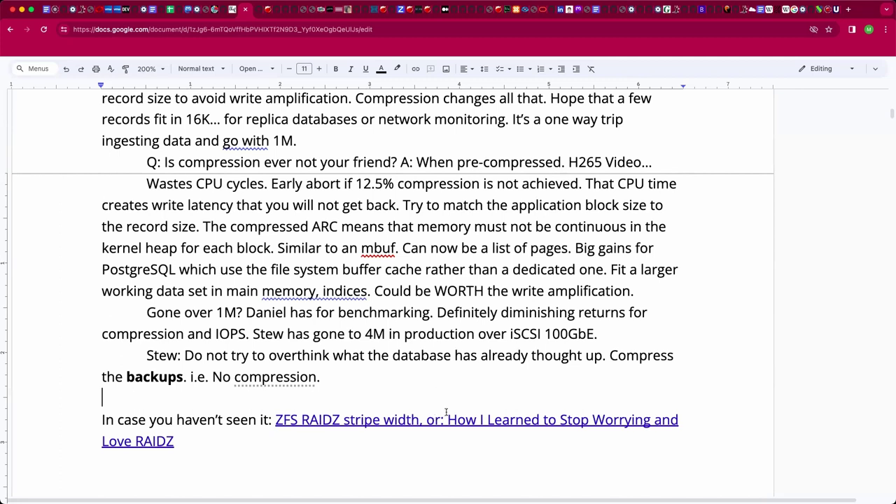
left_click(359, 441)
key("Return")
right_click(360, 441)
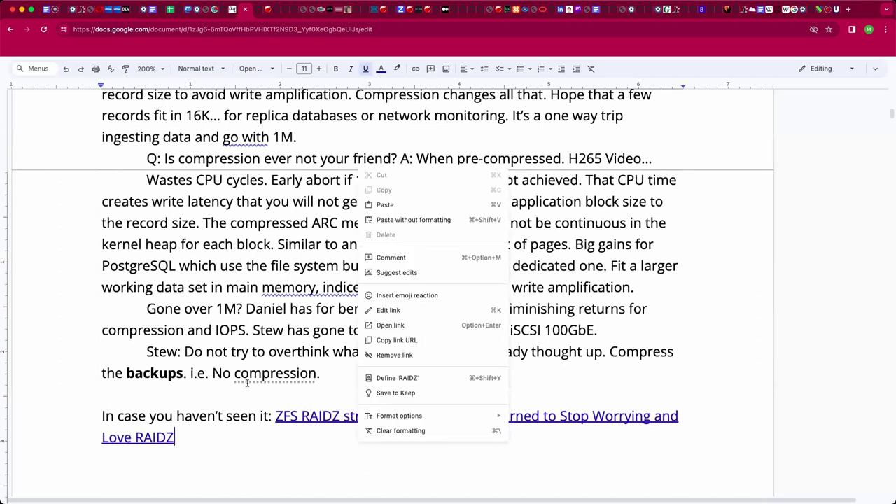
left_click(241, 352)
- Below the RAIDZ link, add a participant-attributed note reading "Let ZFS compress your log files. Makes it easy to review them without added tools."
scroll(241, 353, "down", 1)
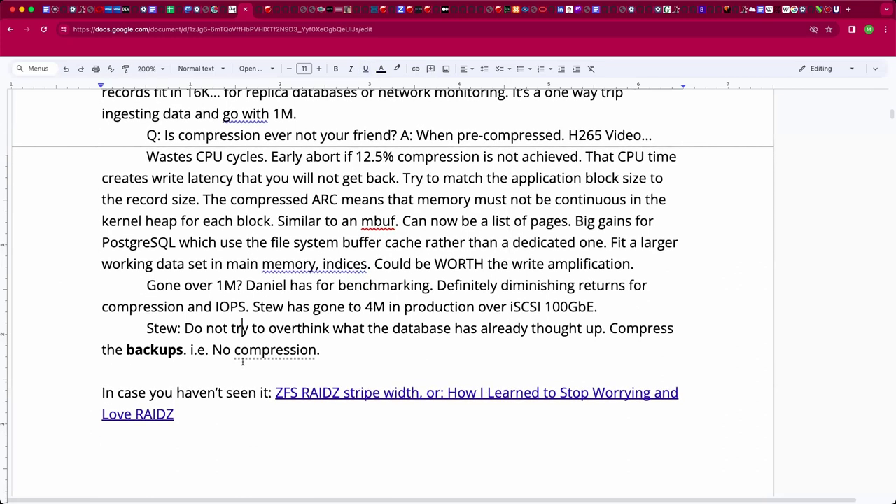
scroll(242, 364, "down", 2)
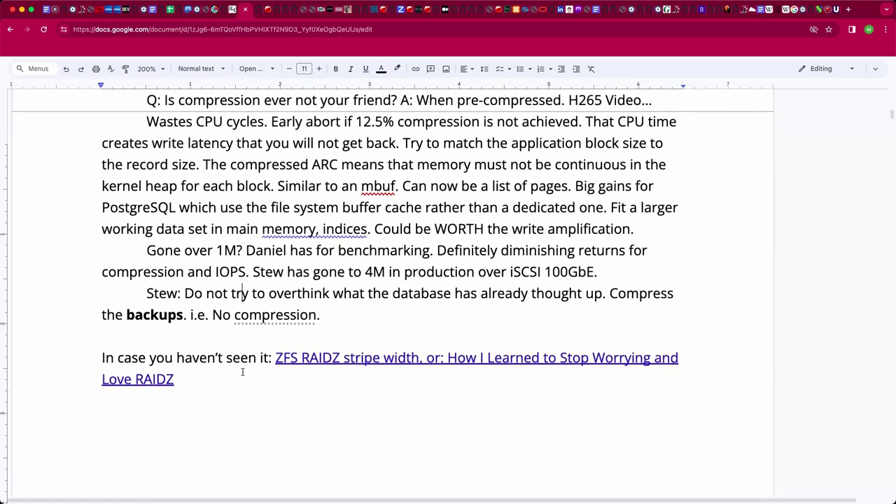
left_click(232, 429)
type("Jan: Let ZFS compress your log")
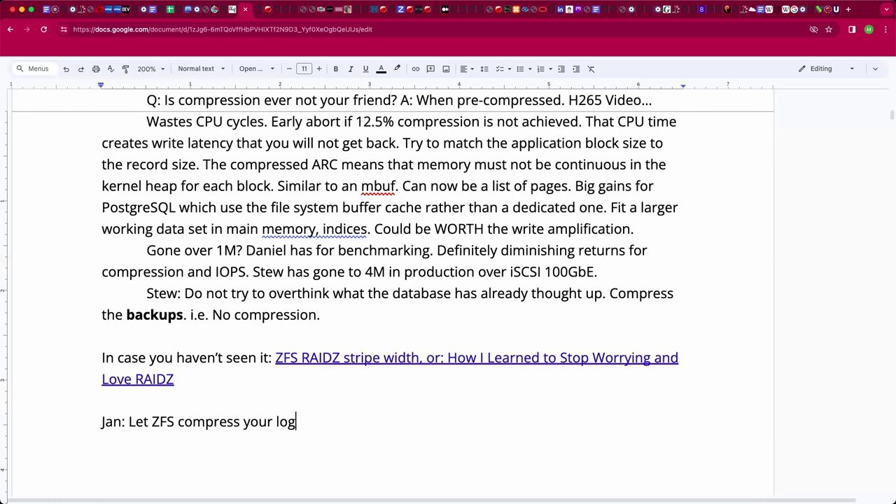
type(" files.")
type("Makes it eas")
type("y to visit")
key("BackSpace")
key("BackSpace")
key("BackSpace")
key("BackSpace")
key("BackSpace")
type("review them without added tools.")
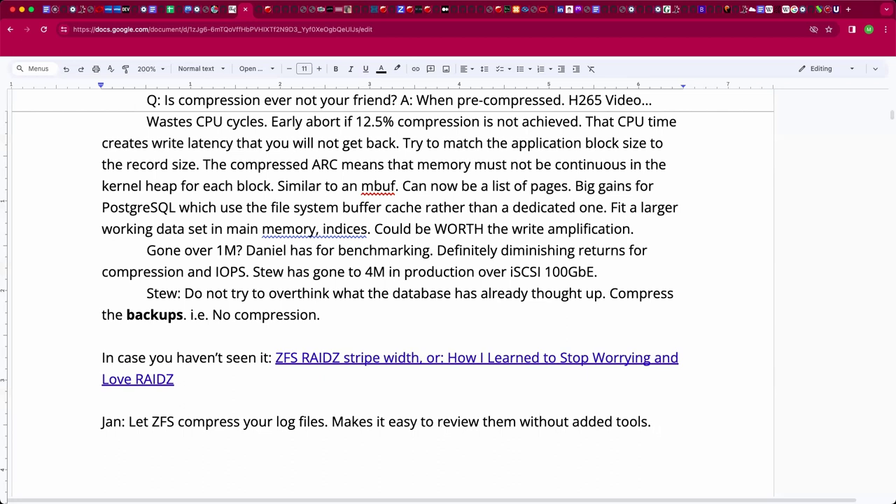
- On the next line, add another participant's comment: "REALLY want to compress? Change the compression type."
key("Return")
type("Andrew: REALLY want to compress? ")
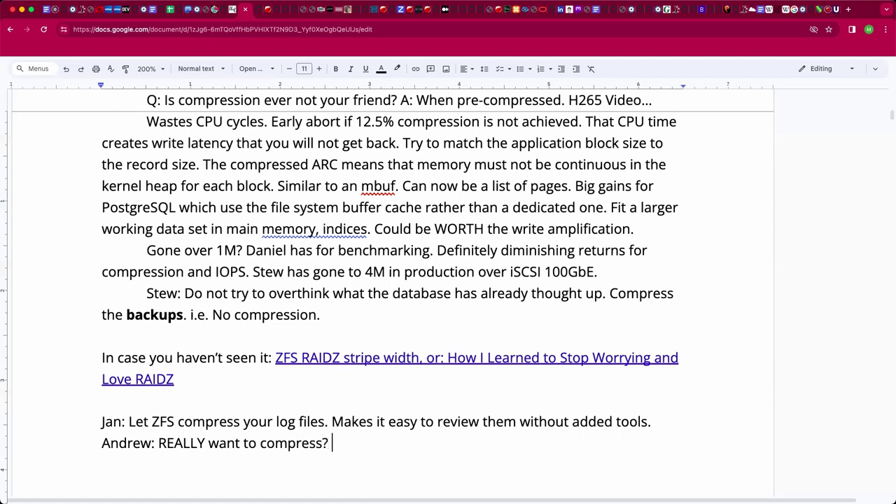
type("Change the com")
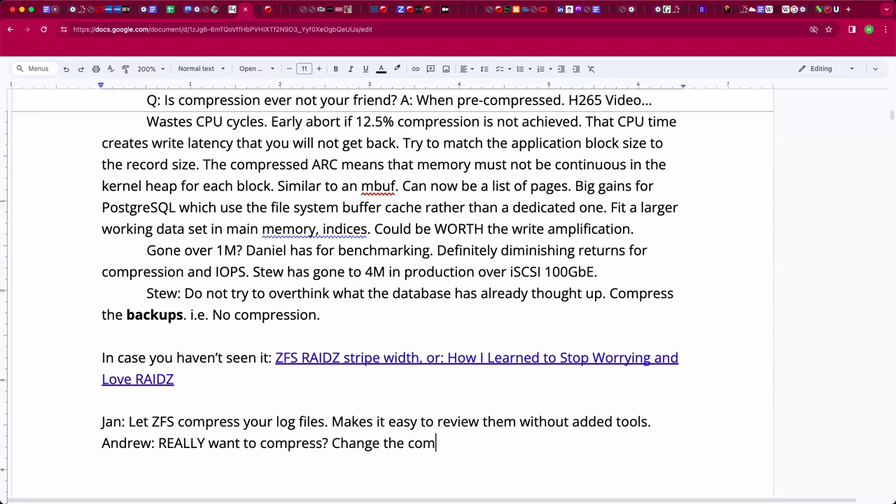
type("pression type.")
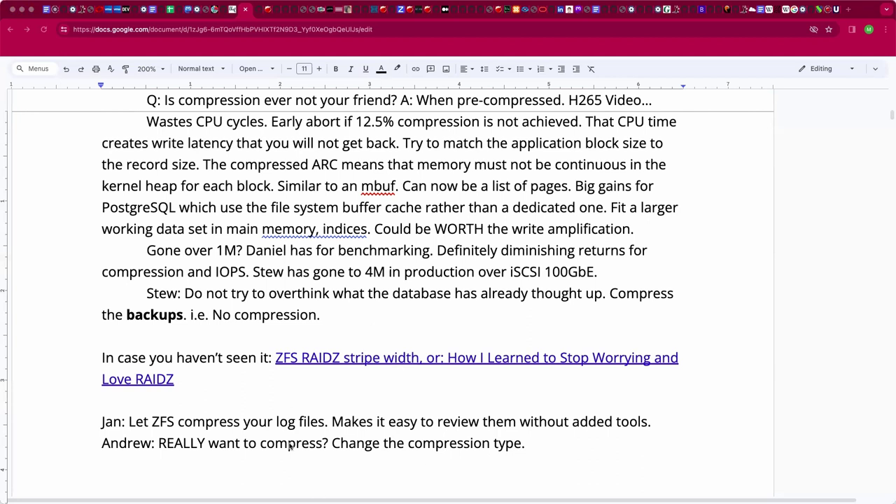
left_click(282, 481)
key("Return")
type("Note:")
key("Return")
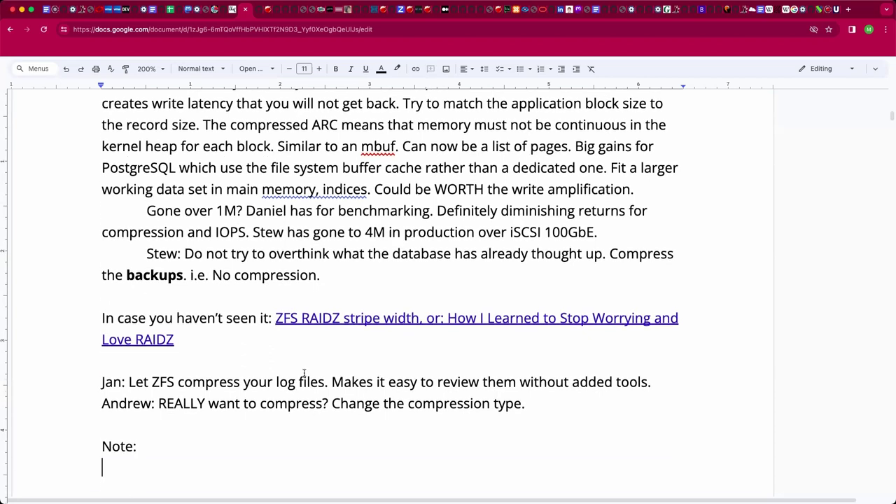
type("https://freebsdfoundation.org/wp-content/uploads/2021/05/Zstandard-Compression-in-OpenZFS.pdf")
key("Return")
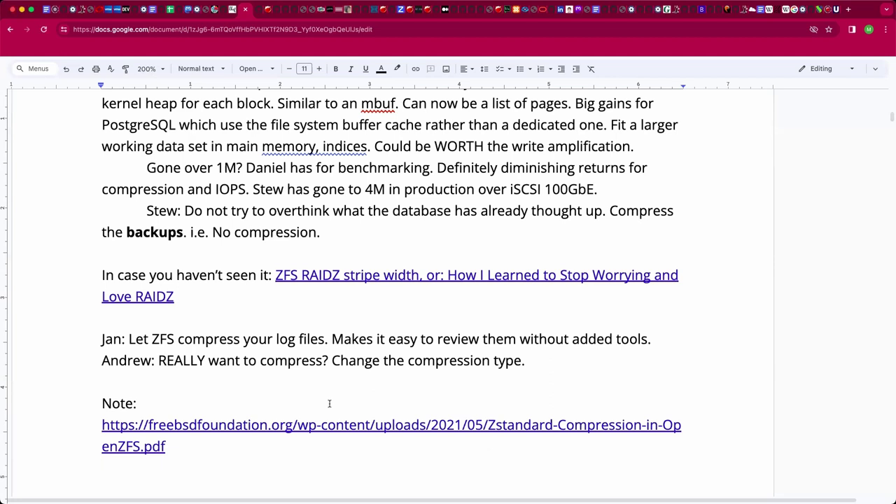
- Insert the title "Zstandard Compression in OpenZFS" after "Note:" and join its broken lines into one
type("Zstandard Compression in OpenZFS")
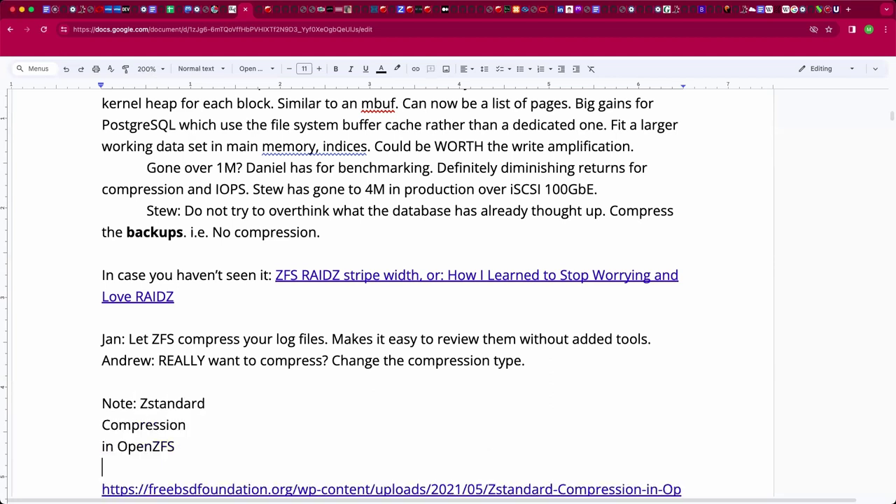
key("Up")
key("BackSpace")
key("super+Left")
key("BackSpace")
key("Down")
key("Down")
- Link the title "Zstandard Compression in OpenZFS" to the freebsdfoundation.org PDF
key("shift+Down")
key("shift+Down")
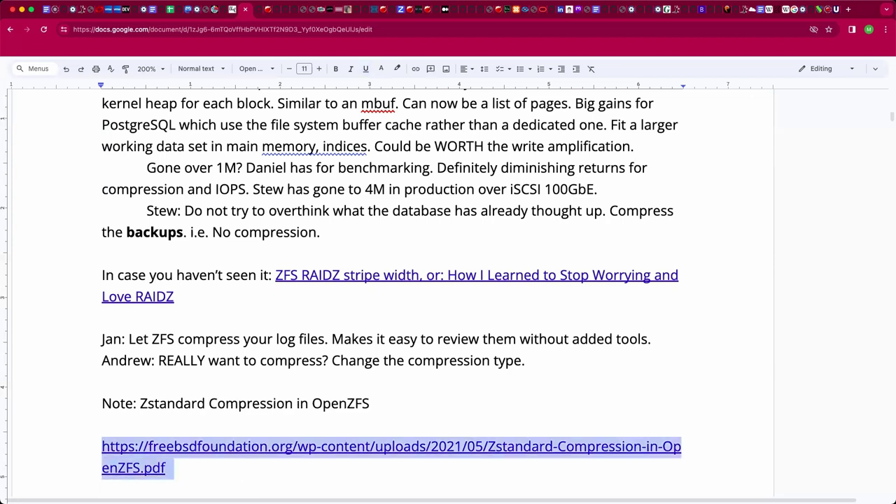
left_click(139, 403)
key("shift+super+Right")
key("super+k")
key("Down")
key("Return")
- Delete the raw PDF URL below the linked note and return to the blank lines under it
key("Down")
key("Down")
key("shift+Down")
key("shift+Down")
key("BackSpace")
key("Down")
key("Down")
key("Down")
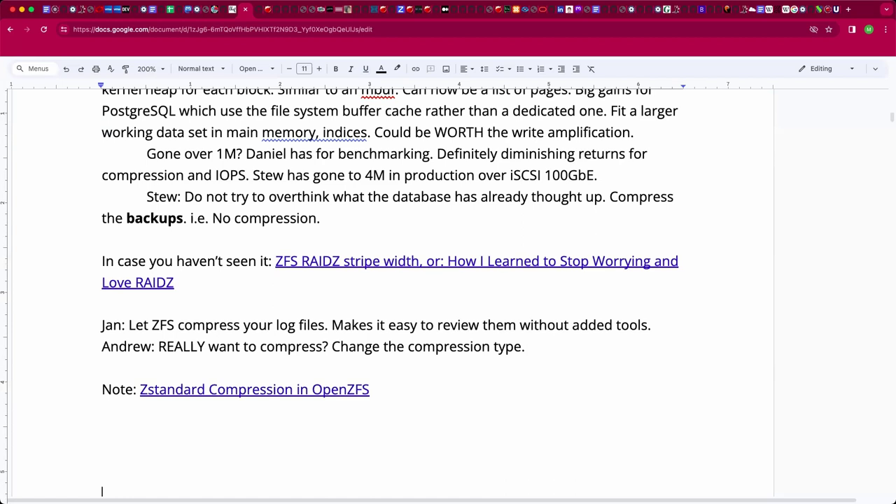
key("Up")
key("Up")
key("Up")
key("Up")
key("Up")
key("Up")
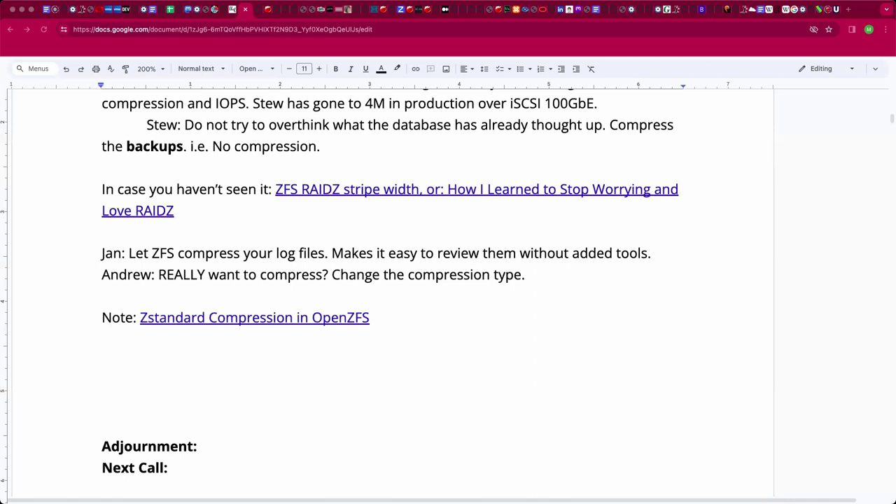
- Insert the chat comment starting "For what it's worth" about compressing 800TB on nearline storage below the Zstandard link, removing the extra space after "worth,"
left_click(122, 356)
type("For what it’s worth,  on one of our nearline storage devices,  which is a second copy of show data,  it has around 800TB of projects on it (mostly raw video and frames),  using zstd-fast-3,  I’m seeing a compression ratio of only 1.07x.   Not huge but its CPUs don’t do much of anything else so I’m ok with leaving it on.")
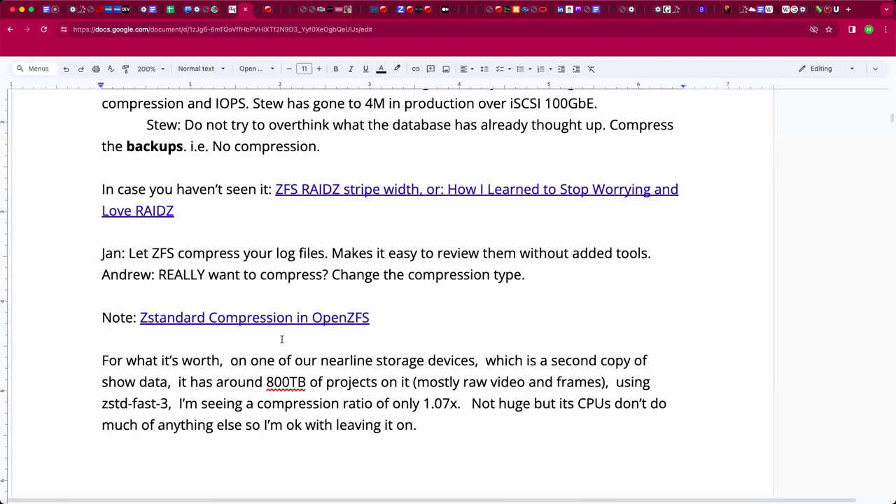
left_click(195, 359)
left_click(230, 360)
key("BackSpace")
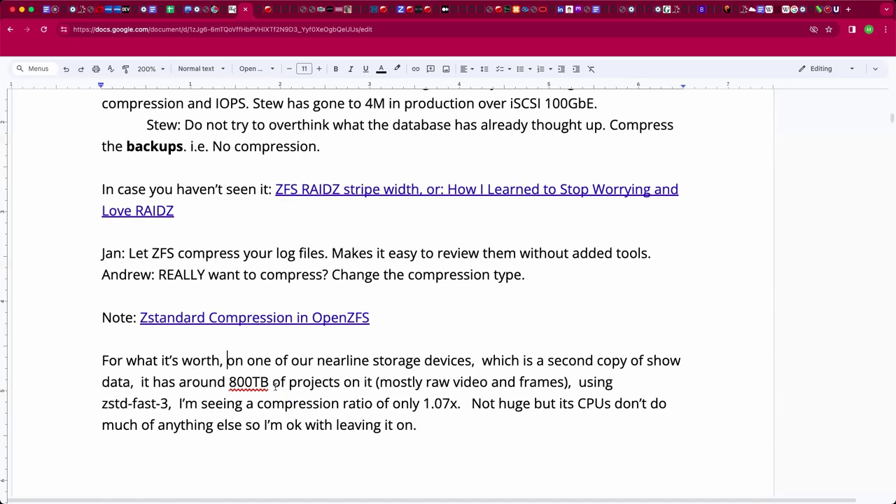
scroll(287, 387, "right", 2)
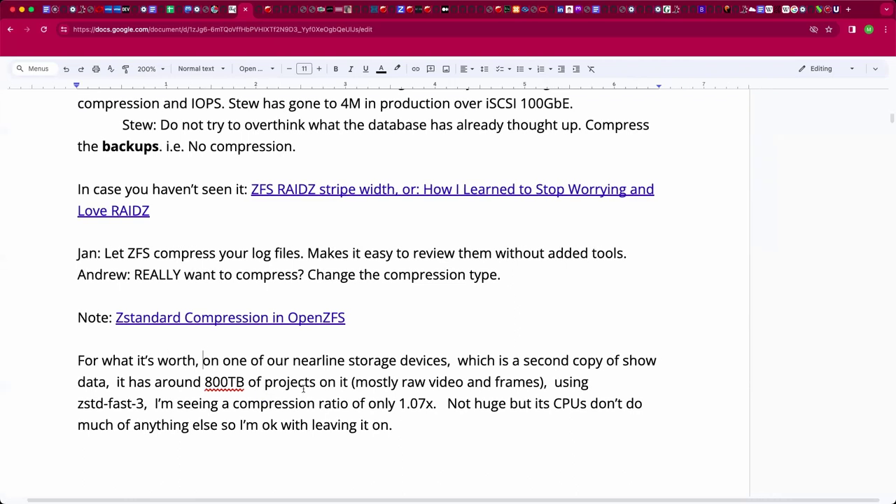
scroll(303, 389, "left", 2)
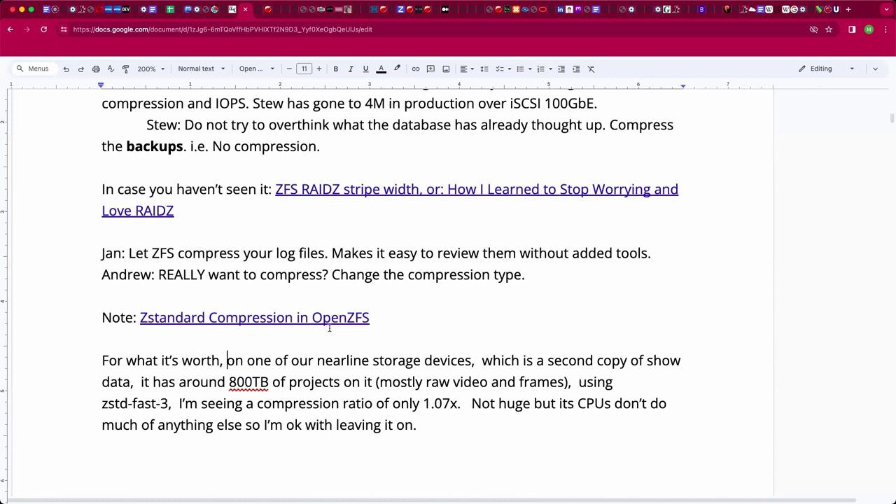
- Remove the extra spaces before "Not huge", "I'm seeing", "using", "which is" and "it has" in the nearline storage paragraph
left_click(472, 403)
key("BackSpace")
key("BackSpace")
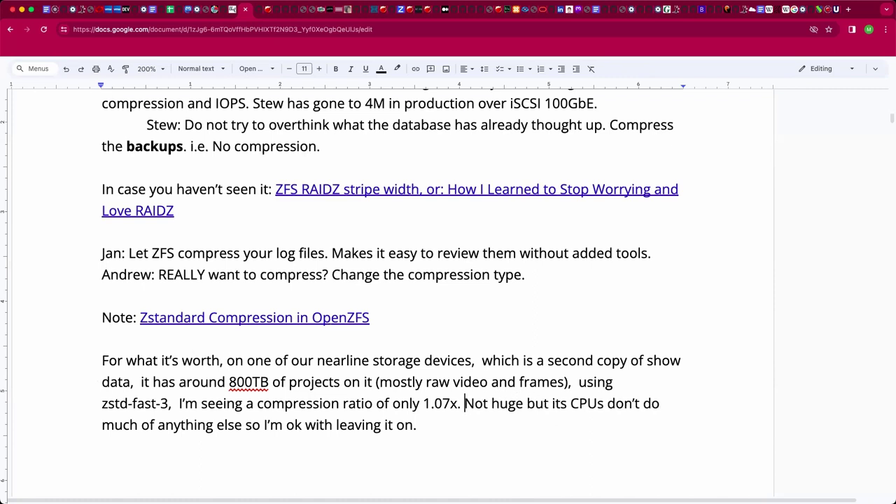
left_click(417, 425)
left_click(175, 403)
key("BackSpace")
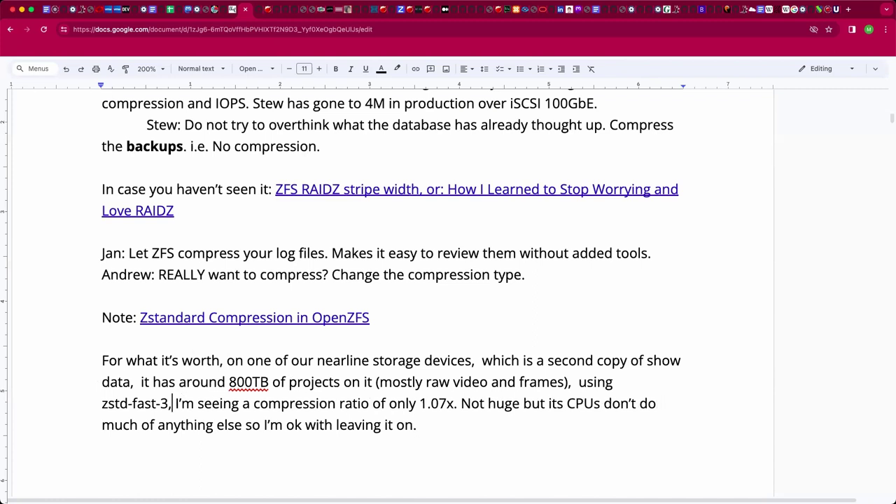
left_click(579, 384)
key("BackSpace")
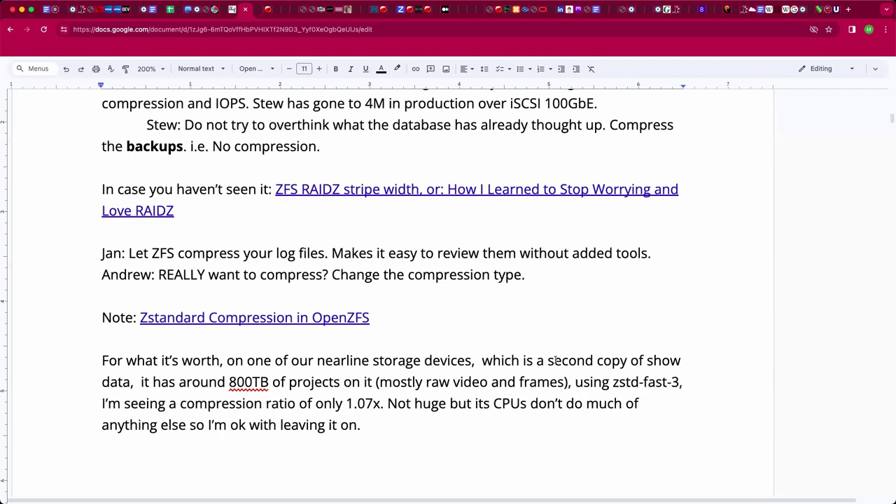
left_click(481, 359)
key("BackSpace")
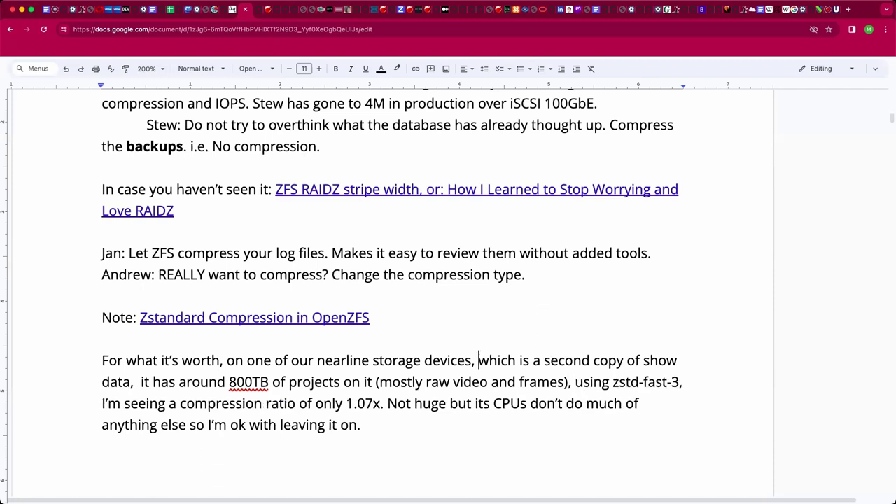
left_click(142, 382)
key("BackSpace")
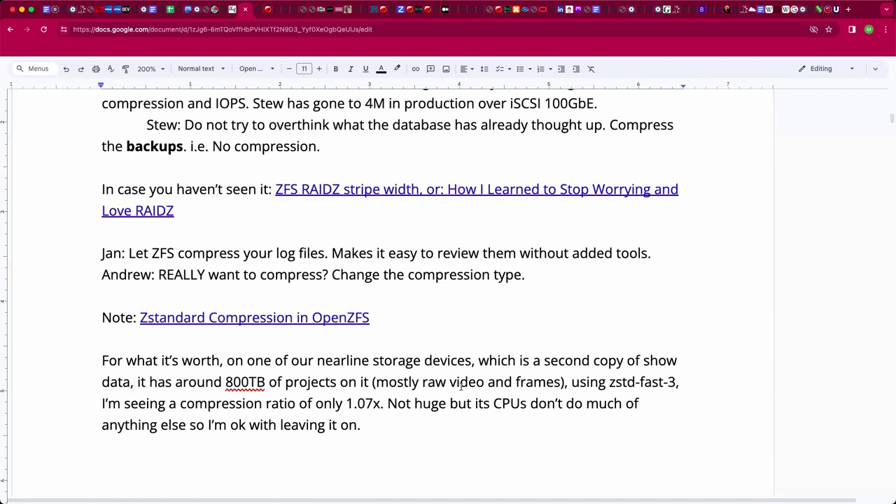
left_click(449, 417)
key("Return")
key("Tab")
left_click(429, 359)
key("BackSpace")
- Prefix the nearline storage paragraph with the commenter's first name and a colon
key("Up")
key("Up")
key("Up")
key("Up")
type("Ste")
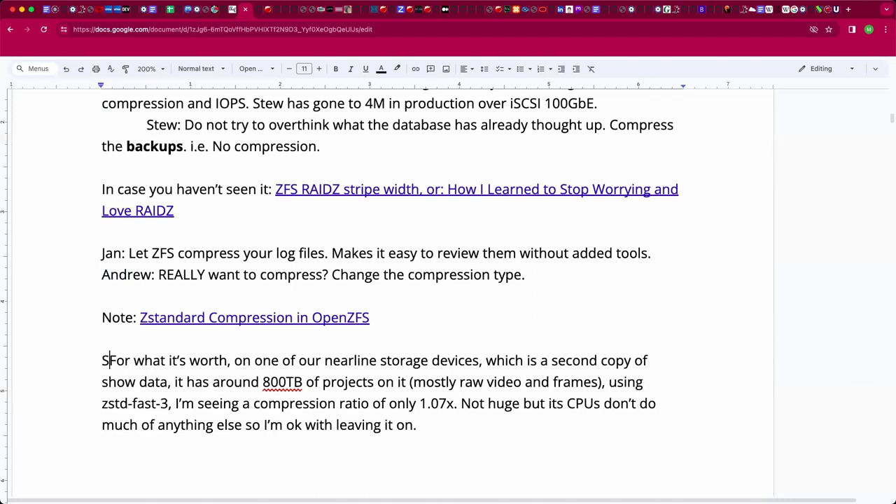
key("BackSpace")
key("BackSpace")
key("BackSpace")
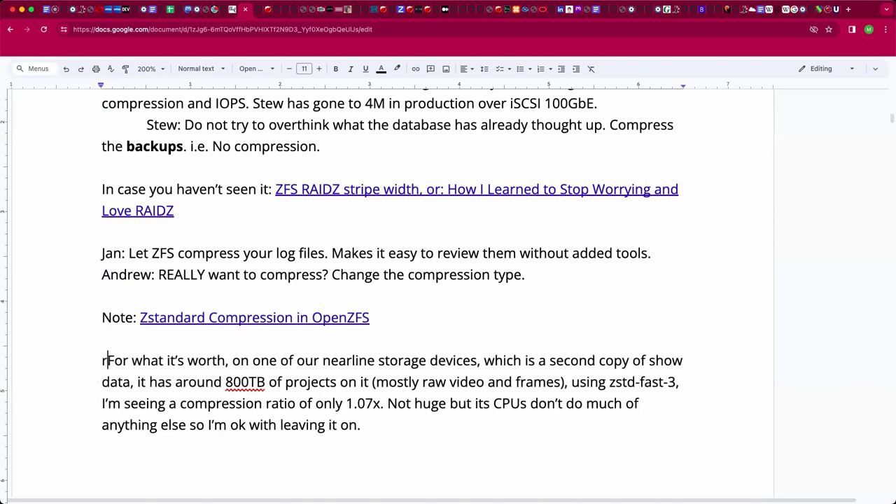
type("eq")
key("BackSpace")
key("BackSpace")
key("BackSpace")
type("Greg:")
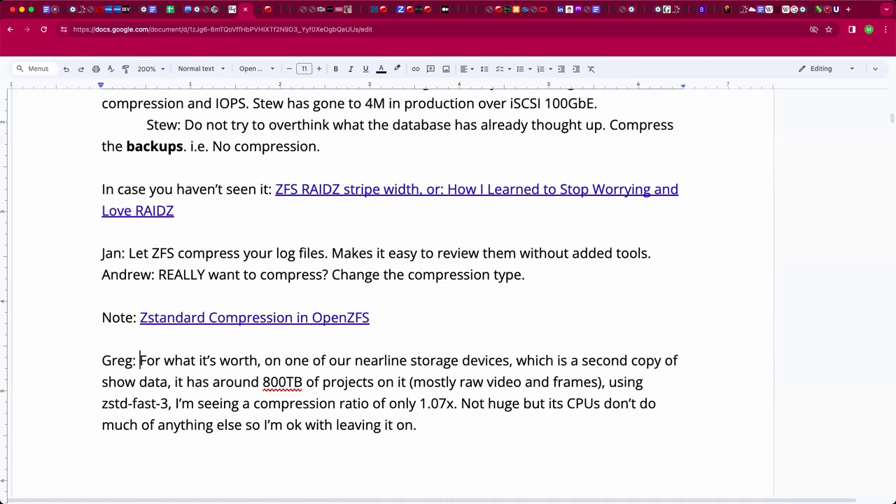
- Add a new paragraph below the nearline storage comment reading "Your hardware determines the compression latency and advantages"
key("Down")
key("Down")
key("Down")
key("Down")
key("Return")
type("Your hardware de")
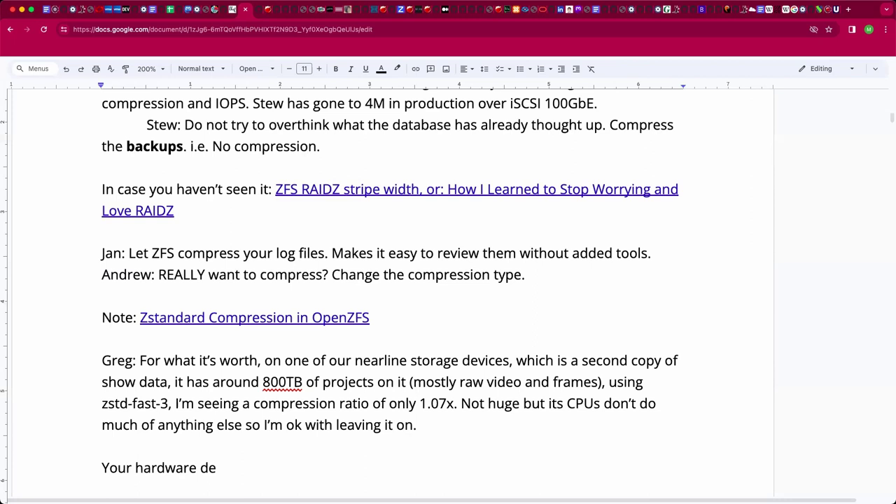
key("BackSpace")
key("BackSpace")
type("determines the compression l")
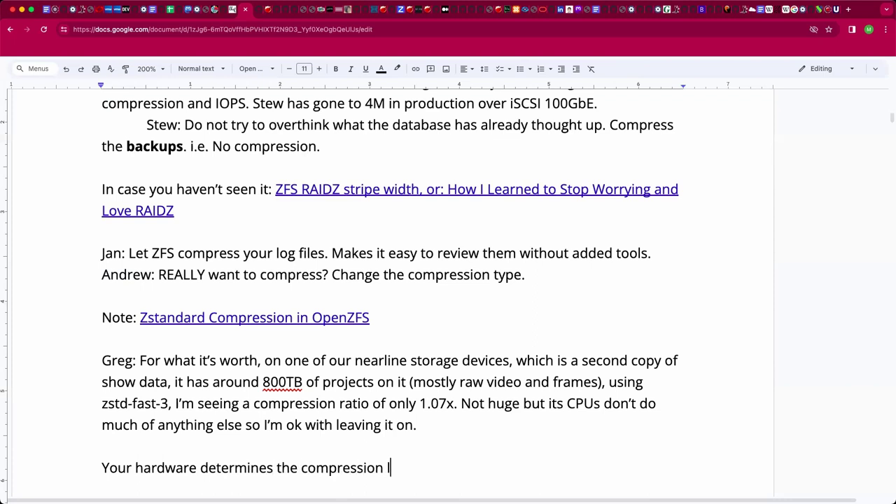
type("atency and a")
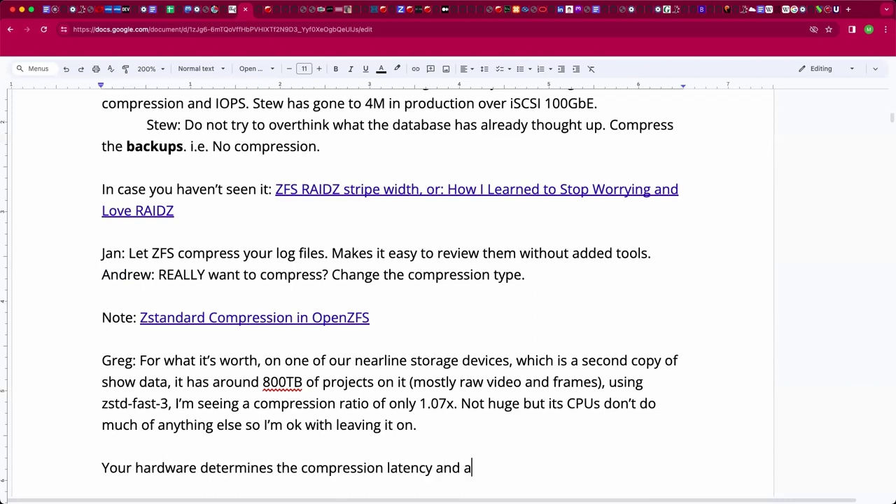
type("dvantages")
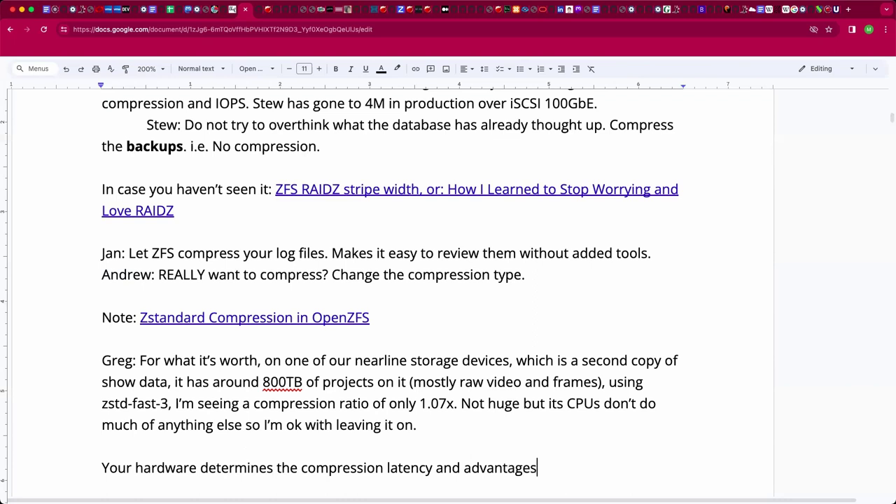
- Complete the hardware sentence with ", namely CPU and spinning/flash."
type(", be it")
key("BackSpace")
key("BackSpace")
key("BackSpace")
key("BackSpace")
key("BackSpace")
type("namely CPU")
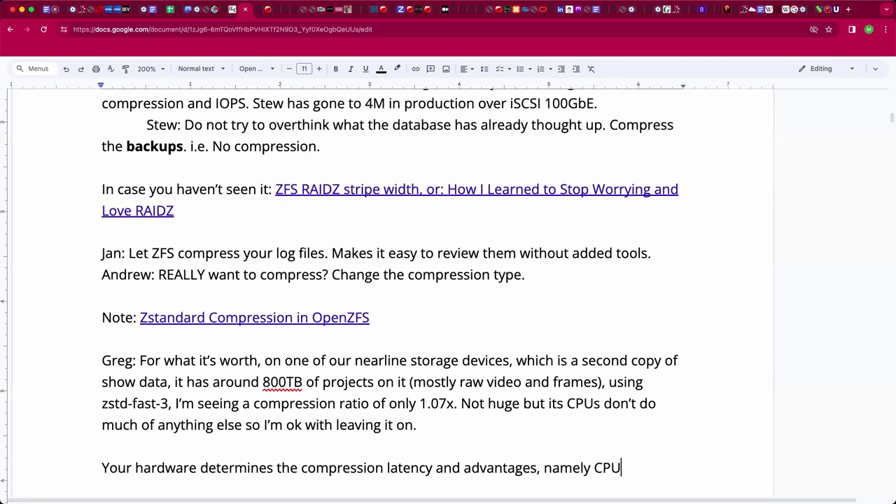
type(" and")
type("spinn")
type("in")
key("BackSpace")
key("BackSpace")
type("g/f")
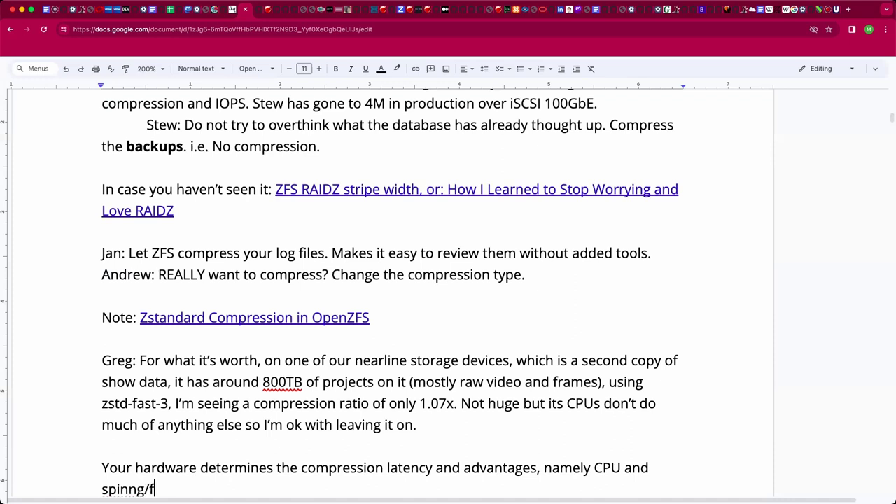
key("BackSpace")
key("BackSpace")
key("BackSpace")
type("ing/flahs")
key("BackSpace")
key("BackSpace")
type("sh.")
- Append the quote “They’ll use everything you give them until you charge for it.” to the hardware compression paragraph
scroll(546, 315, "down", 2)
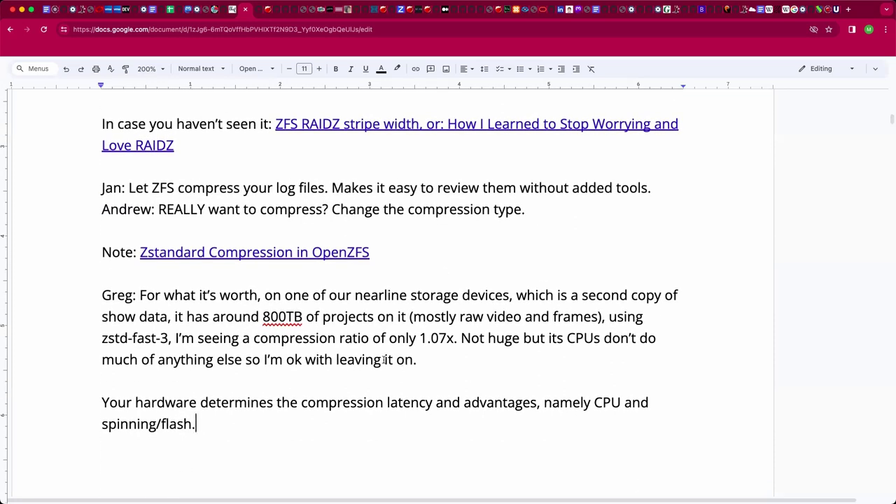
left_click(230, 468)
scroll(228, 462, "down", 2)
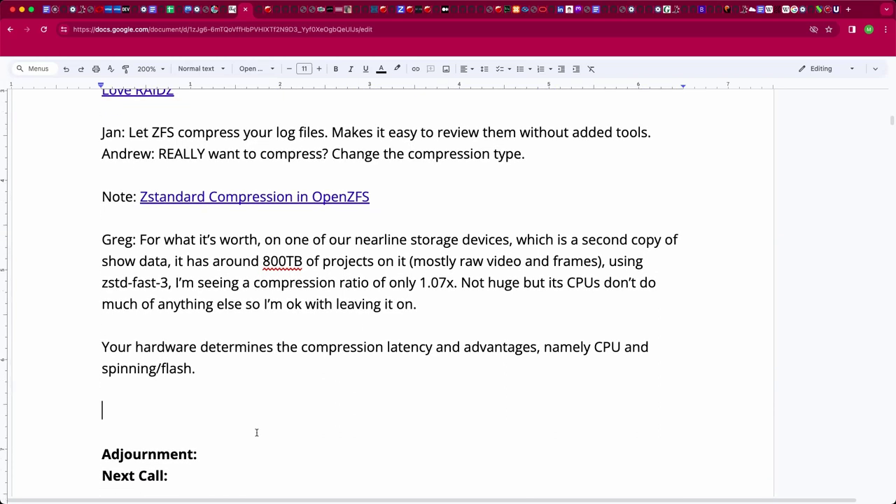
left_click(195, 368)
type("“They'll use everythi")
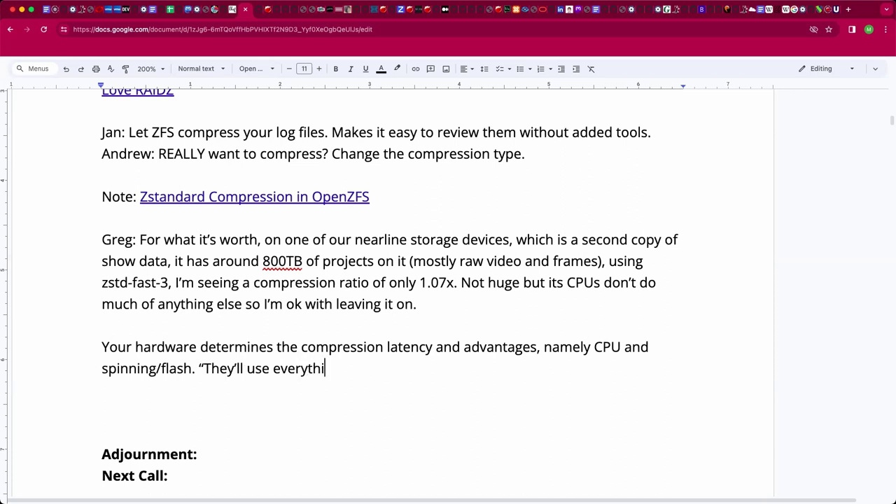
type("ng you give them but")
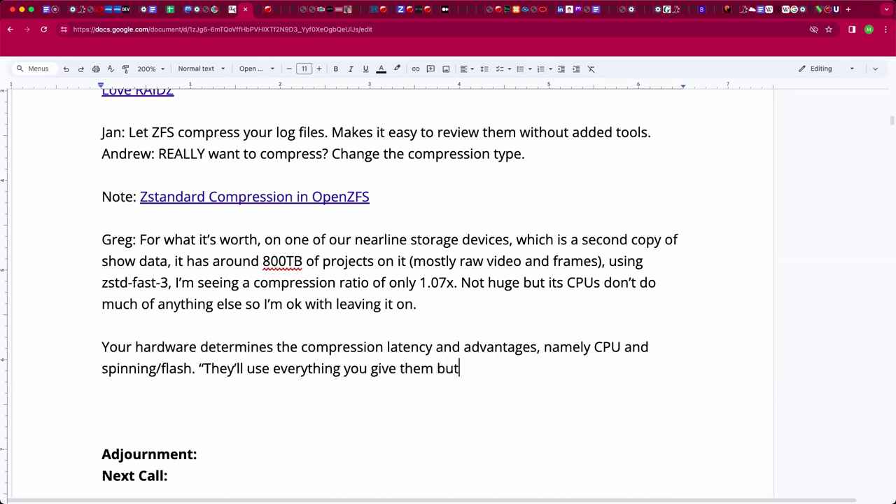
key("BackSpace")
key("BackSpace")
key("BackSpace")
type("until you charge for it.\"")
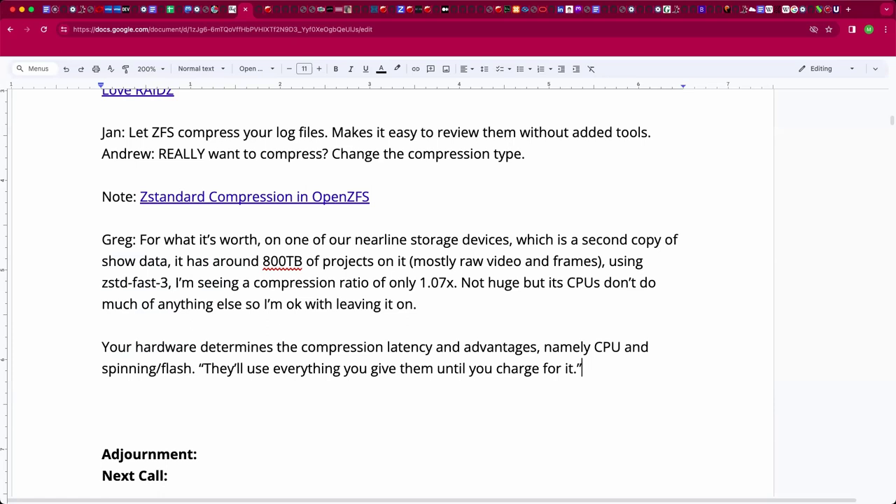
- Start a new paragraph below the hardware note reading "You can saturate 40GbE with SMB"
left_click(102, 389)
left_click(102, 410)
type("You can saturag")
key("BackSpace")
type("te 40GbE")
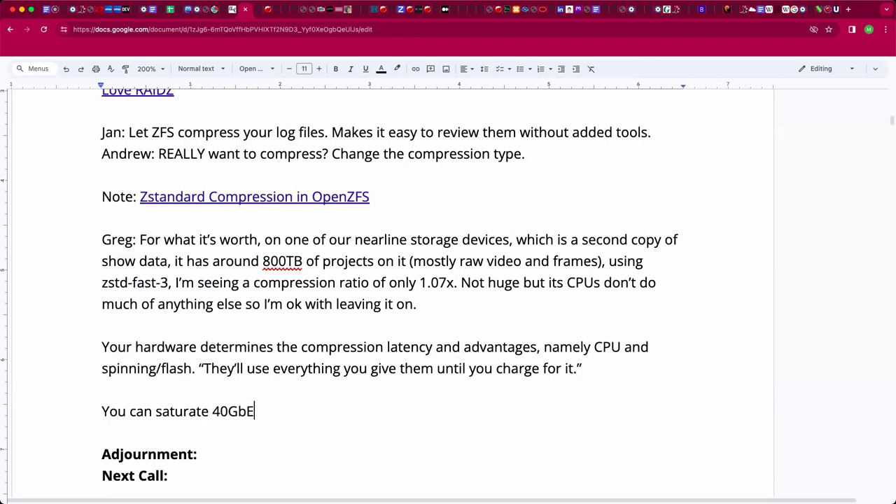
type(" with SMB")
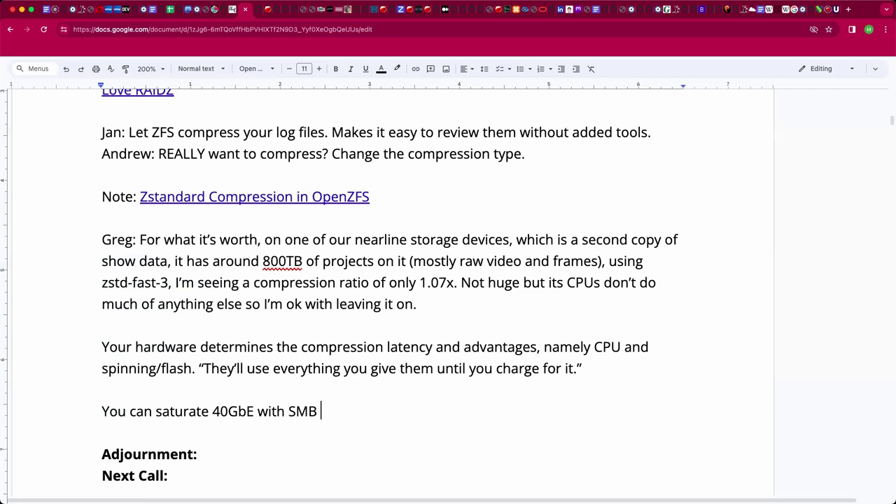
- Complete the 40GbE sentence with "/NFS and you need to configure your pool to match." and leave an empty line below it
key("BackSpace")
type("/NFS and your")
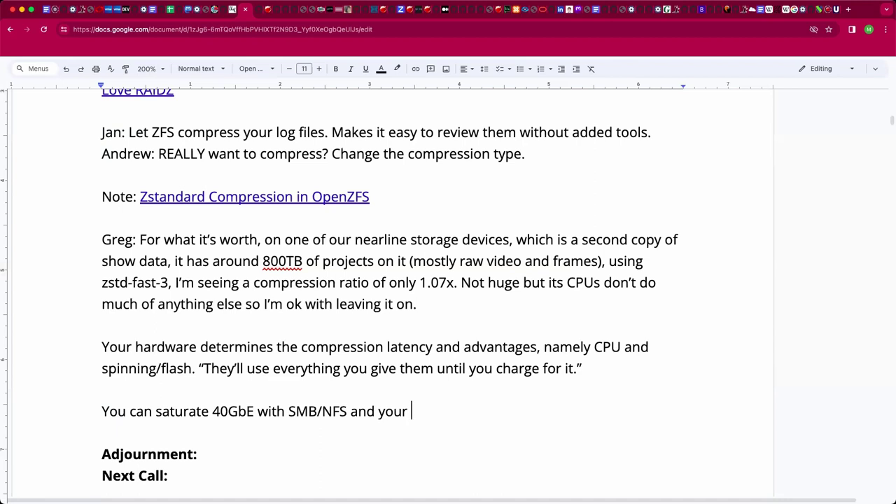
key("BackSpace")
key("BackSpace")
type("need to configure y")
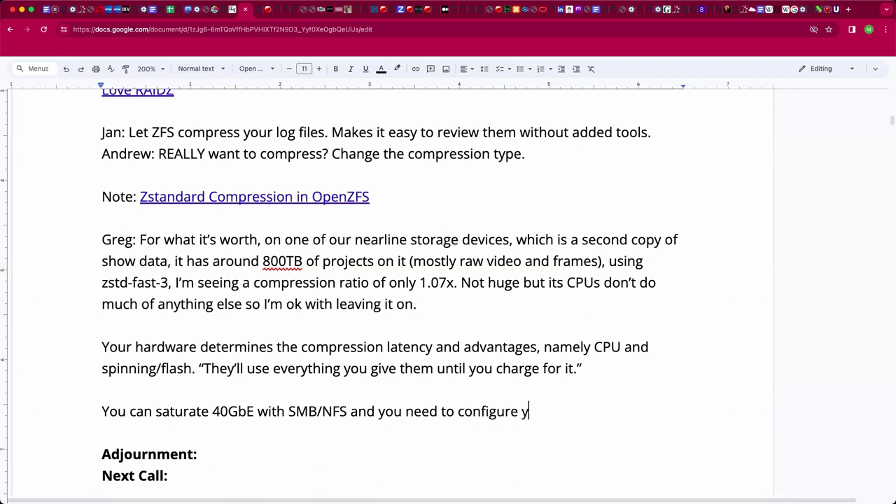
type("our pool to match.")
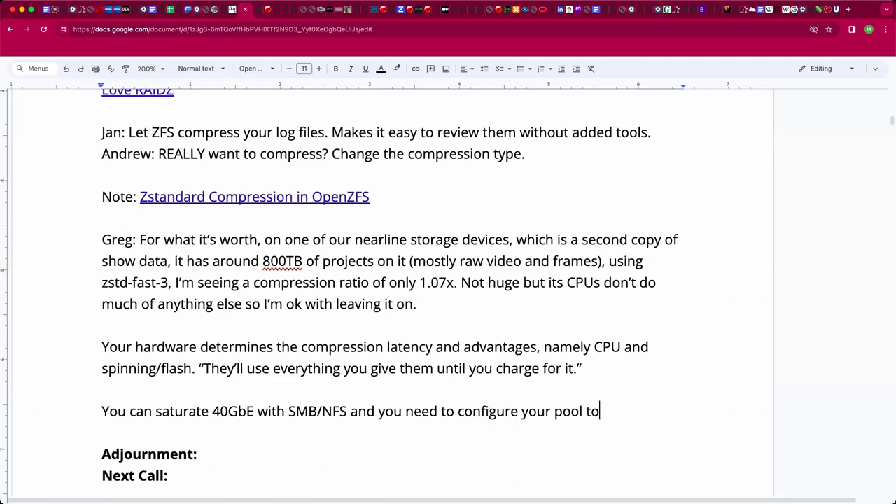
key("Return")
key("Return")
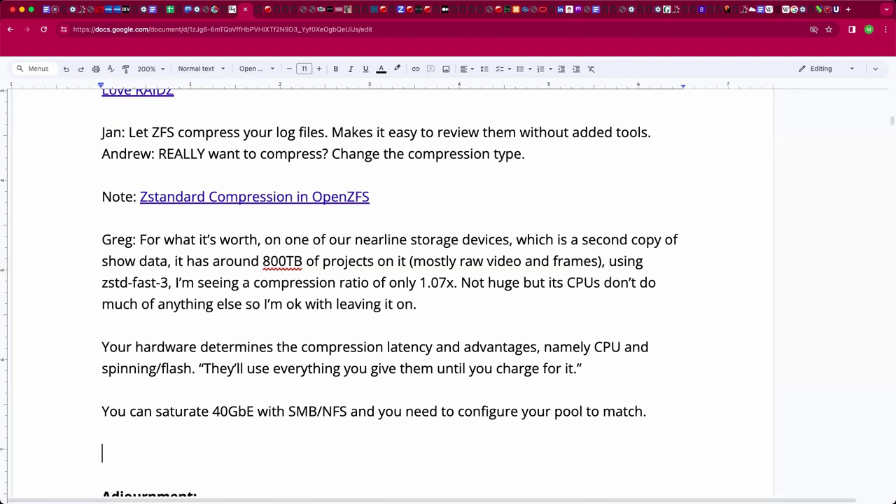
- Enter the next speaker's first name on the empty line above the Adjournment heading
scroll(389, 294, "down", 1)
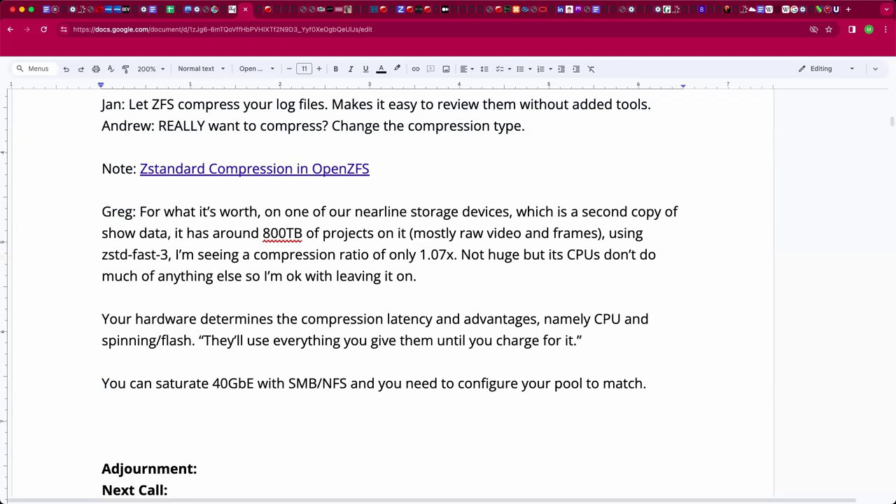
scroll(389, 294, "down", 1)
scroll(259, 420, "down", 1)
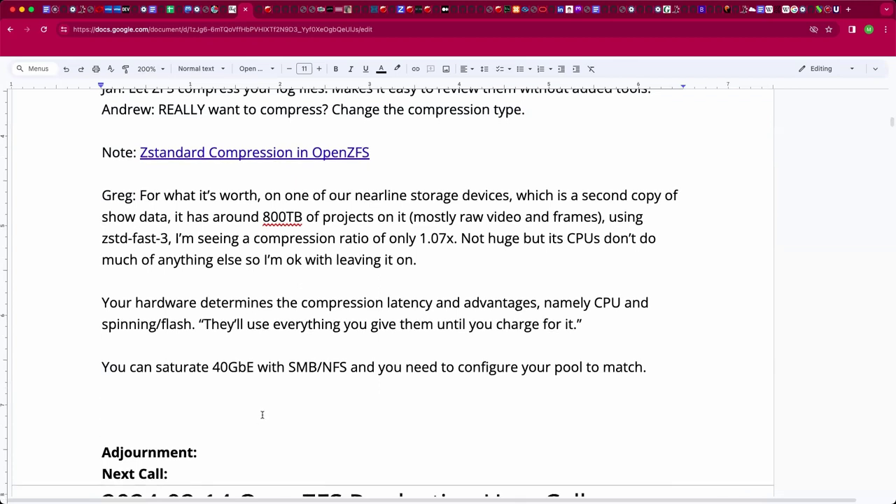
scroll(262, 415, "up", 1)
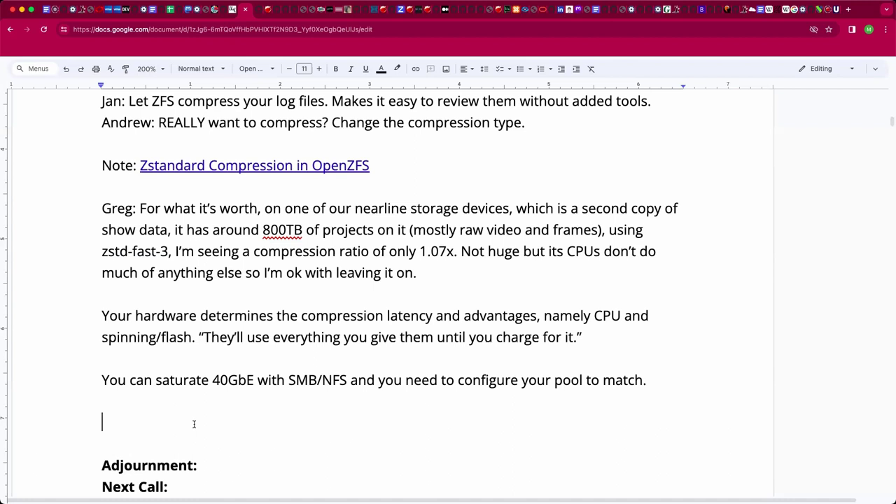
type("Daniel")
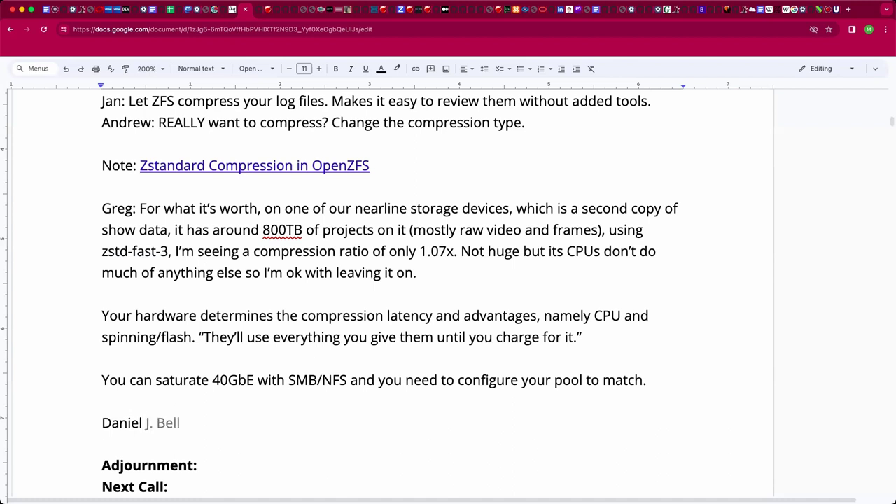
- Insert a paragraph above that name with another speaker's first name and ": Is anyone using compression for hosting LLM?", separated by a blank line
left_click(102, 401)
key("Return")
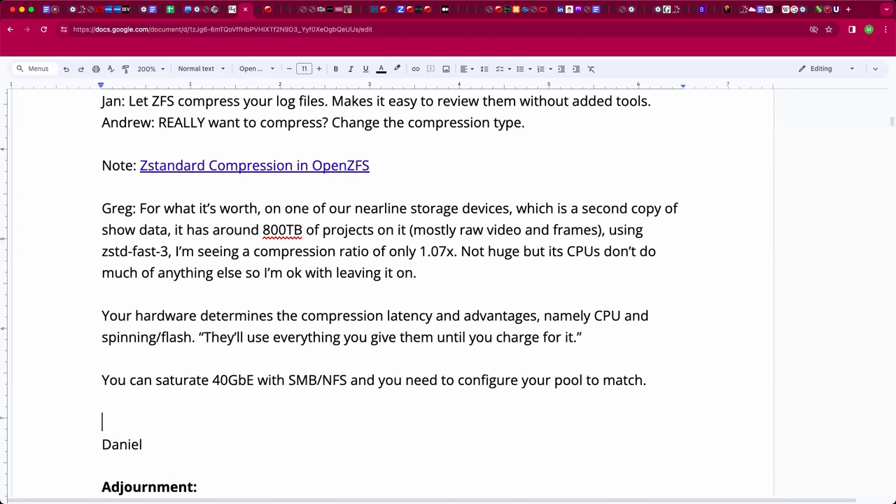
type("Stew: I")
type("s anyone using ")
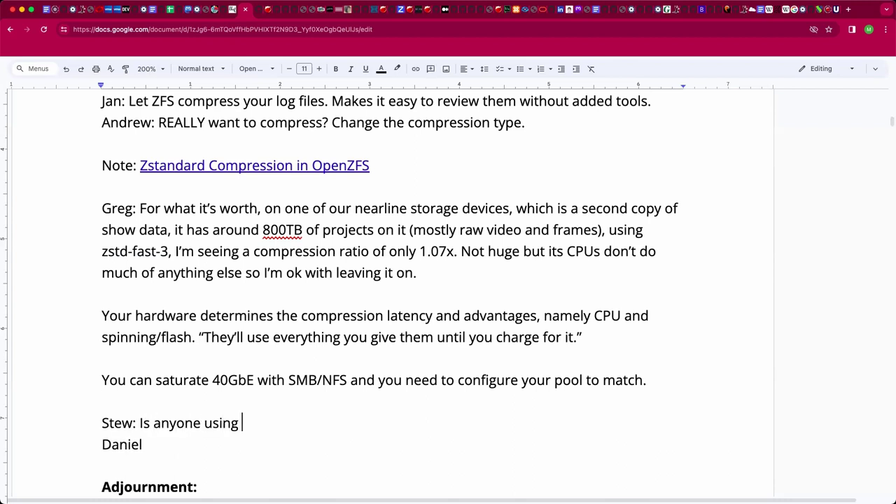
type("compression ")
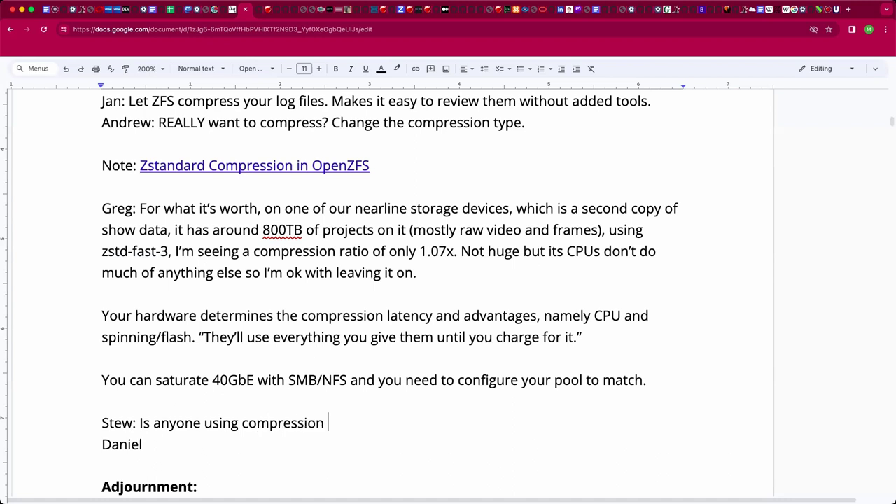
type("for hosting ")
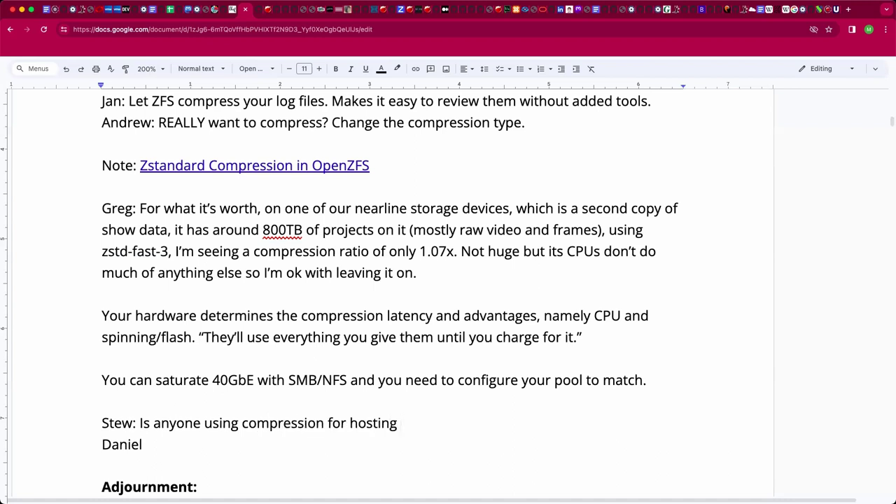
type("LLM?")
key("Return")
key("Up")
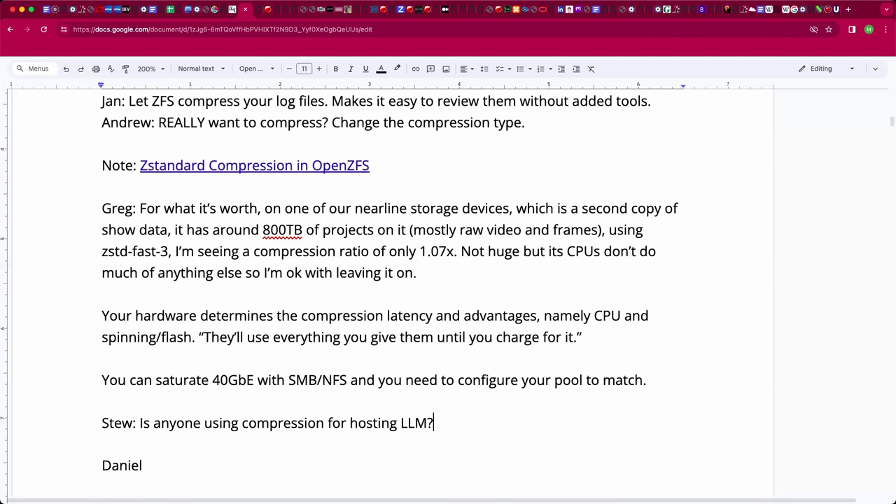
- Append "Text, full I/O lifecycle." after the LLM compression question
left_click(102, 443)
left_click(434, 423)
type("(text)")
key("BackSpace")
key("BackSpace")
key("BackSpace")
key("BackSpace")
key("BackSpace")
key("BackSpace")
key("BackSpace")
type("Text, full I/O lifecycle. ")
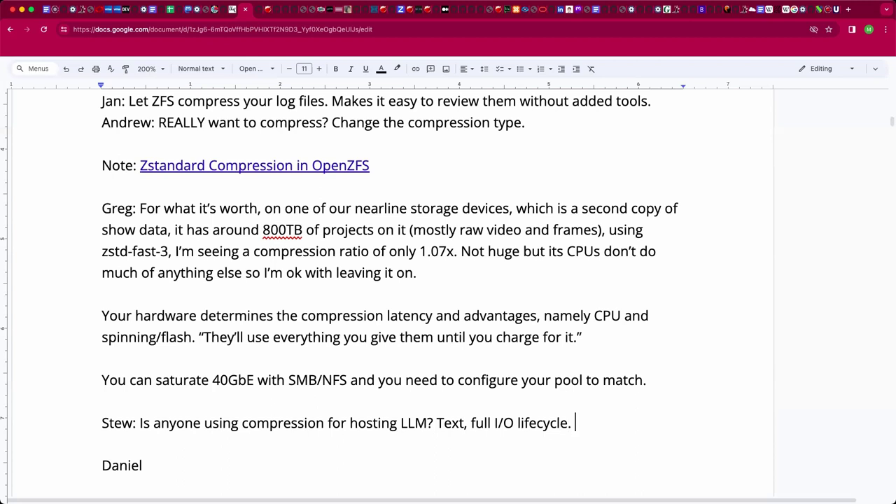
- Append to the LLM note "Will retrieval take 4X to 400X as long as to write? Creating SRT files for videos. Listens to the video and generates."
type("Will retrieval ")
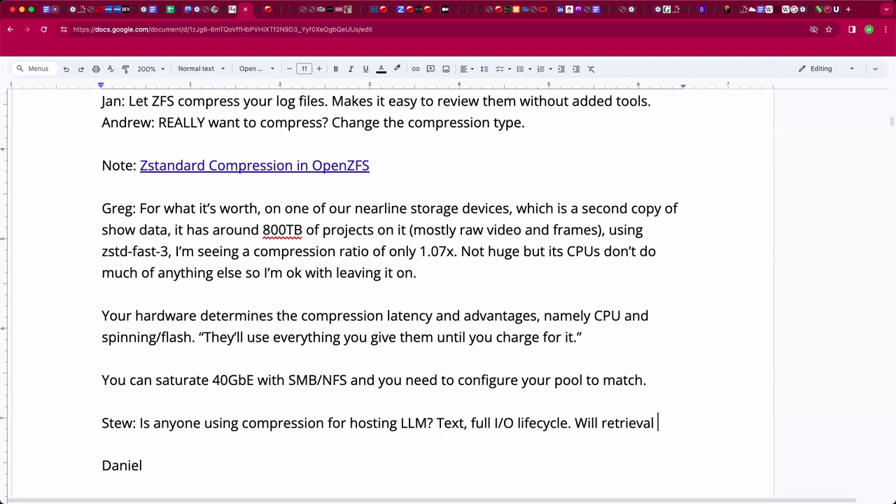
type("tacke")
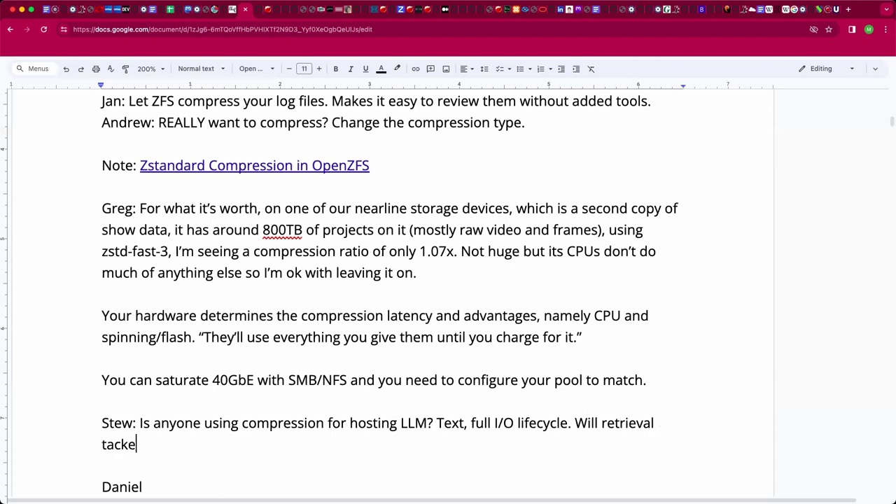
key("BackSpace")
key("BackSpace")
key("BackSpace")
type("ke 4X to 400")
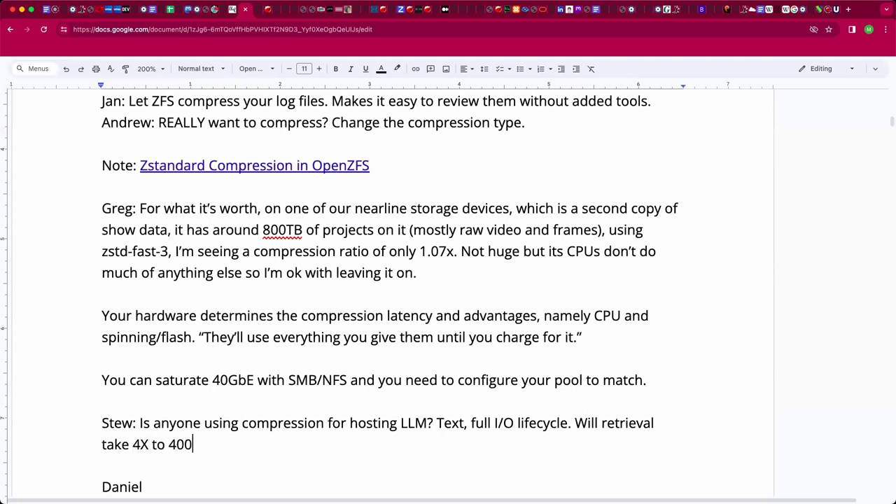
type("X as long as to wr")
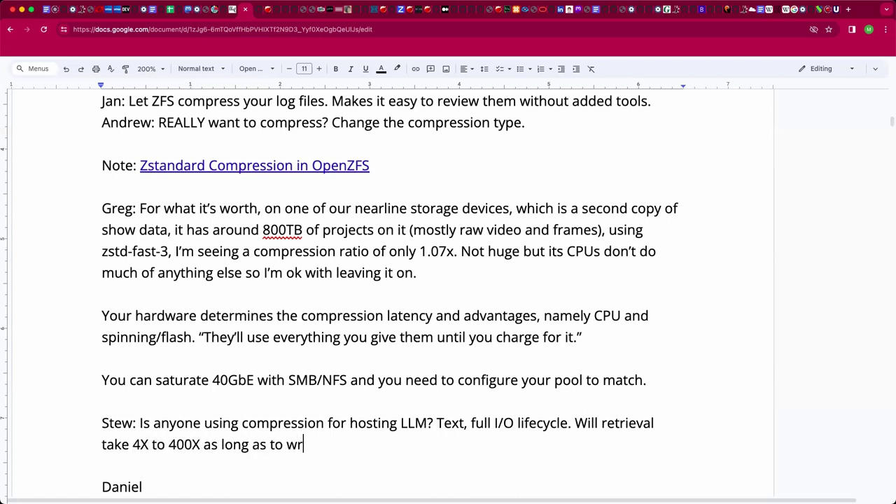
type("ite? Creating SRT")
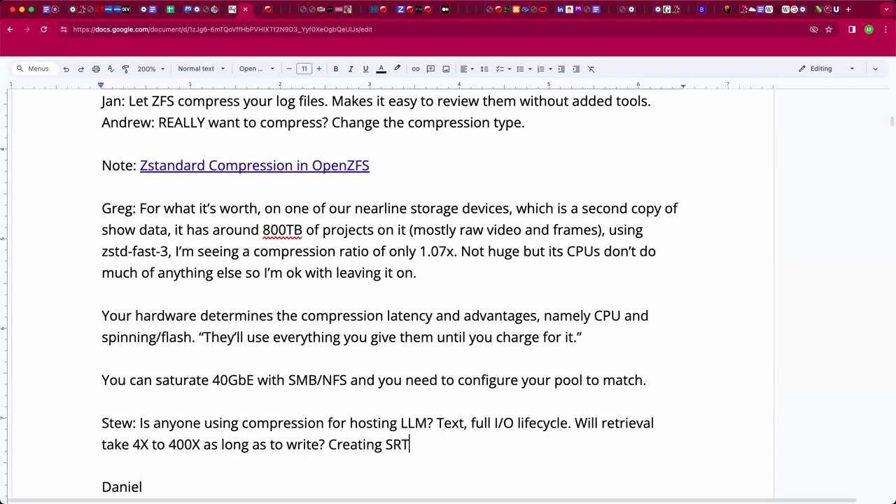
type(" files for vide")
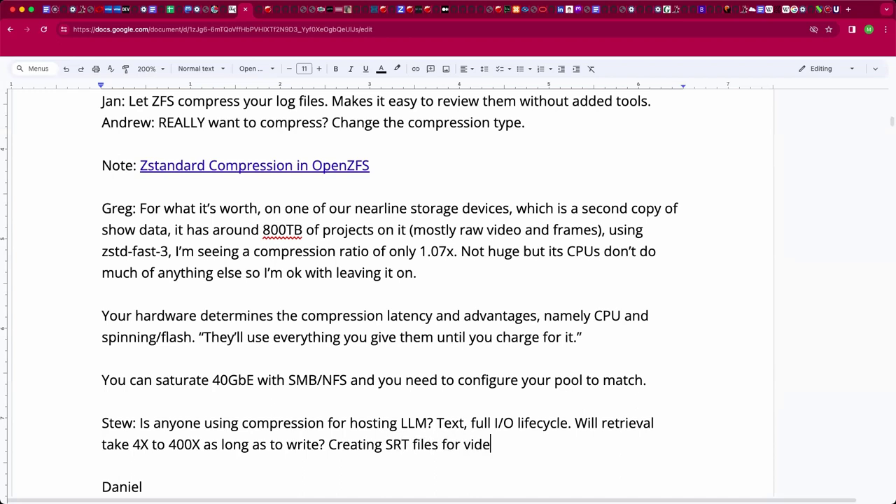
type("os. Listens to the video and generates.")
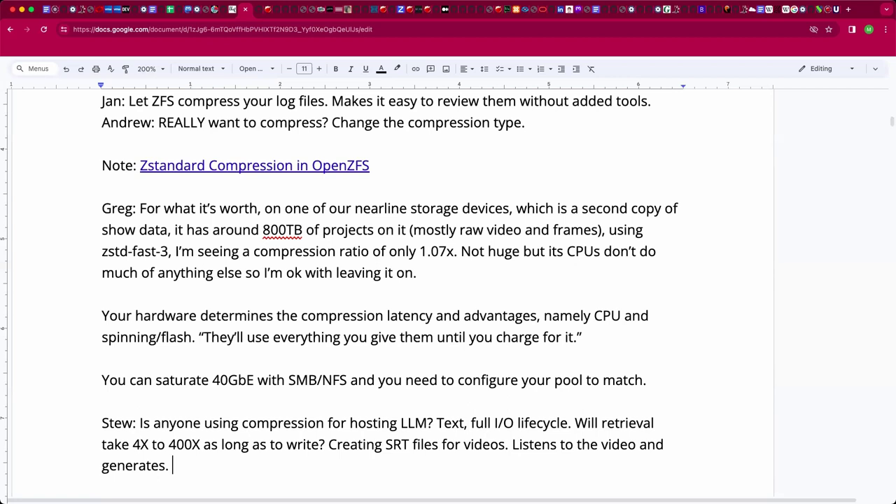
- Continue the LLM paragraph with the sentence "Could be creating 8 languages at once."
scroll(389, 286, "down", 1)
scroll(389, 286, "down", 3)
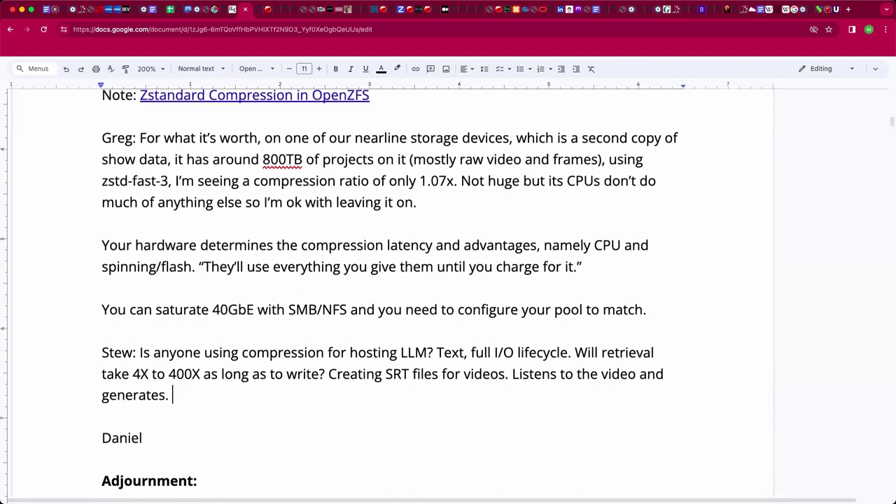
scroll(389, 286, "up", 1)
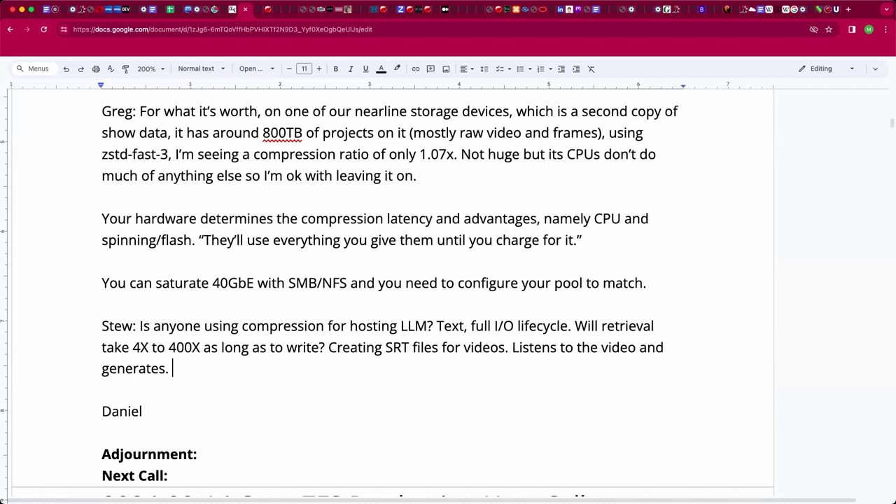
type("Could be created")
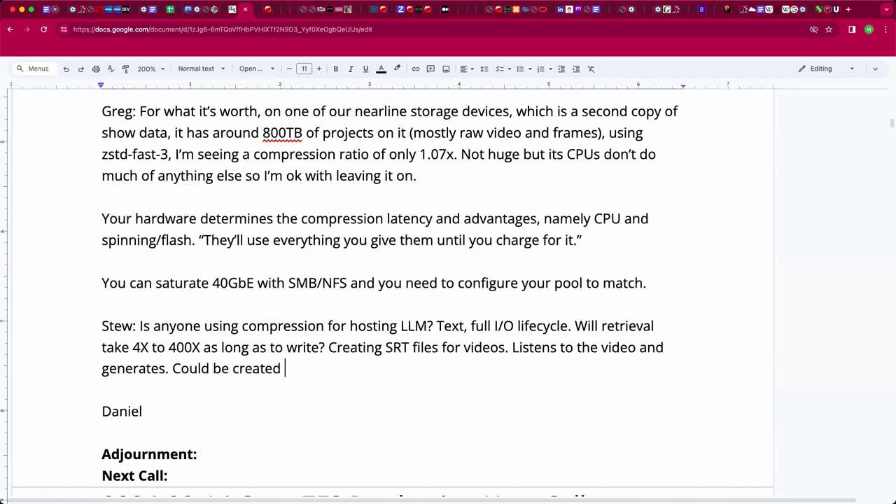
key("BackSpace")
key("BackSpace")
type("ing")
key("BackSpace")
key("BackSpace")
key("BackSpace")
key("BackSpace")
type("ing la")
key("BackSpace")
key("BackSpace")
type("8 languages")
type(" at once. ")
type("U")
key("BackSpace")
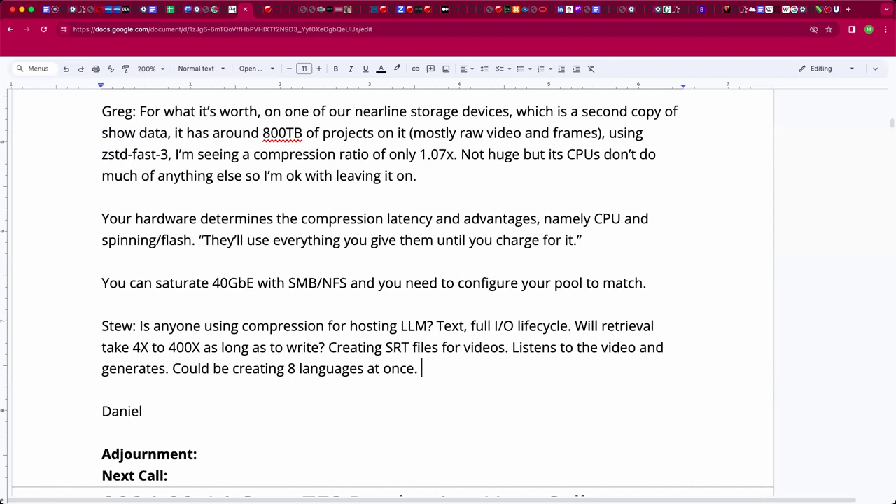
- End the LLM paragraph with "~2.7X playback speed."
type("~2.7X plabac")
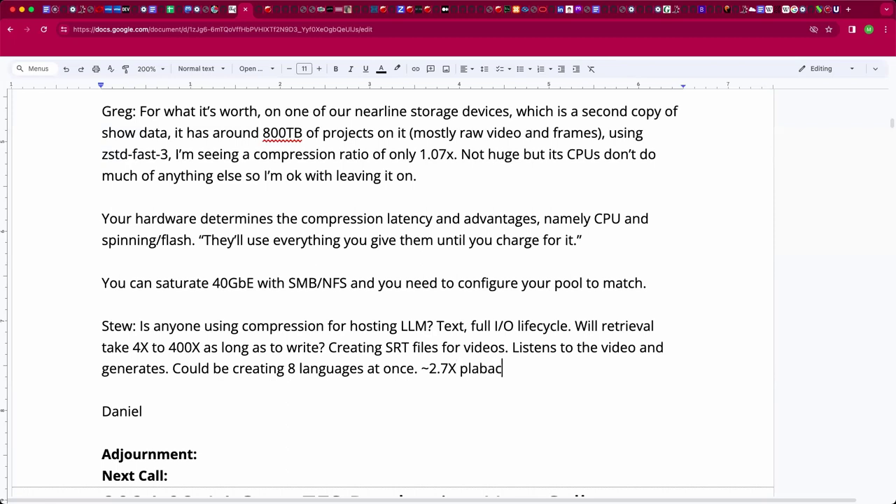
key("BackSpace")
key("BackSpace")
key("BackSpace")
type("yback speed.")
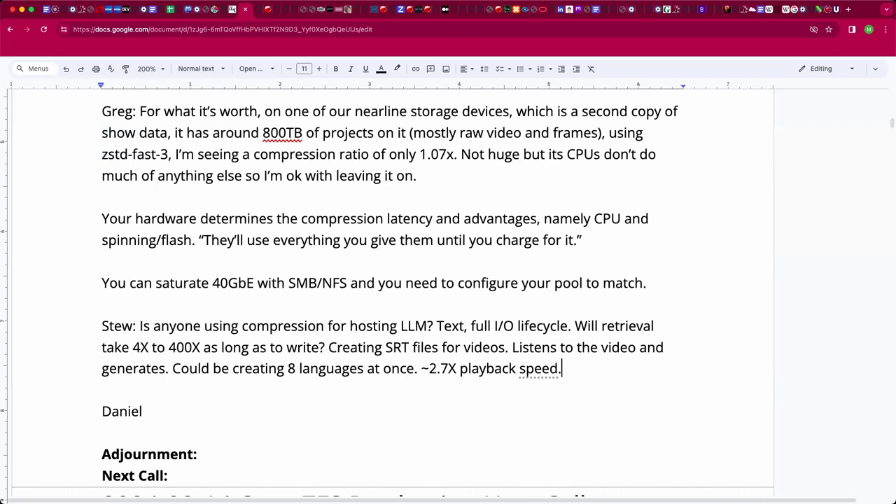
- Add "on clones" after the lone speaker name above the Adjournment heading
left_click(213, 424)
key("Left")
type("onclin")
key("BackSpace")
key("BackSpace")
key("BackSpace")
key("BackSpace")
type("clones")
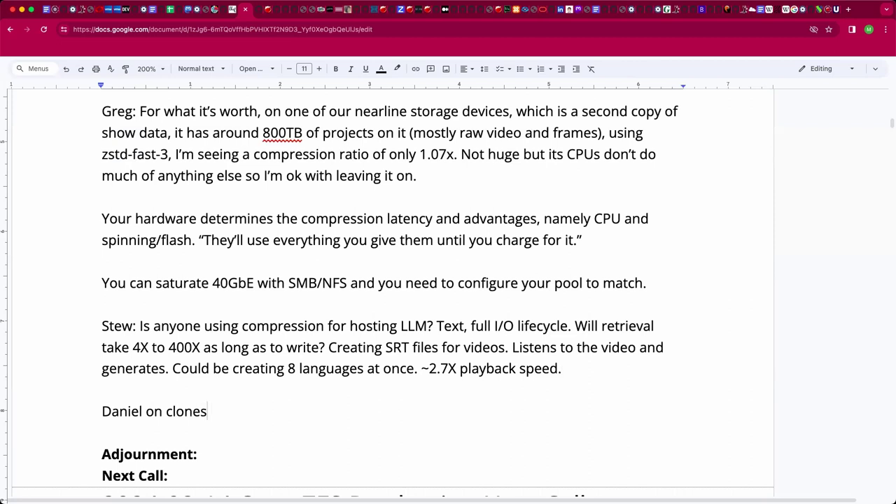
- Put a colon after "on clones" and append "Q: Does the model fit in the GPU's memory?" to the LLM paragraph
type(":")
key("Up")
key("Left")
type("Q: Does the model fit in the GPU?")
key("BackSpace")
type("s")
key("BackSpace")
type("'s memory?")
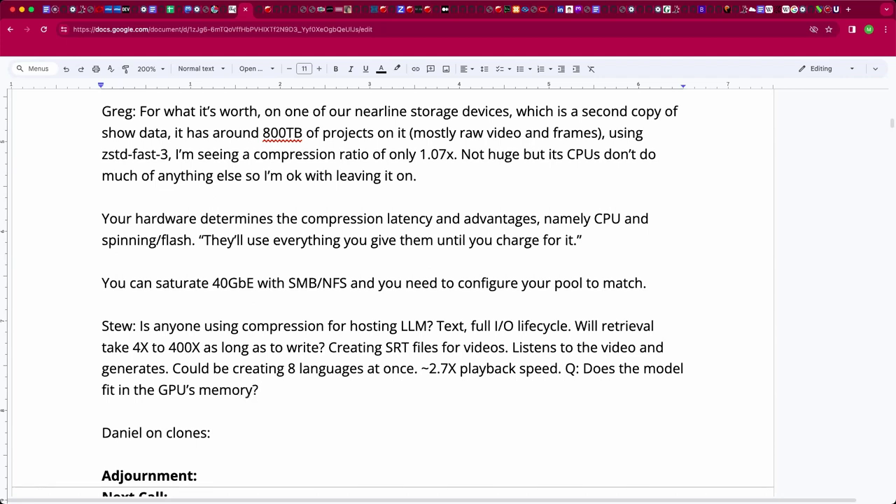
- Append the question "Q: Is it taking cues from the video?" to the LLM paragraph
type("2")
key("BackSpace")
type("Q: Is it taking ")
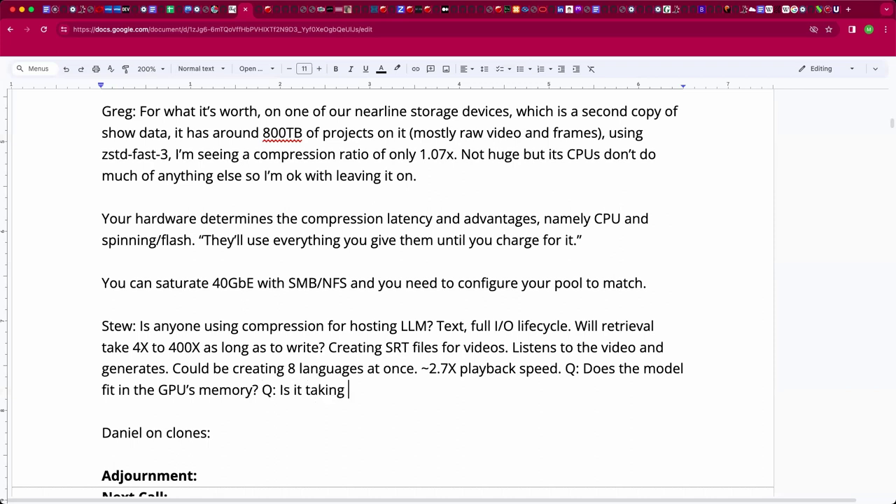
type("cues from the vide")
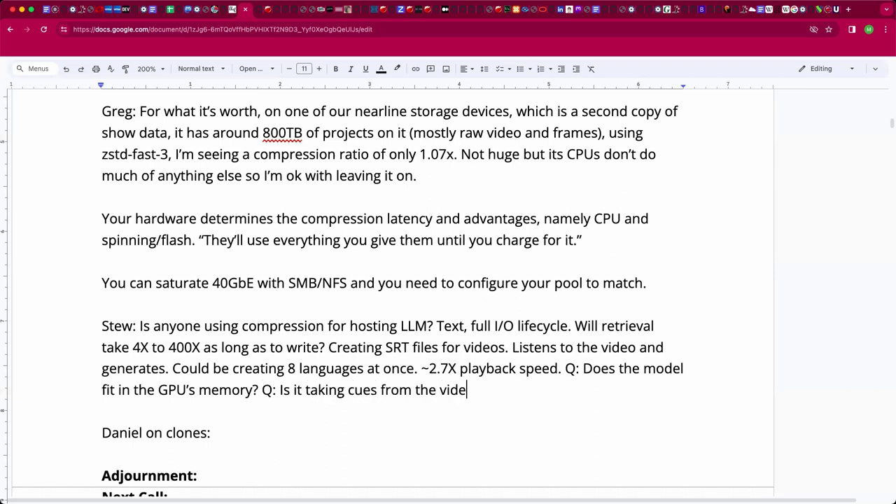
type("o?")
key("Left")
- End the LLM paragraph with "Two hours of video... 200K of text sub titles."
left_click(103, 411)
scroll(393, 295, "down", 1)
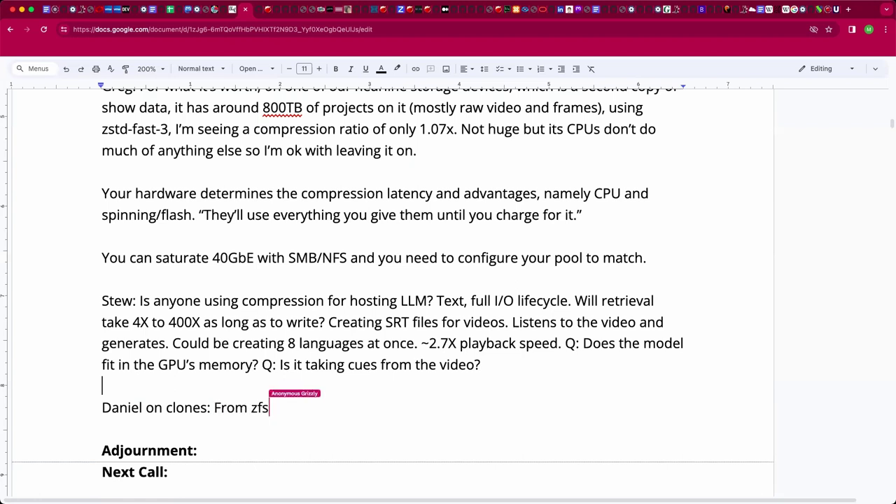
left_click(480, 364)
type("Two ")
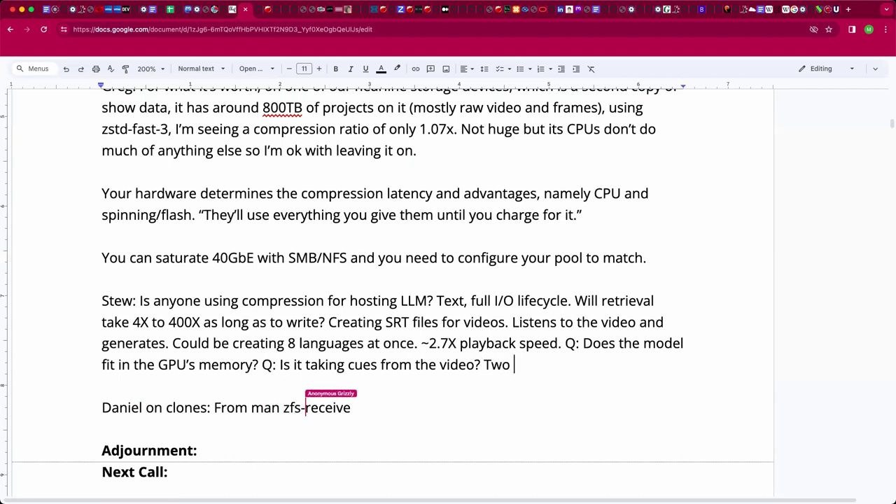
type("hours of ")
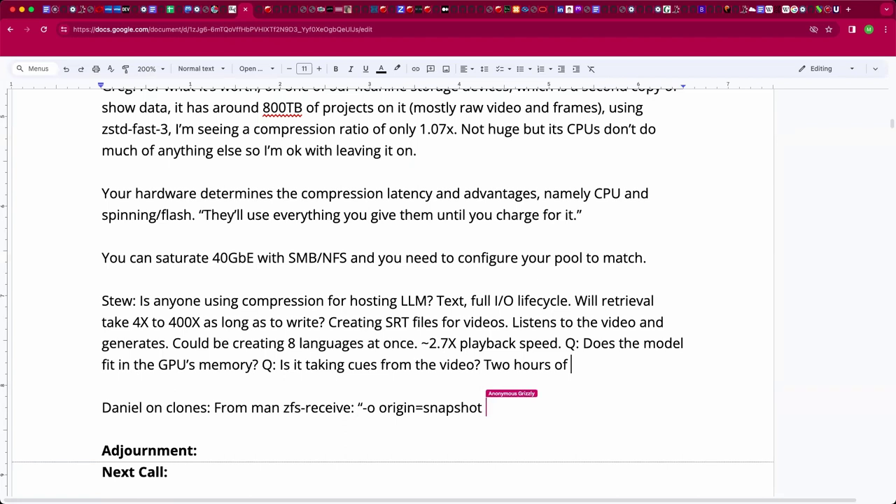
type("video... 200K of text")
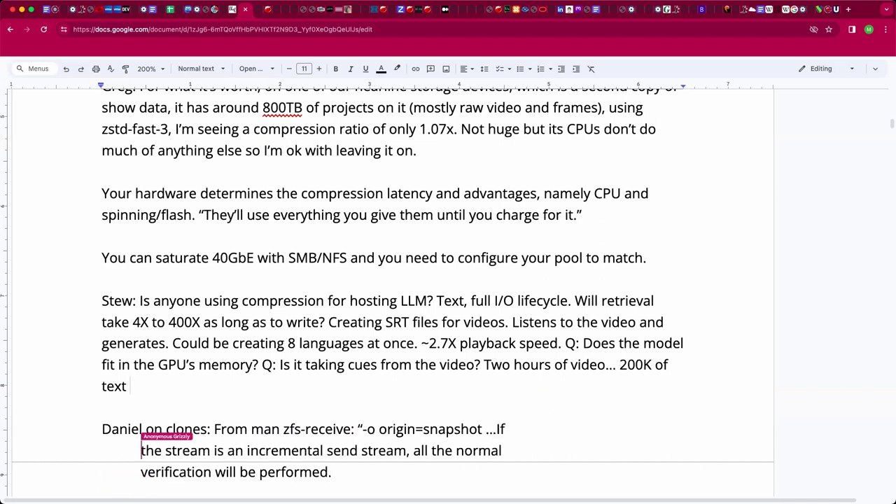
type("out")
key("BackSpace")
key("BackSpace")
key("BackSpace")
type("sub titles.")
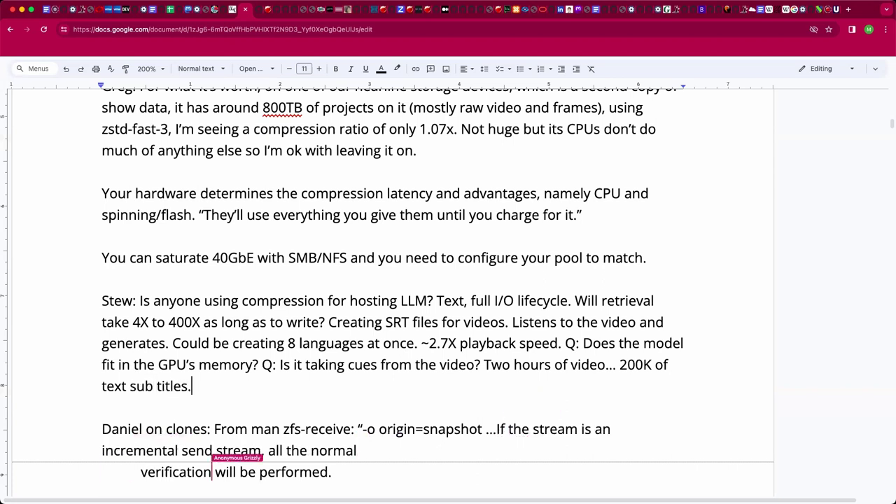
- Complete the "Clone of @c" line above the Adjournment heading with a colon and a line break
scroll(392, 280, "down", 2)
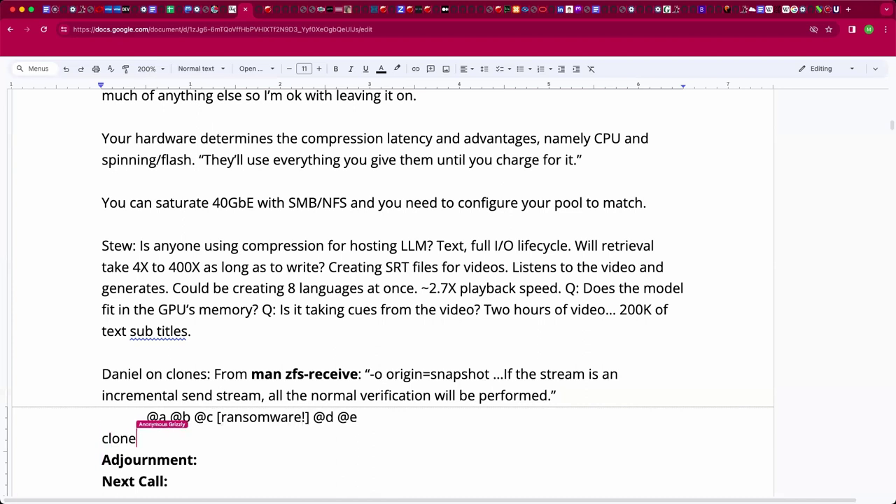
left_click(201, 459)
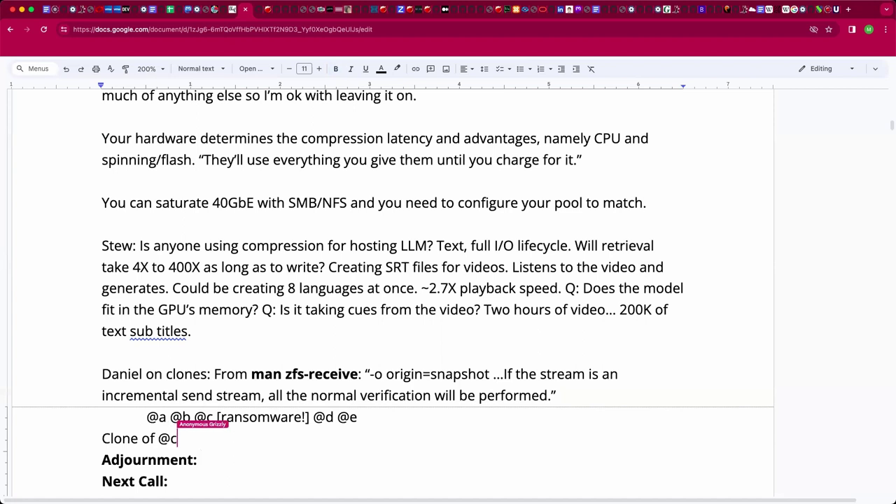
scroll(389, 290, "down", 1)
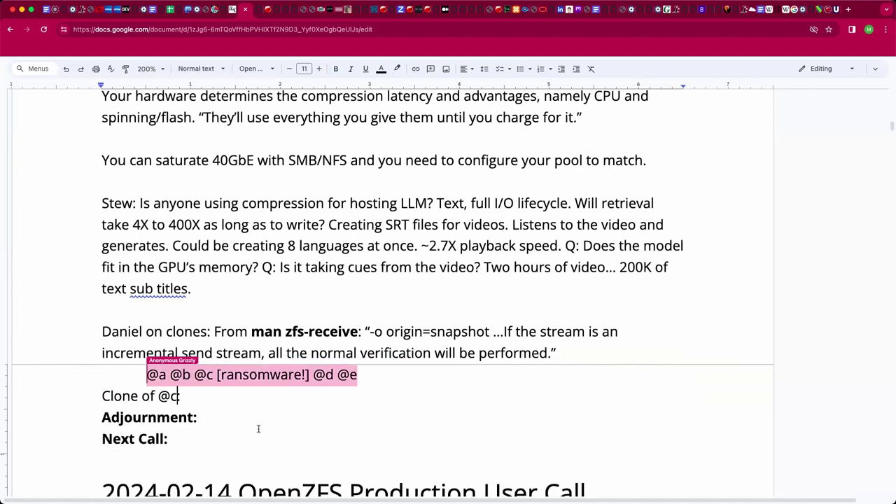
type(":")
key("Return")
- Insert four blank lines between "Clone of @c:" and the Adjournment heading, returning to the end of the "Clone of @c:" line
scroll(392, 280, "down", 1)
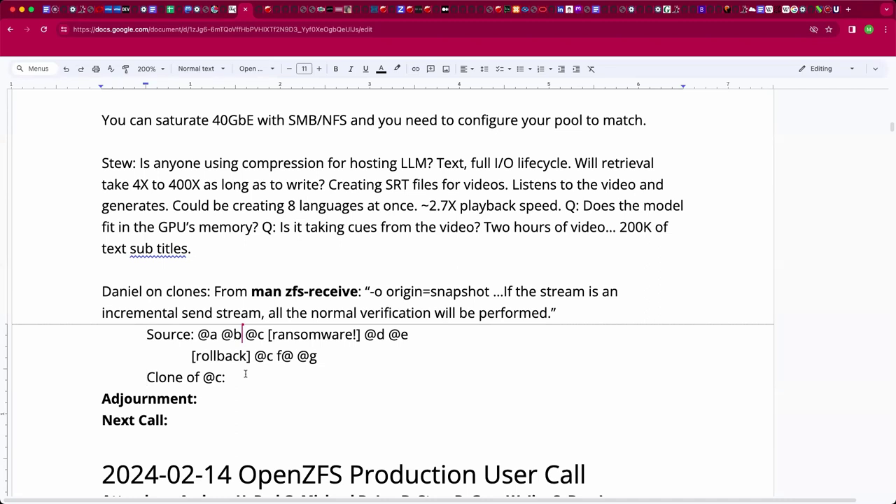
key("End")
key("Return")
key("Return")
key("Return")
key("Return")
key("Up")
key("Up")
key("Up")
key("End")
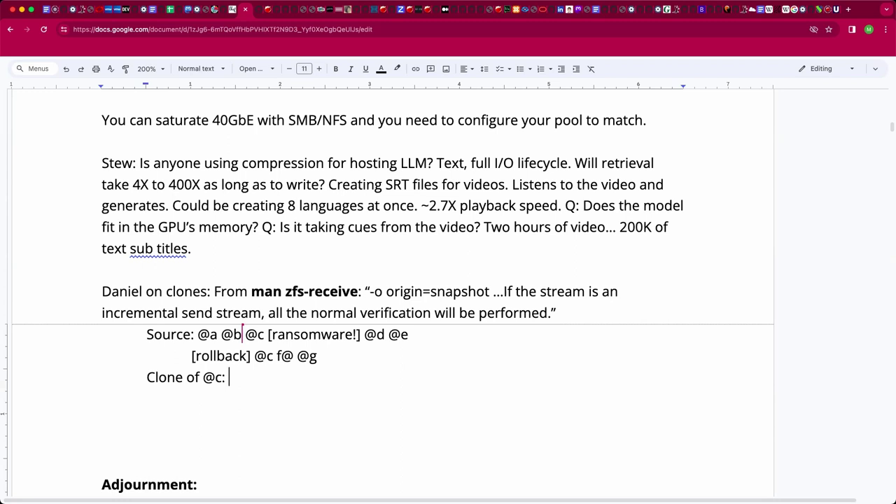
- Set the whole zfs send and receive command under "Clone of @c:" in the Courier font
scroll(392, 294, "down", 2)
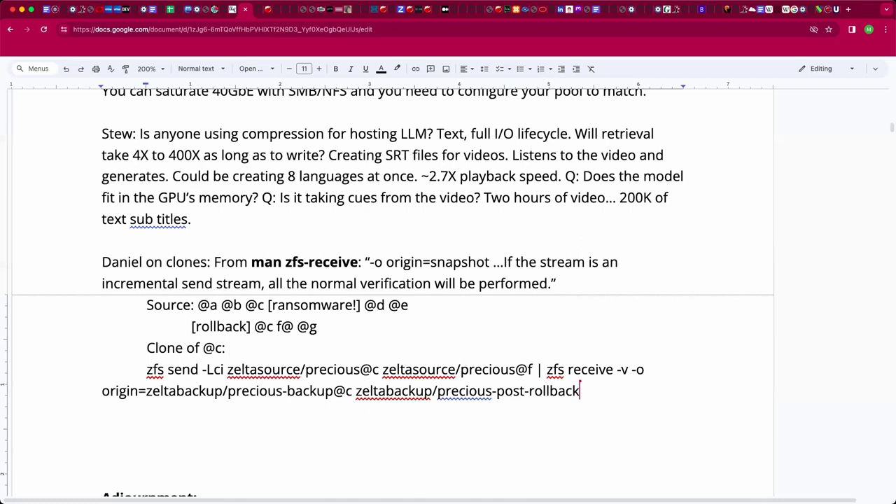
key("shift+Up")
key("Down")
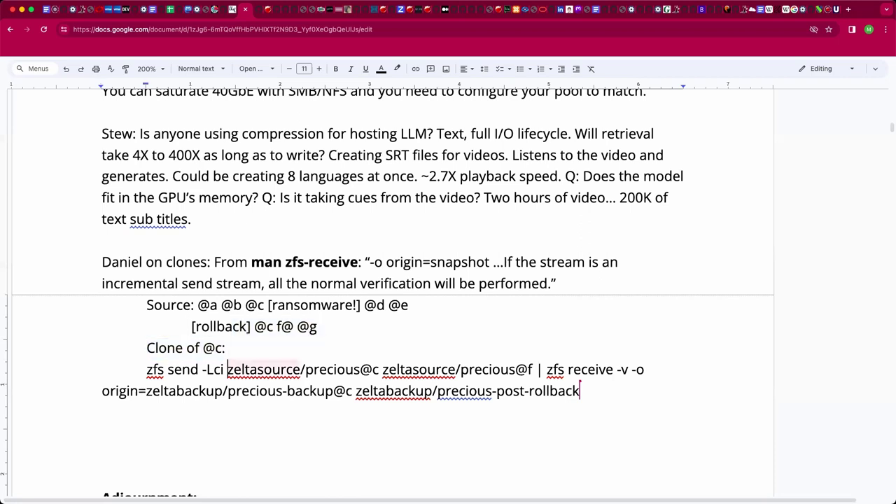
key("Down")
key("shift+Up")
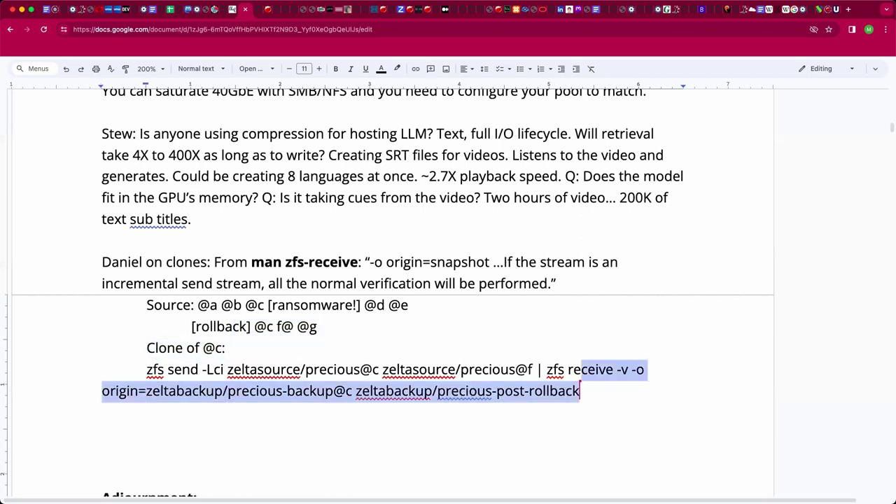
key("super+shift+Left")
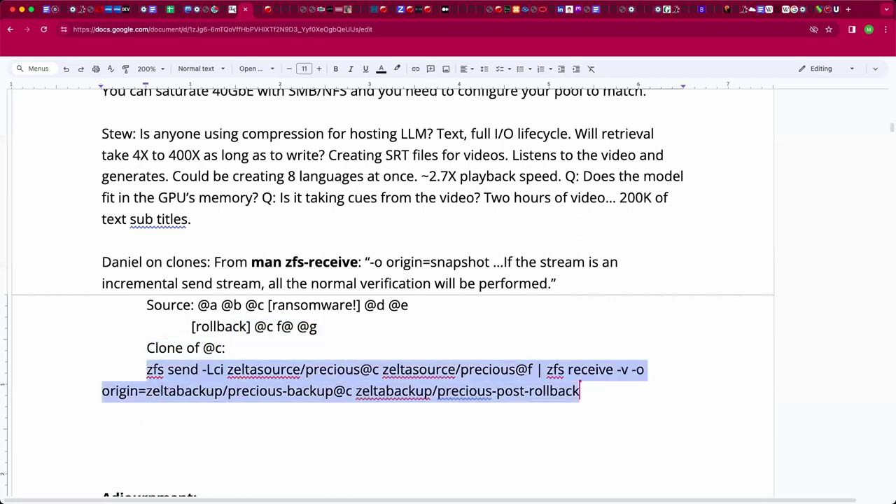
left_click(224, 68)
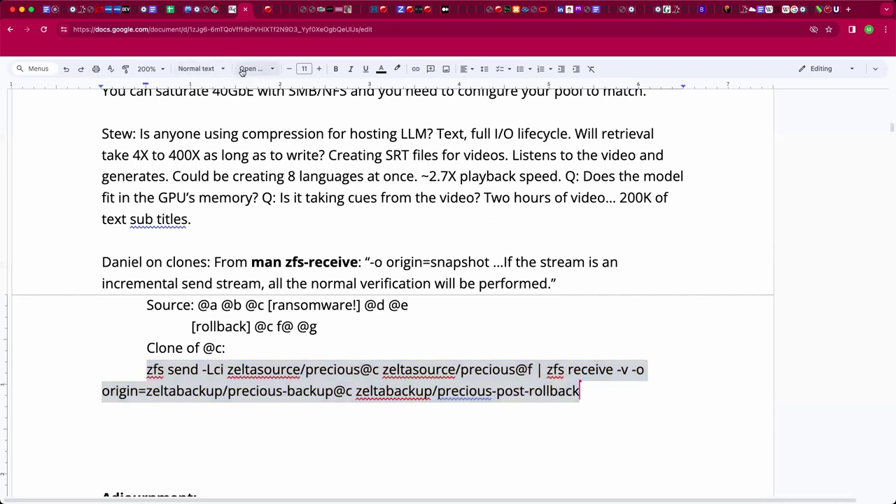
left_click(241, 70)
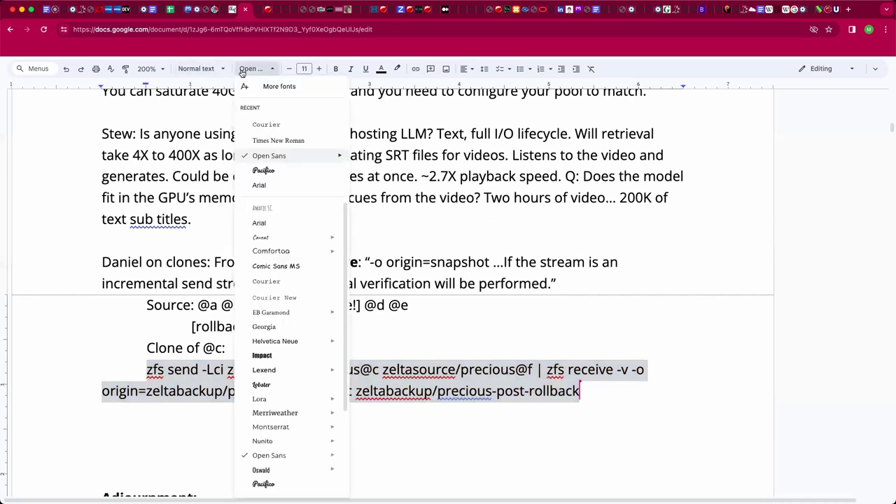
left_click(262, 121)
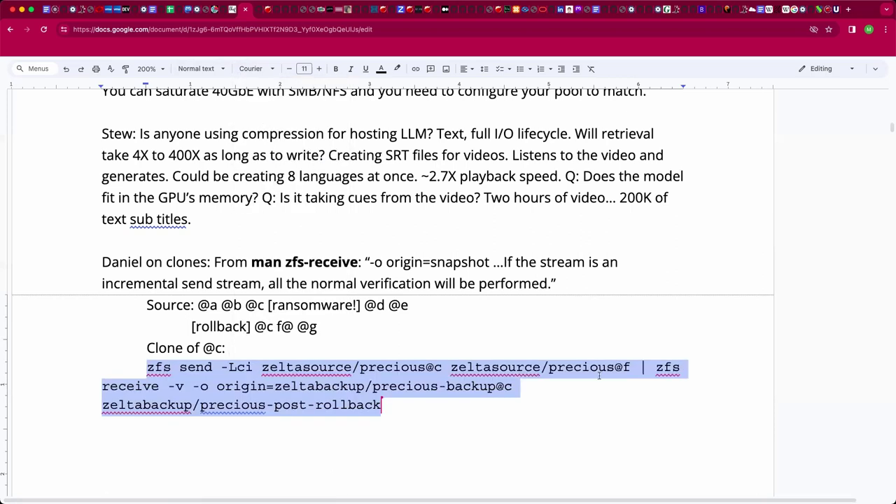
- Color the "-o" option in the zfs receive command red
left_click(200, 387)
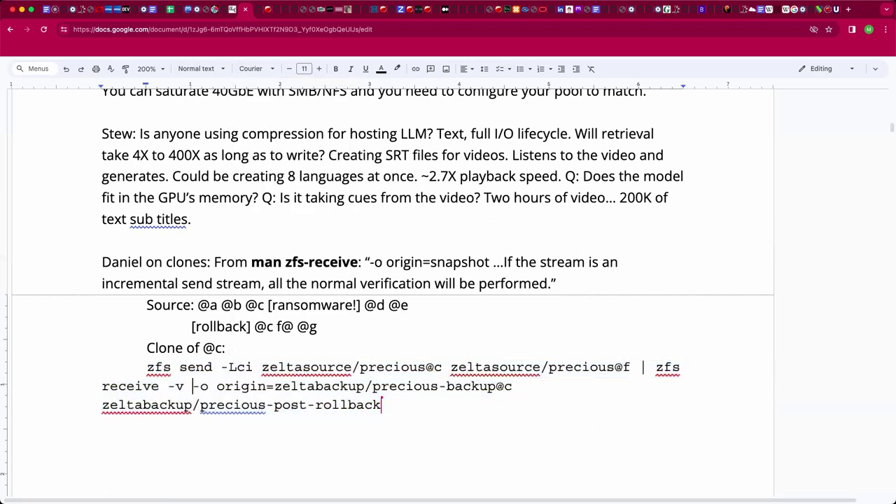
left_click_drag(192, 385, 208, 386)
left_click(381, 70)
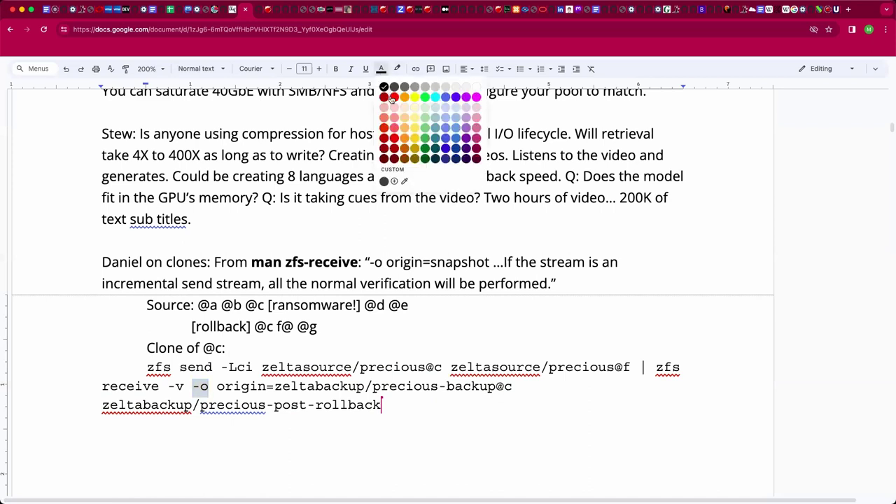
left_click(390, 97)
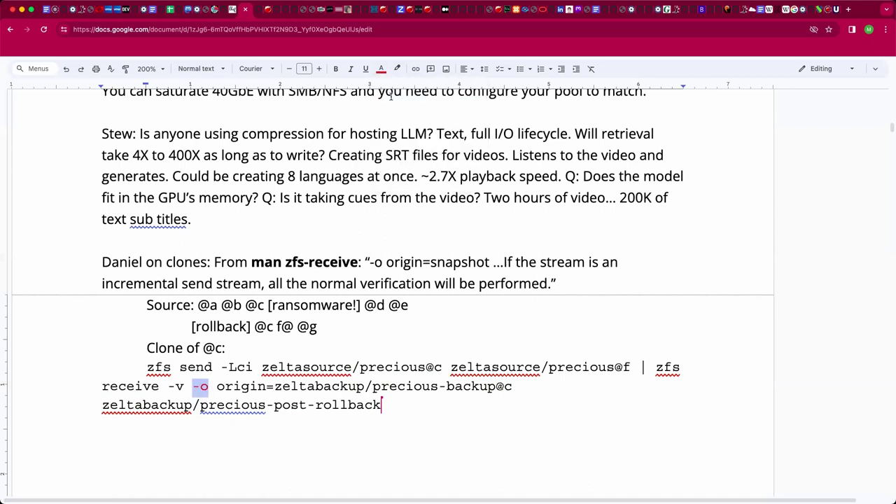
left_click(486, 389)
- Remove the indent in front of the zfs send command
left_click(229, 347)
left_click(147, 367)
key("BackSpace")
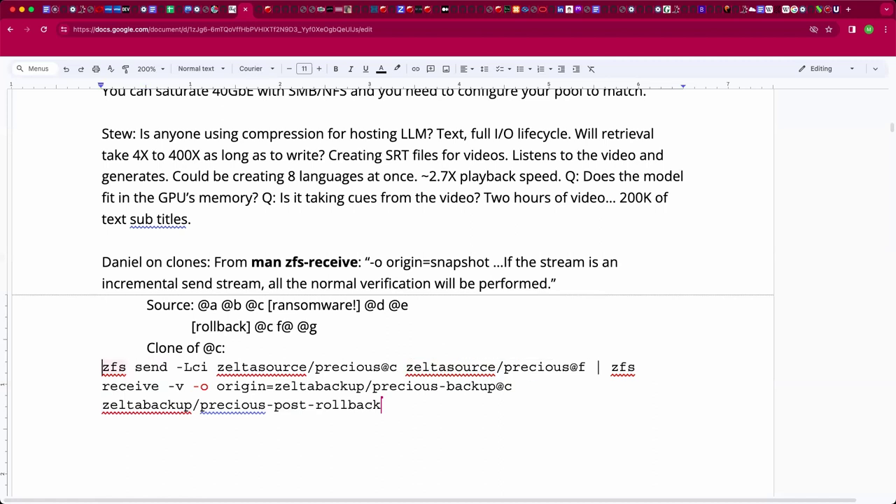
- Below the zfs command, after a blank line, write "Q: Is this documented anywhere? The manual is a bit confusing."
left_click(471, 448)
key("BackSpace")
key("BackSpace")
key("BackSpace")
key("Return")
type("W")
key("BackSpace")
type("Q: Is this documented any")
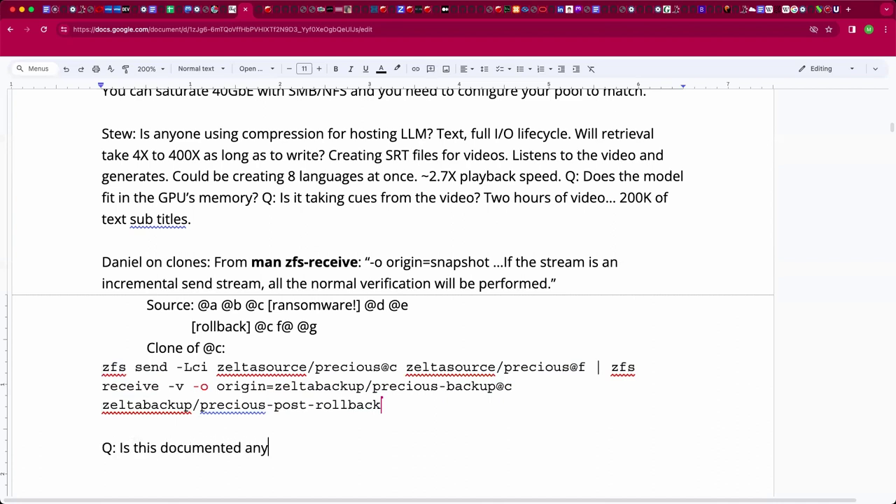
type("where? The manual is ")
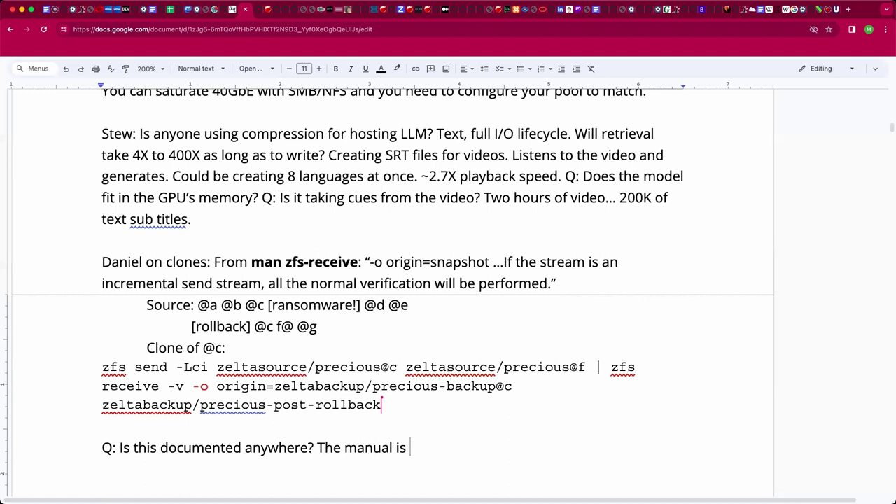
type("a bit confus")
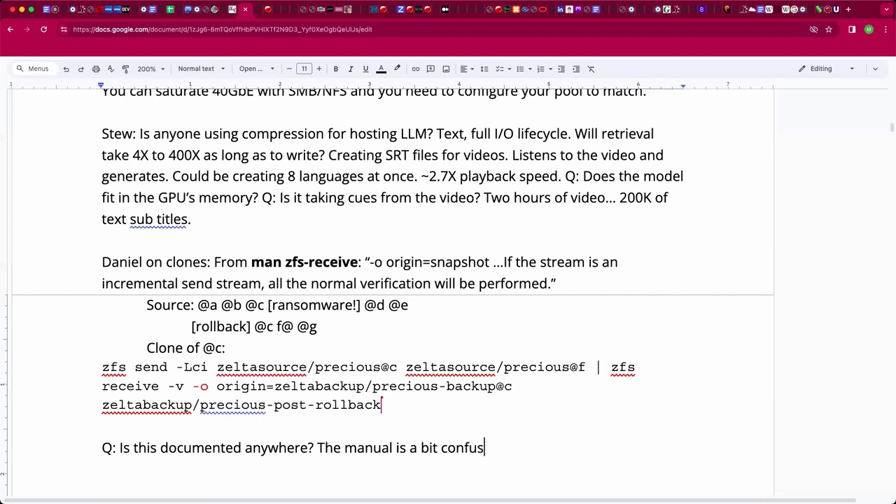
type("ing.")
- Add a new line reading "Replicating a ransomware event with clones can mess up your replica."
key("Return")
type("Replicating a ")
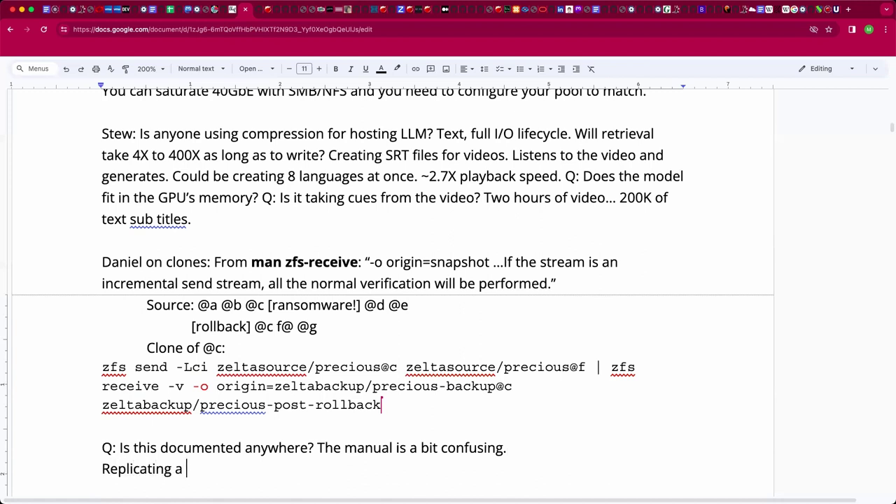
type("ransomware e")
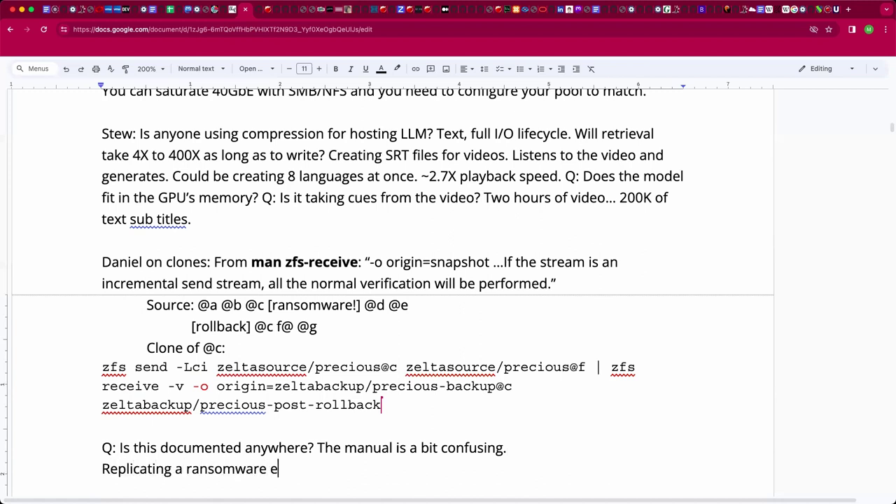
type("vent with clones can ")
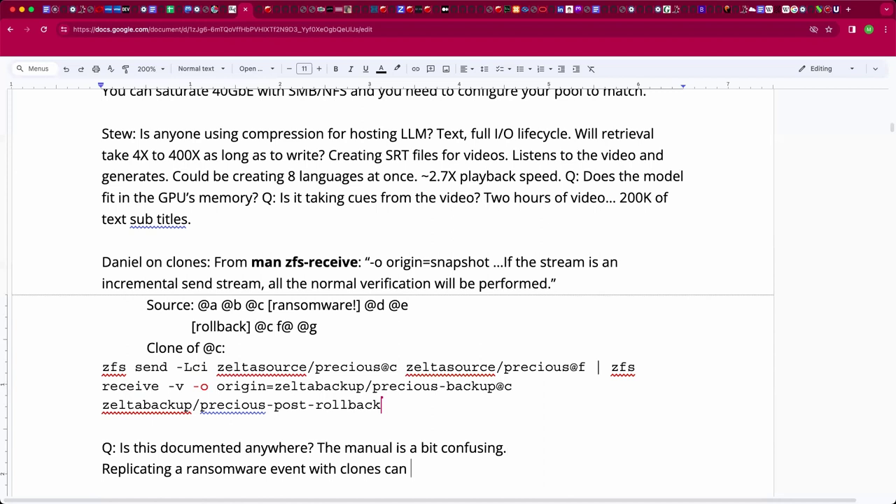
type("mess up your replic")
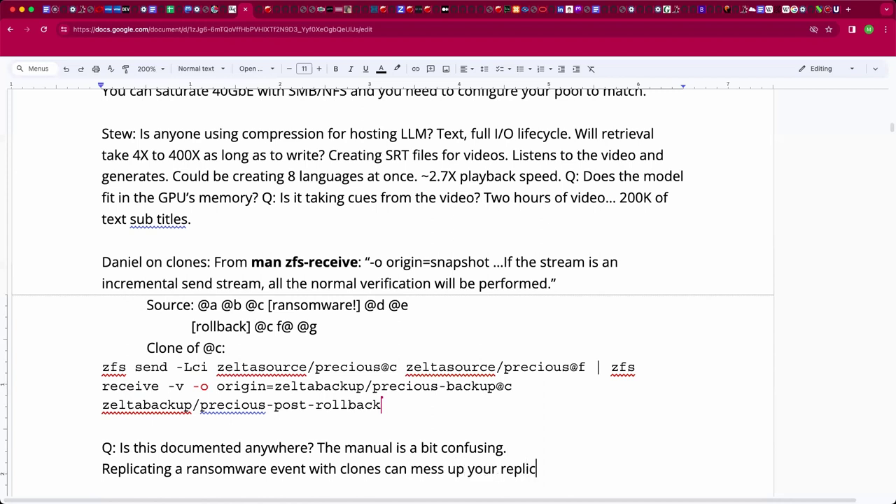
type("a.")
- Below the replica note, add the line "Can break your snapshots up by years using this technique."
scroll(393, 280, "down", 2)
scroll(393, 279, "down", 1)
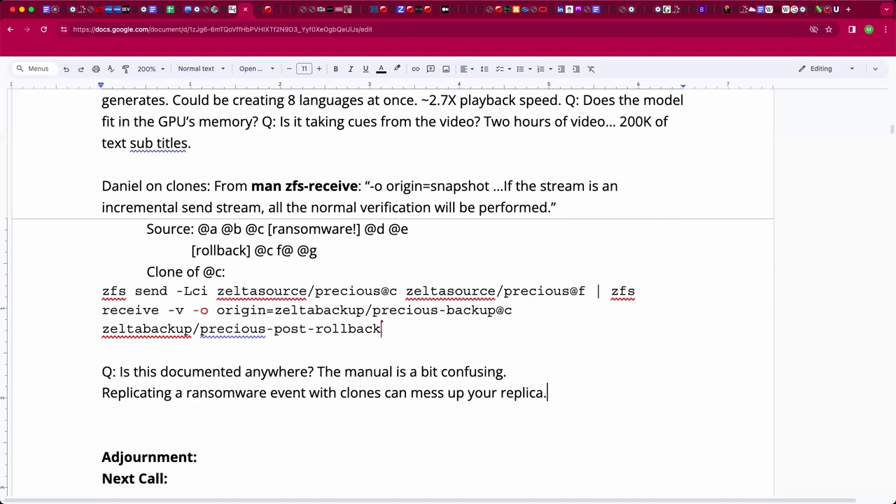
key("Return")
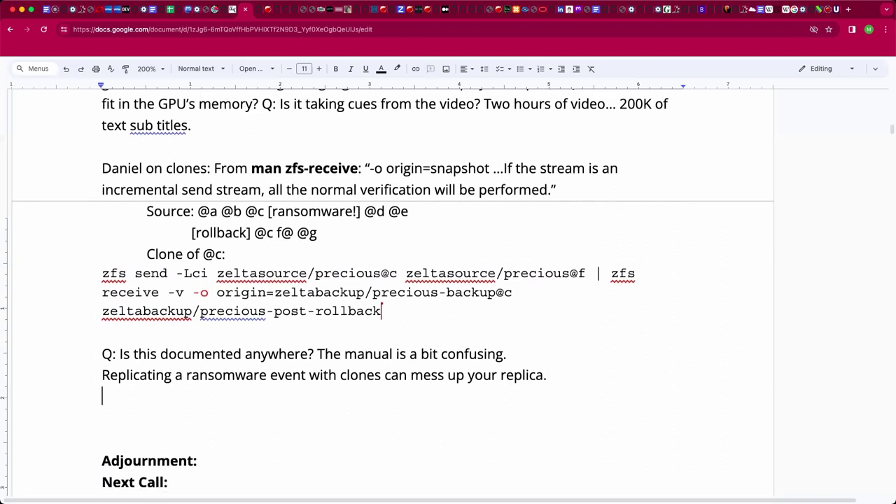
scroll(393, 288, "down", 1)
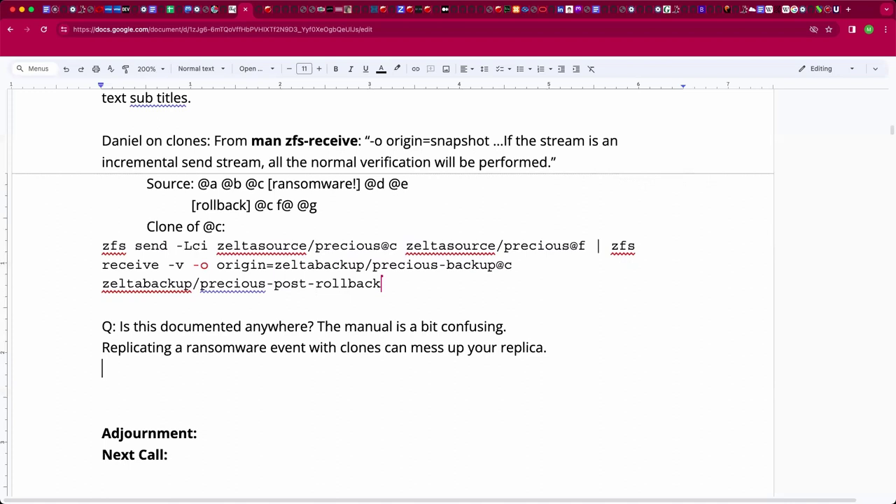
type("Can brea")
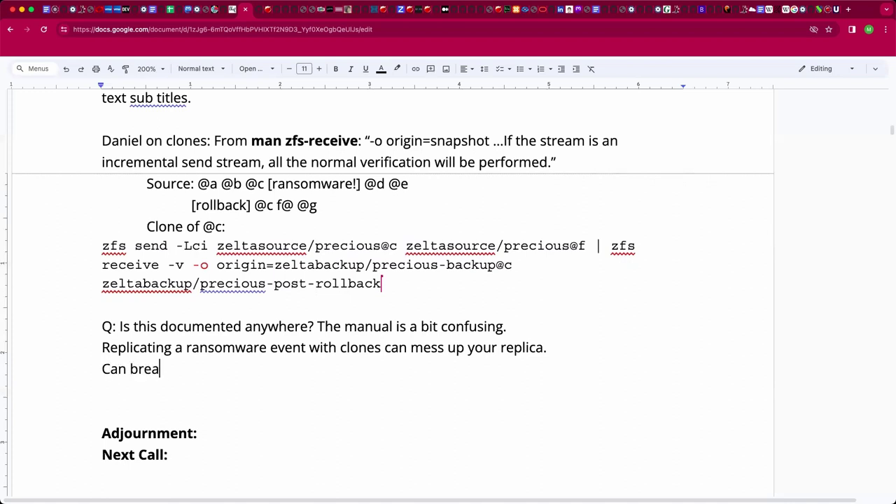
type("k your snap")
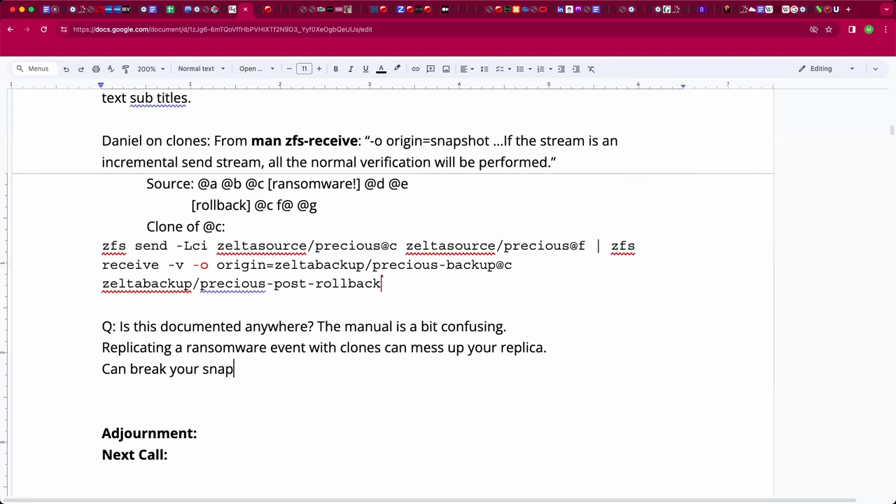
type("shots up yo")
key("BackSpace")
key("BackSpace")
type("by years ")
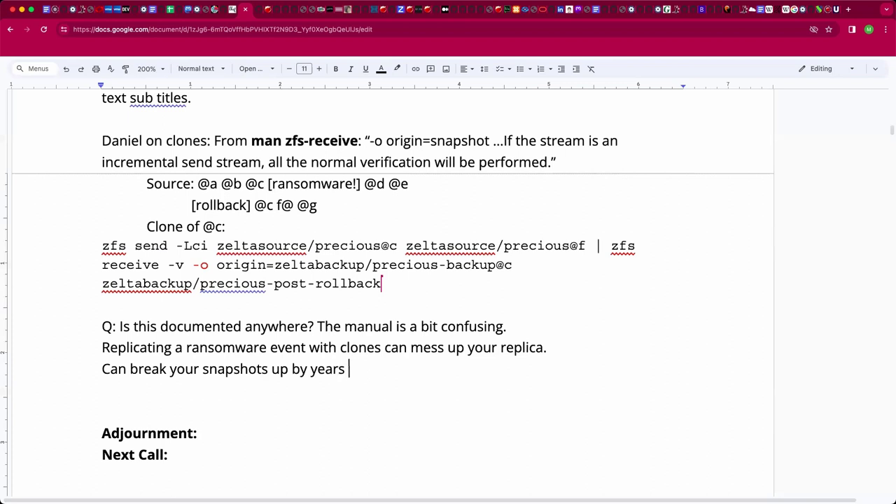
type("using this tec")
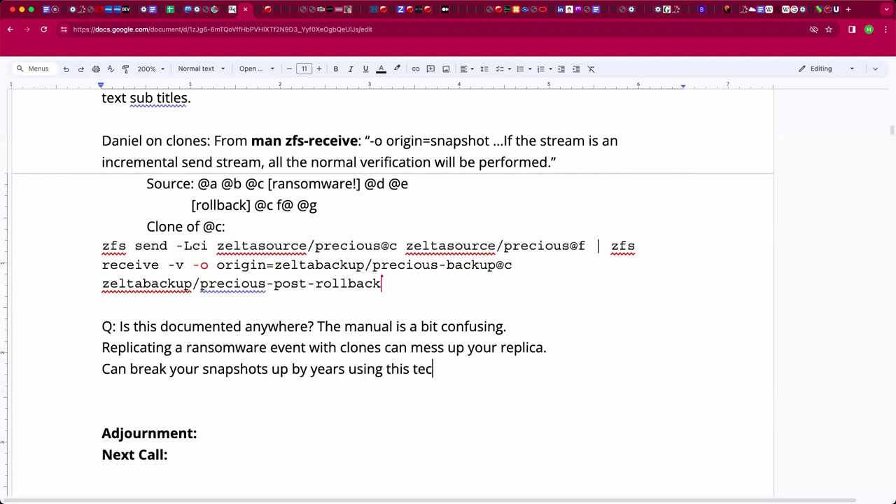
type("hnique.")
- Add a new line reading "-o must be on the local with matching GIDs."
key("Return")
type("-o mu")
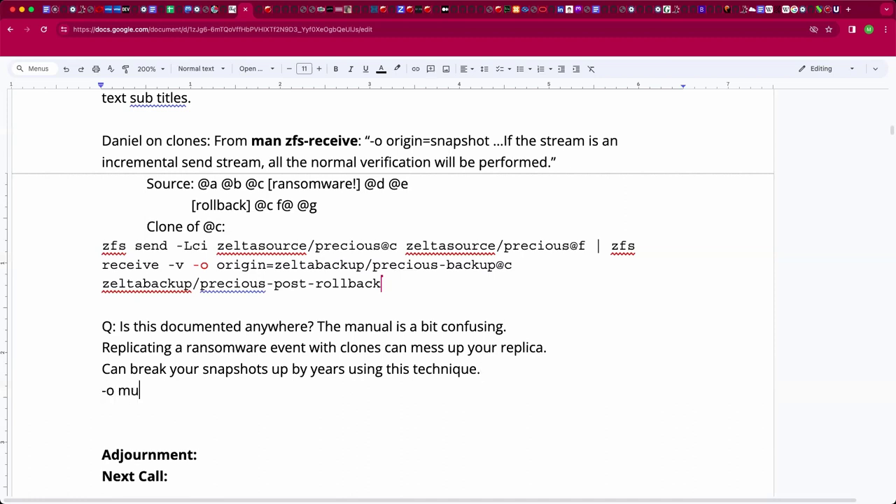
type("st be on the local w")
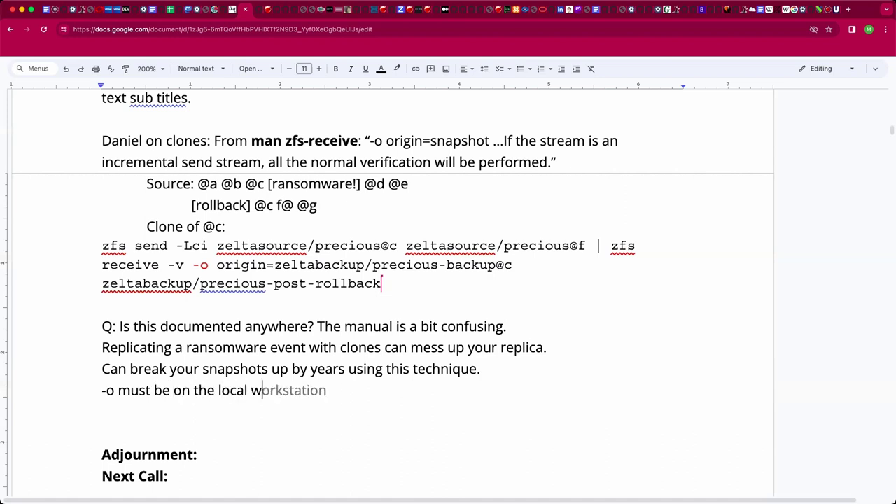
type("ith matching ")
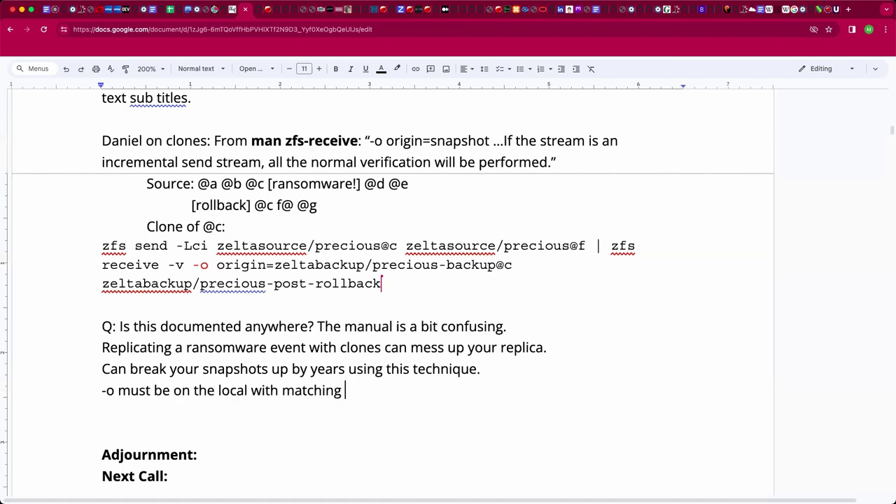
type("GIDs.")
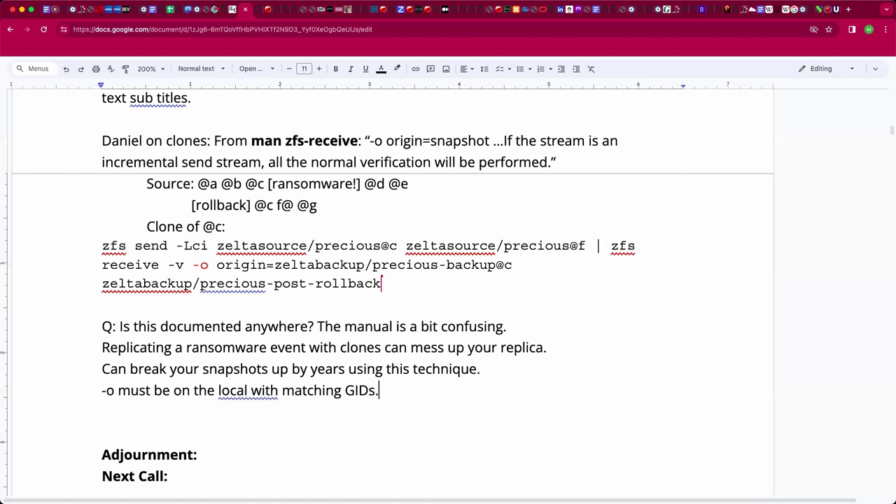
- Add another attendee's first name and last initial at the end of the 2024-02-21 call's Attendees line
scroll(515, 335, "up", 5)
scroll(513, 331, "up", 10)
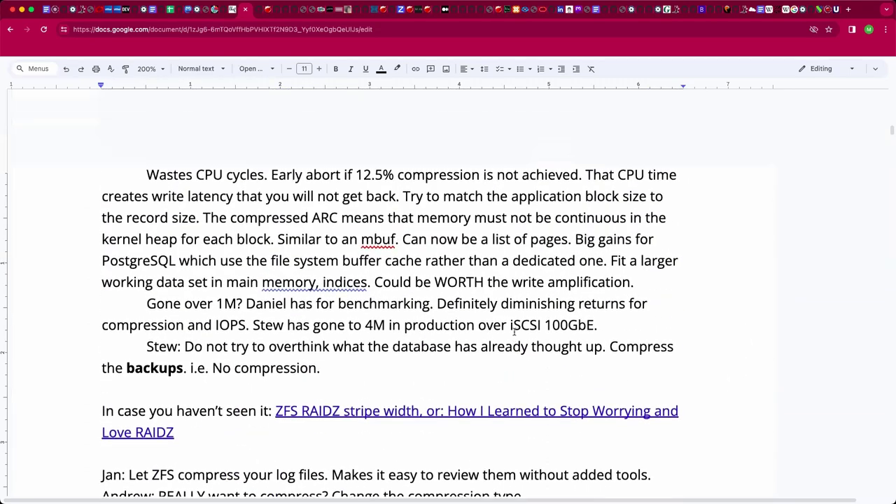
scroll(514, 332, "up", 3)
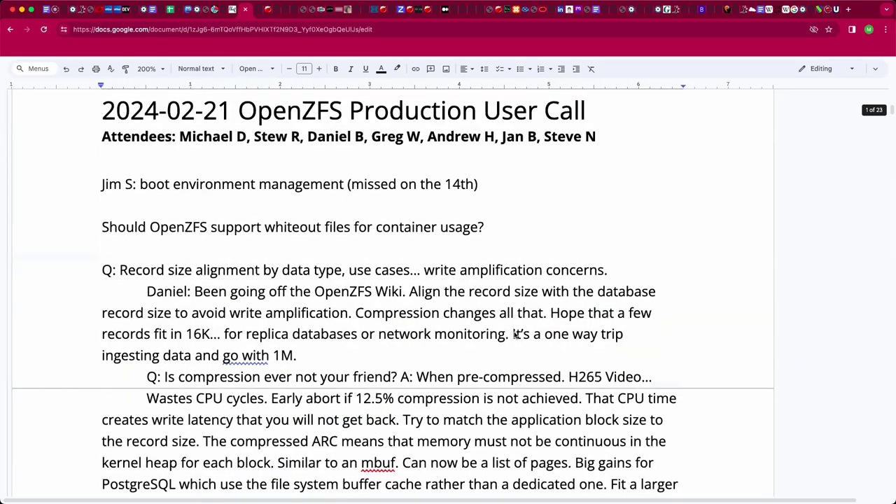
left_click(596, 202)
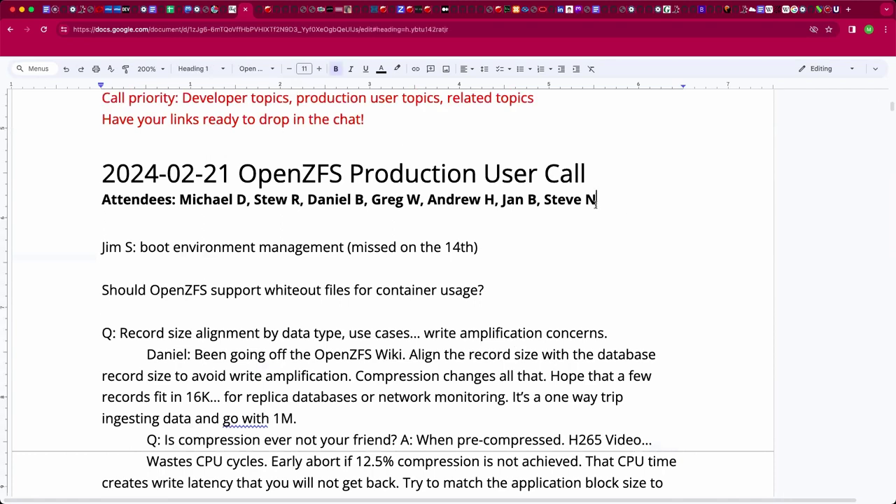
type(", Dan L")
- Remove the stray indent below the "matching GIDs" line and insert extra blank lines before the Adjournment heading
scroll(393, 293, "down", 12)
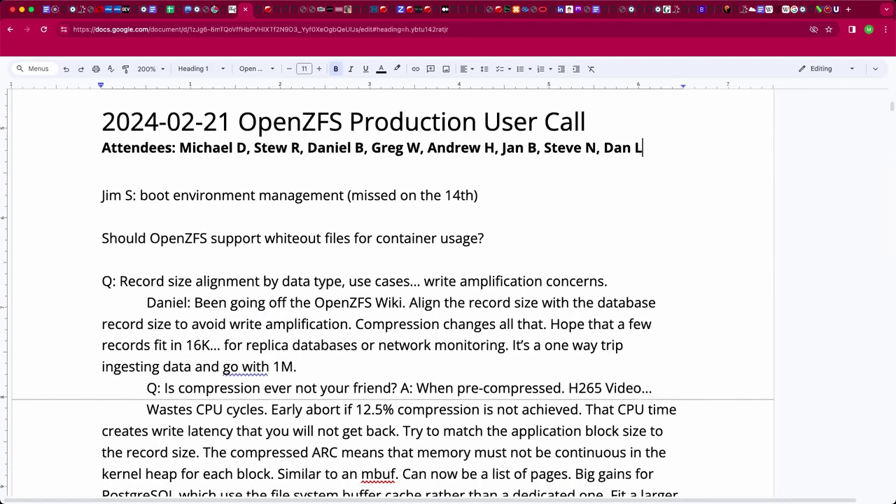
scroll(380, 376, "down", 2)
scroll(597, 205, "down", 2)
scroll(596, 205, "down", 2)
scroll(596, 205, "up", 2)
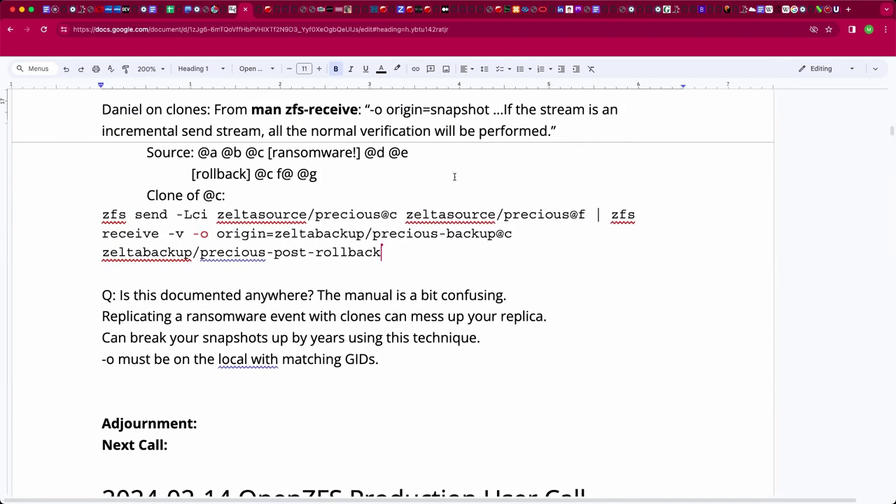
double_click(322, 376)
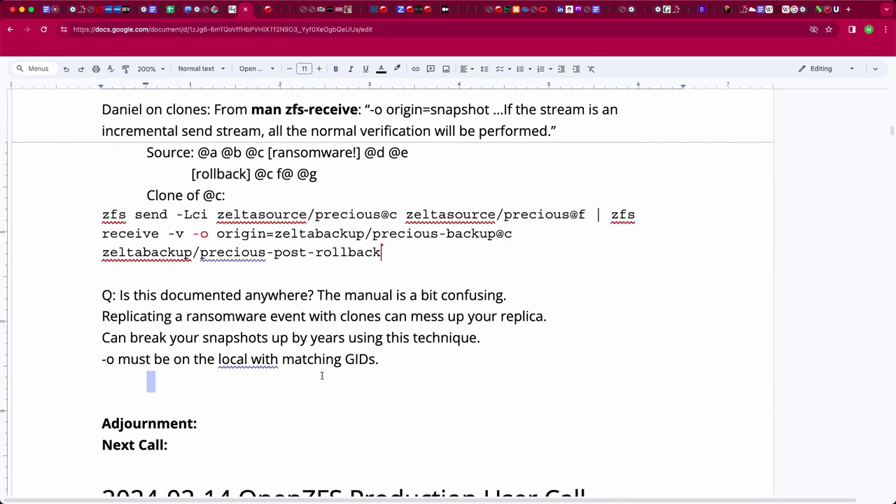
key("BackSpace")
key("BackSpace")
key("Return")
key("Return")
key("Return")
key("Return")
- Append "Zelta supports this." to the line about matching GIDs
key("Up")
key("Up")
key("Up")
key("Up")
key("Left")
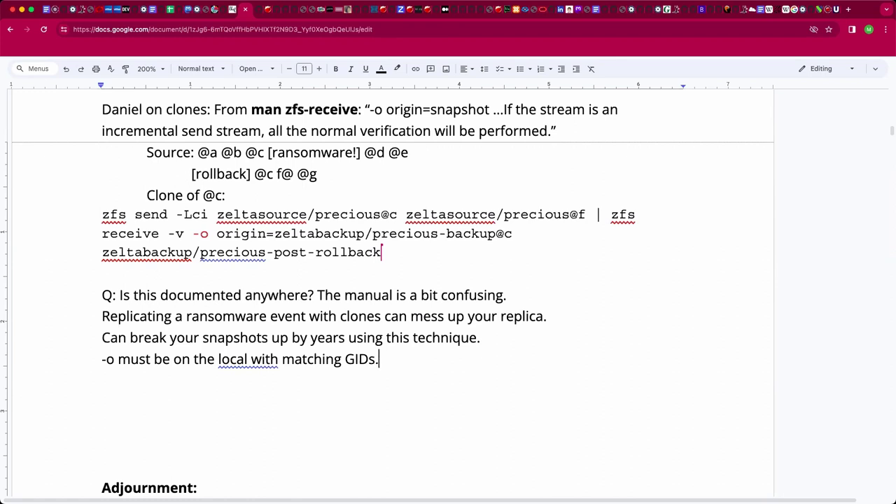
type("Zelta supports this.")
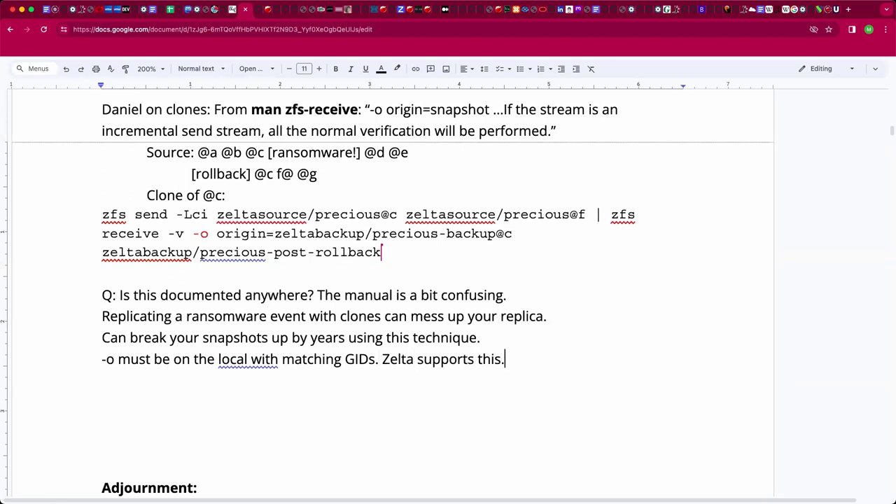
- Add an indented line with the speaker's name and "Same as creating a clone on the backup target and sending?", and start another indented line
key("Return")
key("Return")
key("BackSpace")
key("Tab")
type("Jan")
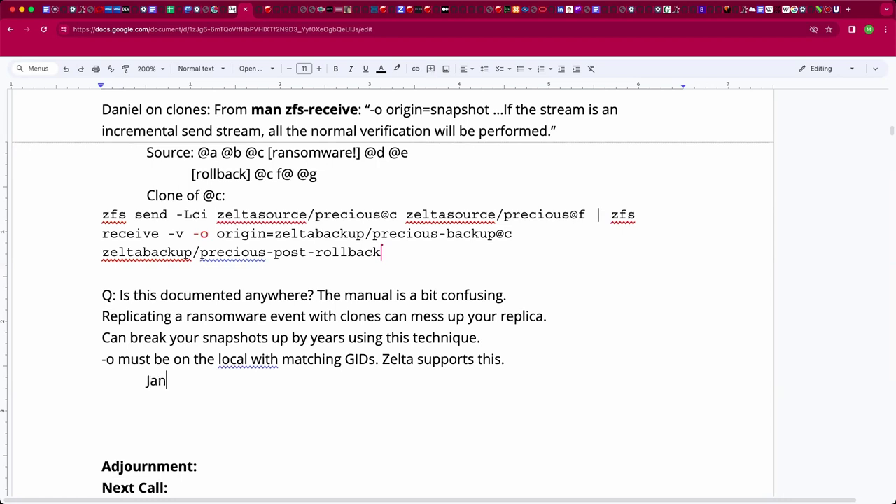
type(": Same as c")
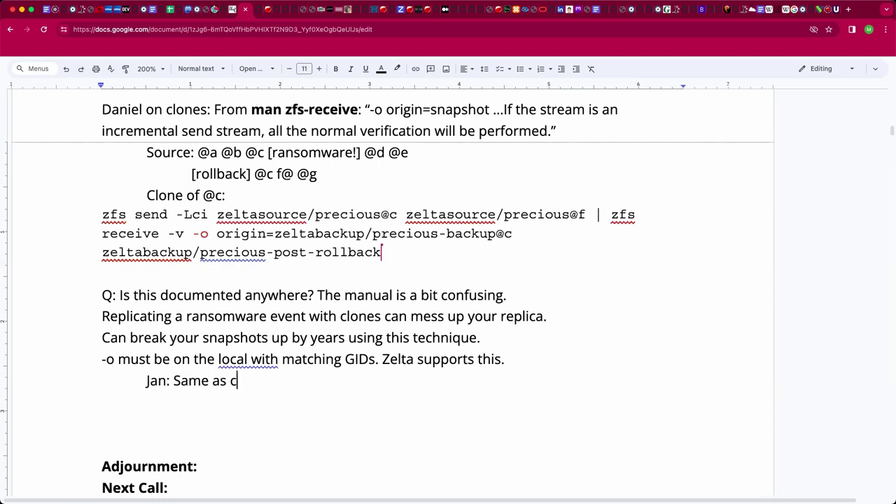
type("reating a clone")
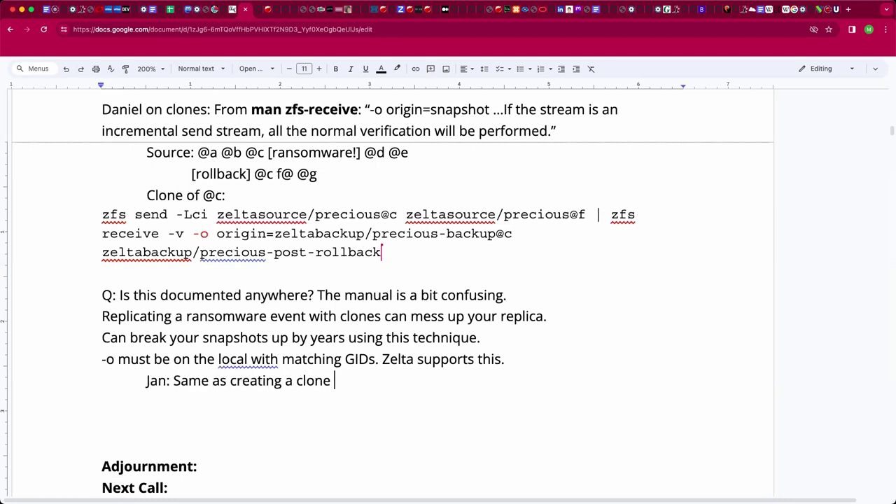
type(". On the ba")
key("BackSpace")
key("BackSpace")
key("BackSpace")
key("BackSpace")
key("BackSpace")
key("BackSpace")
key("BackSpace")
key("BackSpace")
key("BackSpace")
key("BackSpace")
type("on the ba")
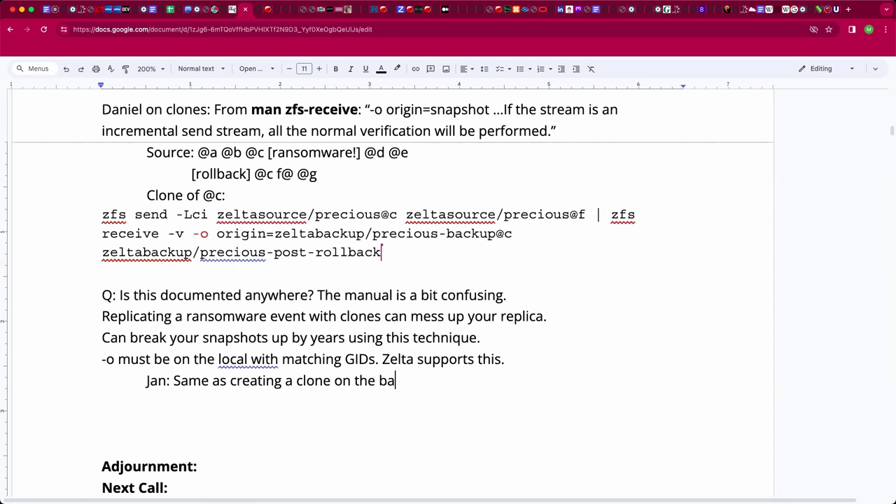
type("ckup target adn")
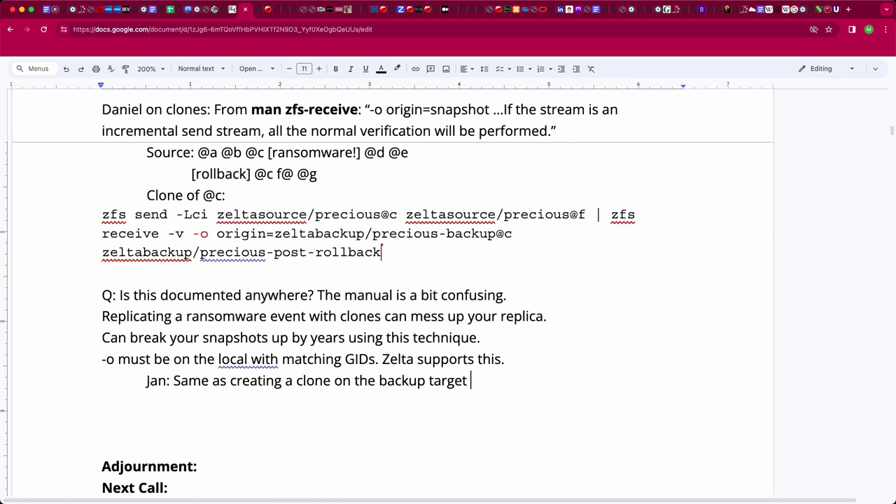
key("BackSpace")
key("BackSpace")
type("nd sending?")
key("Return")
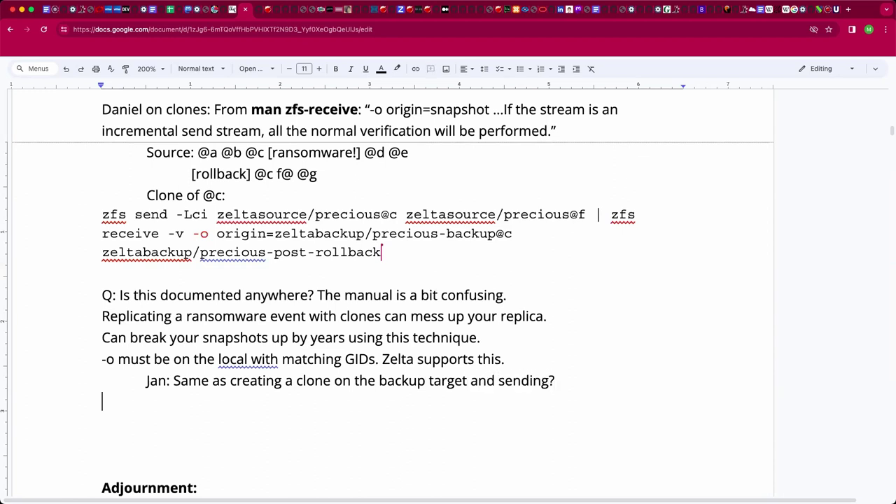
key("Tab")
type("Would need se")
key("BackSpace")
key("BackSpace")
key("BackSpace")
key("BackSpace")
key("BackSpace")
key("BackSpace")
key("BackSpace")
key("BackSpace")
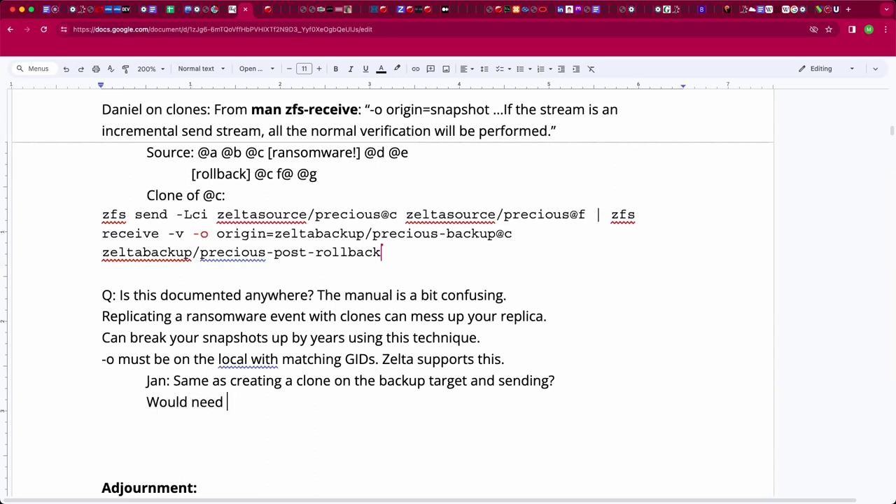
key("BackSpace")
key("BackSpace")
key("BackSpace")
key("BackSpace")
key("BackSpace")
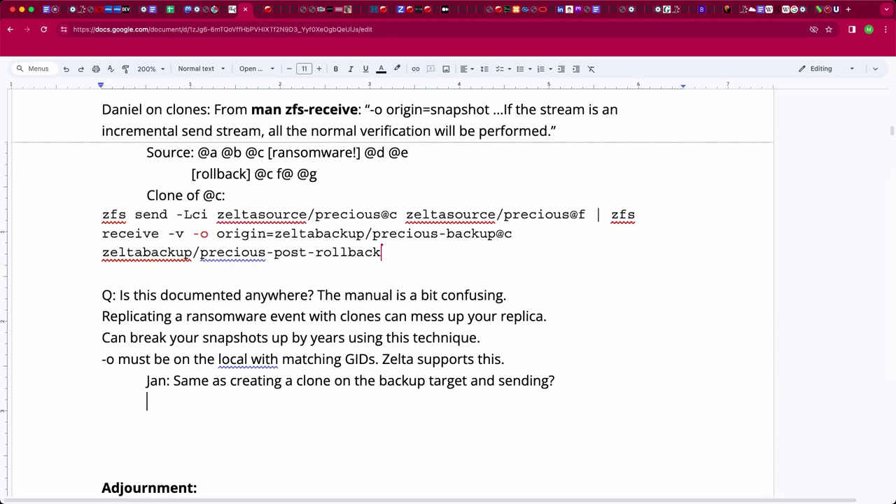
- Write "A clone is not a snapshot. Cannot attache future snapshots to it." on the indented line below the speaker's question
type("A clone is not a snpa")
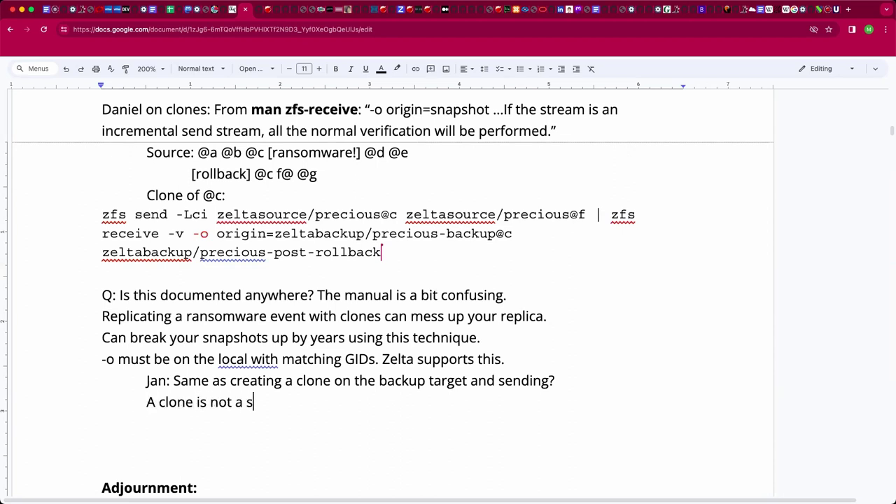
key("BackSpace")
key("BackSpace")
type("snap")
key("BackSpace")
key("BackSpace")
type("apshot. Cannot a")
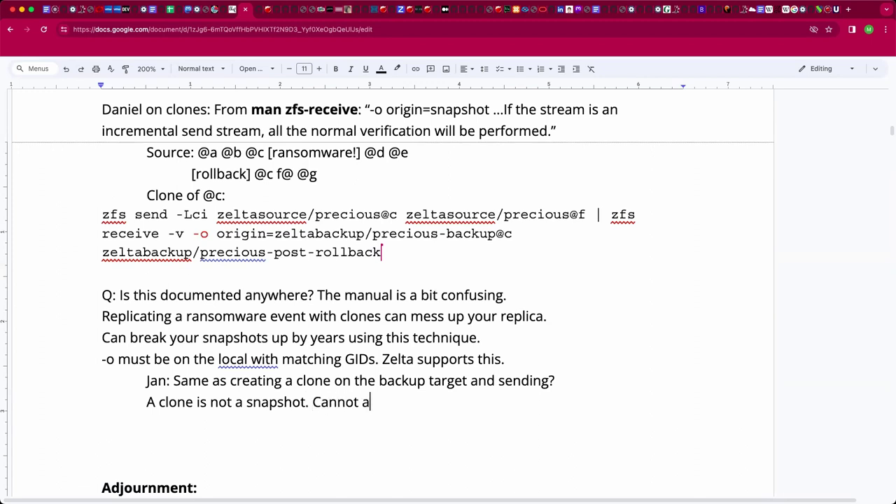
type("ttache future ")
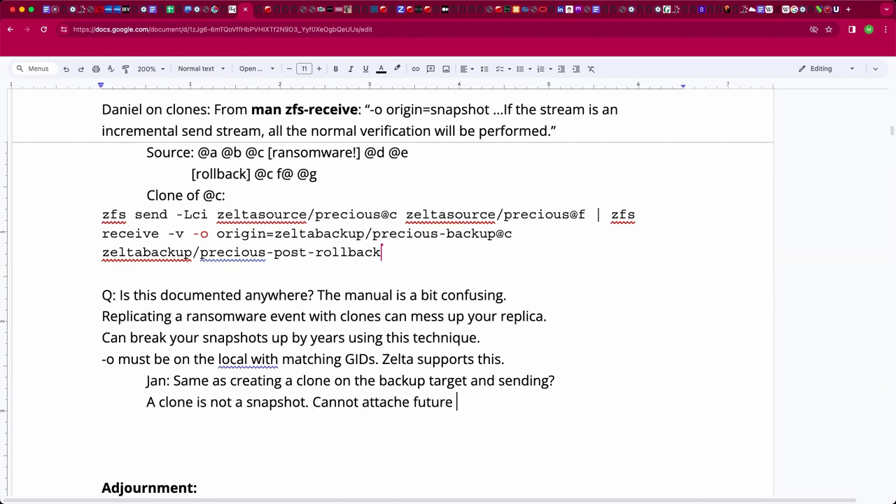
type("snapshots ")
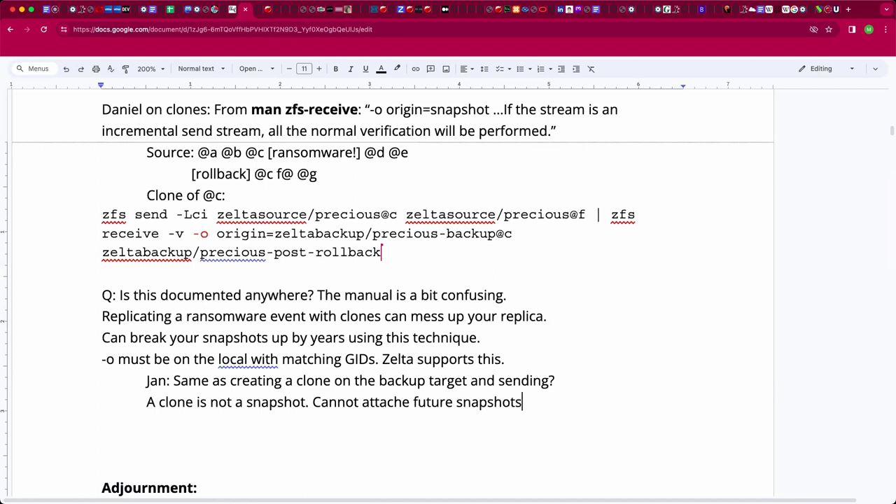
type("to it.")
- Add the indented line "Need at least two snapshots to make it happen. One for the clone and one to make it happen. Q: Can bookmarks be used?"
key("Return")
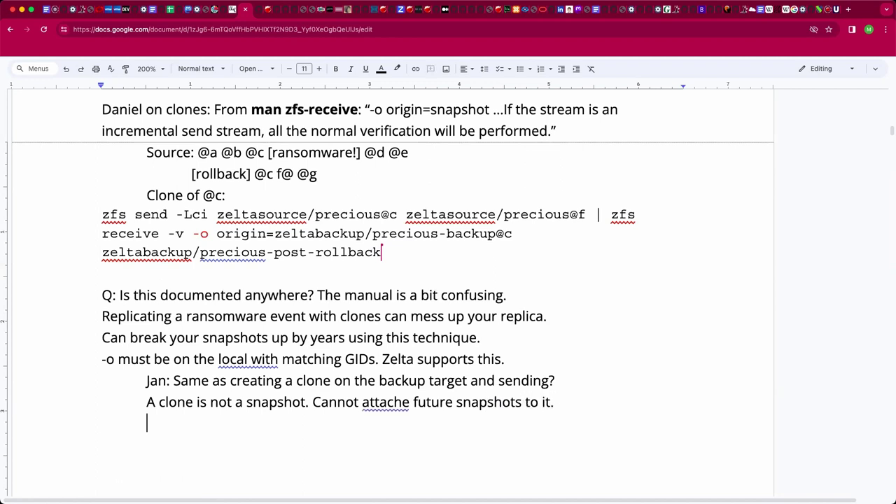
type("Need at lea")
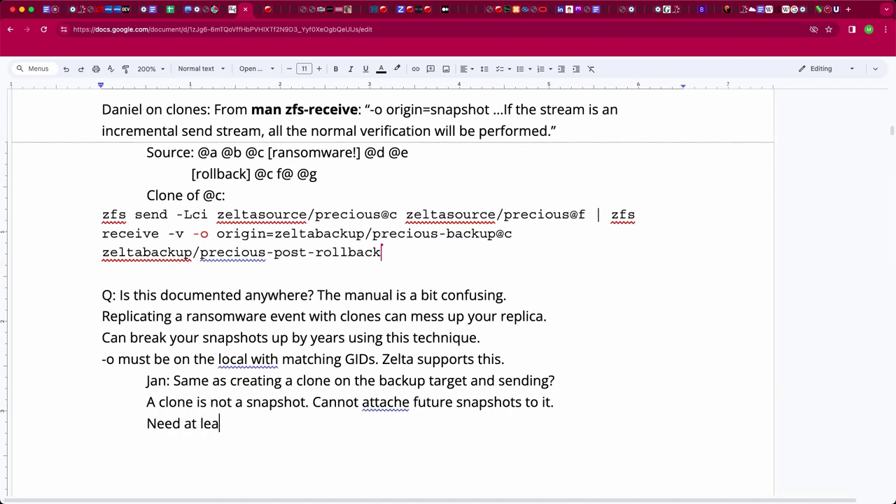
type("st two snapshots to make it happen. One fror the clone and one t")
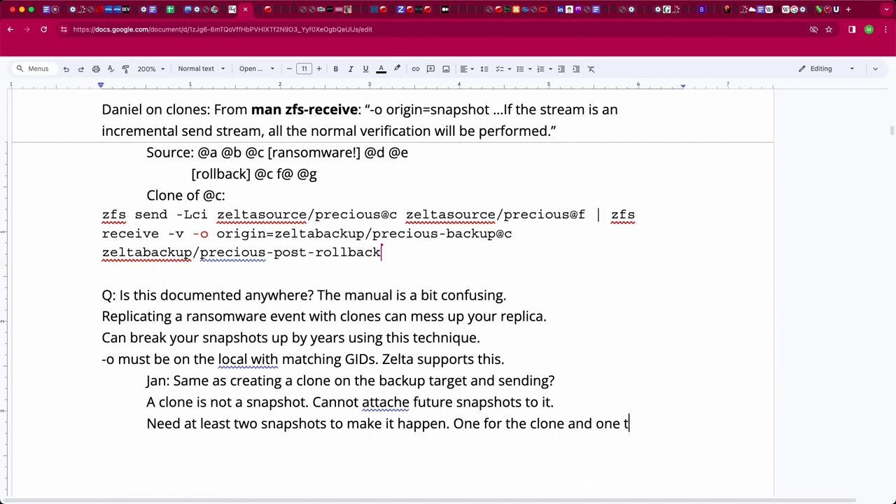
type("o make it ha")
type("pen")
key("BackSpace")
key("BackSpace")
type("pen>")
key("BackSpace")
type(". Q: Can bookmarks be used?")
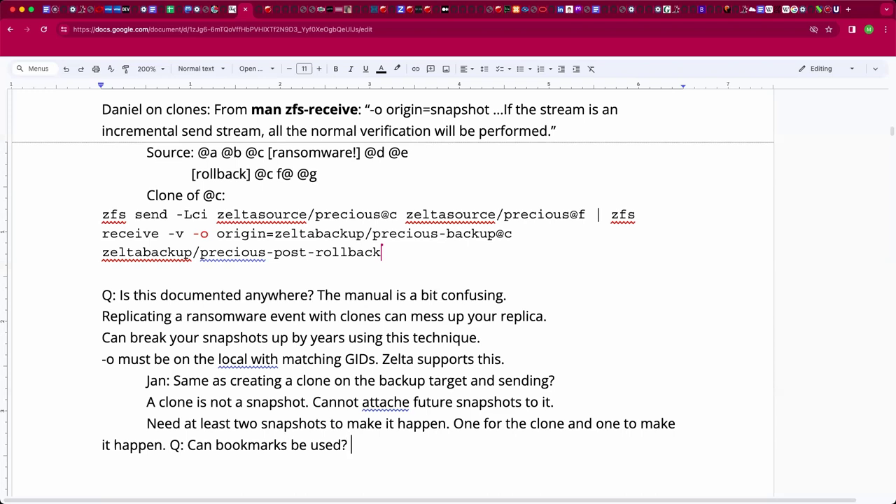
- After the bookmarks question, add the respondent's name and "The docs do not mention bookmarks.", and start a new line
type("And")
key("BackSpace")
type("ndrew: The ")
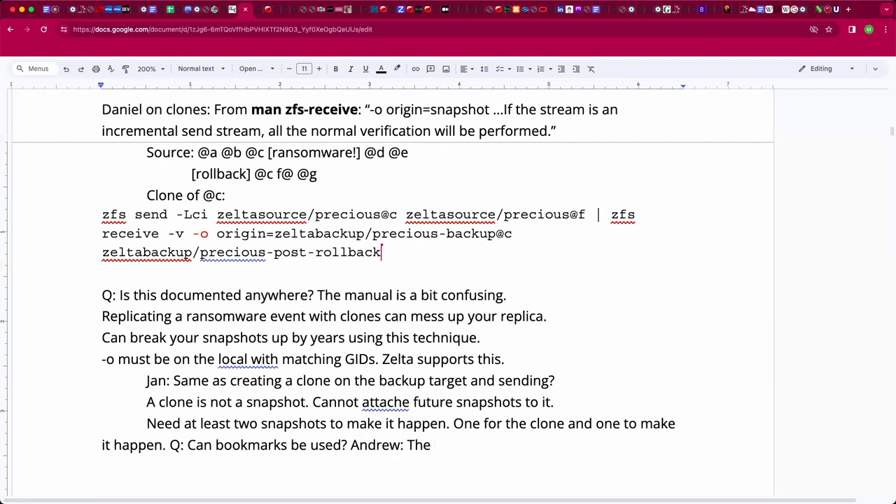
type("docs doe")
key("BackSpace")
type("not mention ch")
type("ec")
key("BackSpace")
key("BackSpace")
key("BackSpace")
key("BackSpace")
type("bookmarks.")
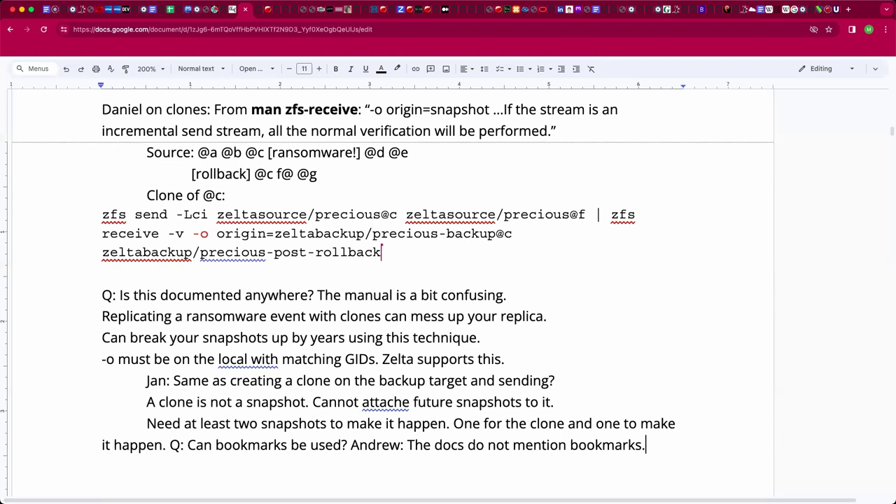
key("Return")
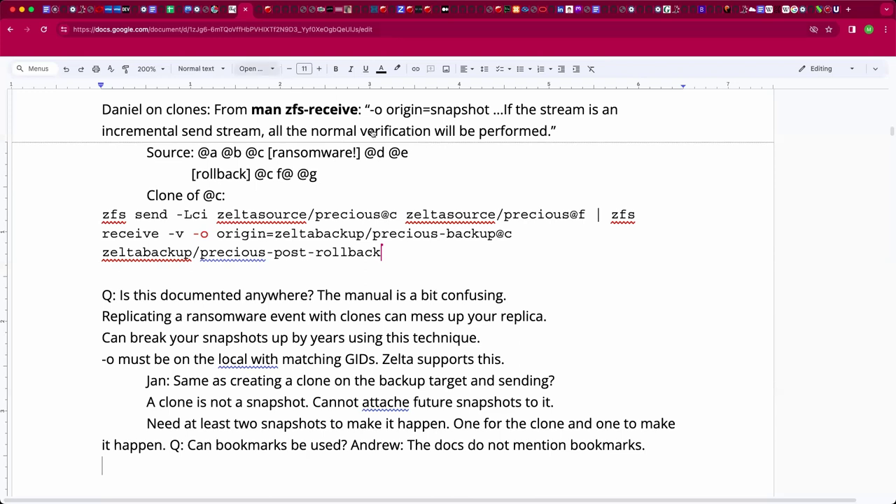
left_click_drag(371, 109, 574, 125)
left_click(538, 130)
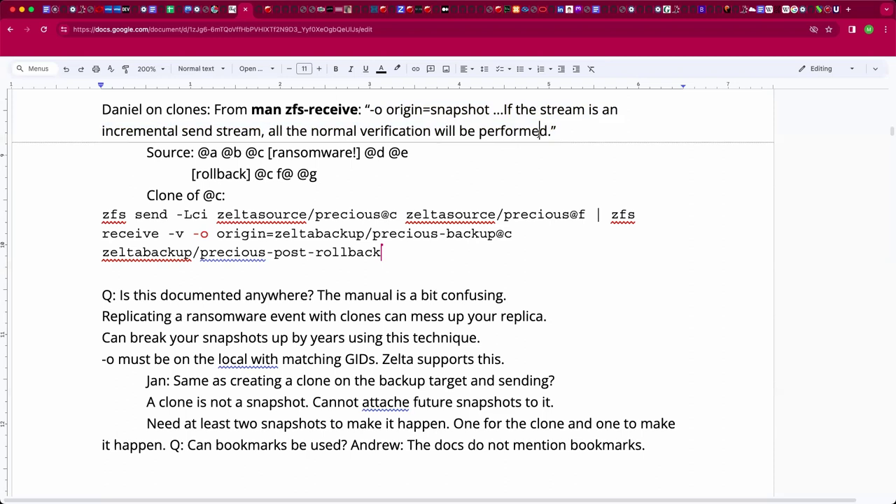
- Add the indented line "Maybe give an example in the manual to make this clear?" and start an unindented line below it
double_click(221, 461)
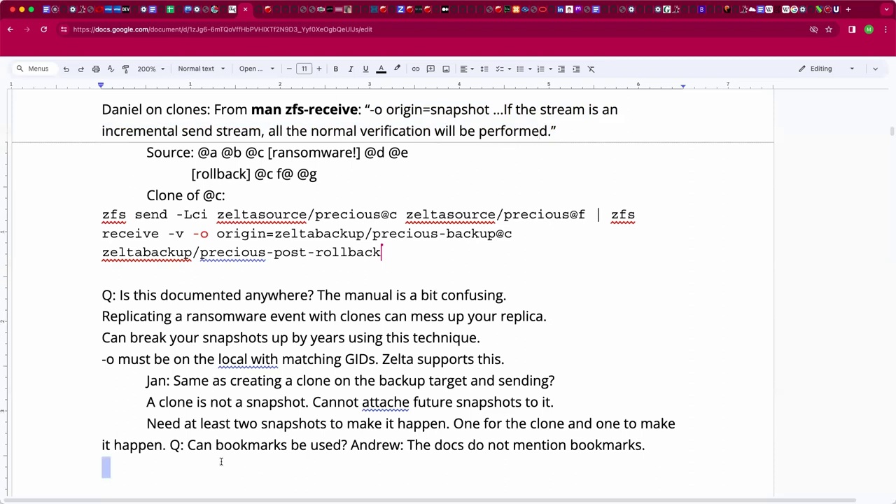
key("Tab")
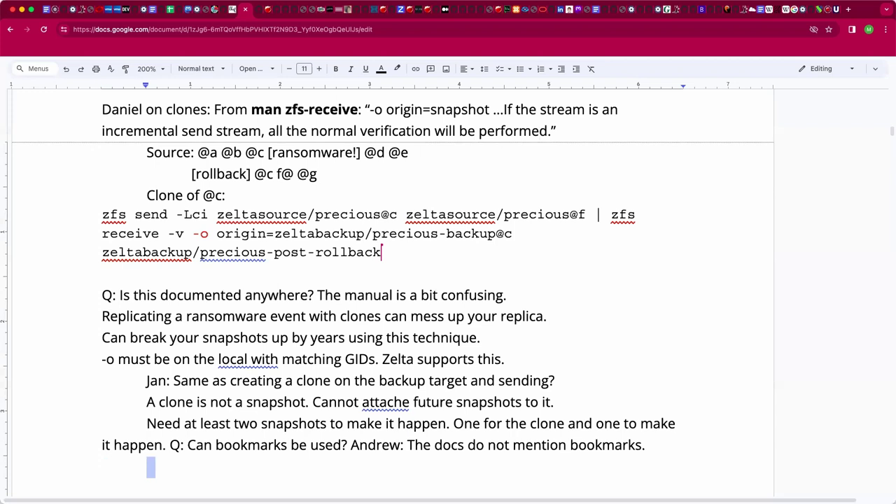
type("Q")
key("BackSpace")
type("Maybe give an e")
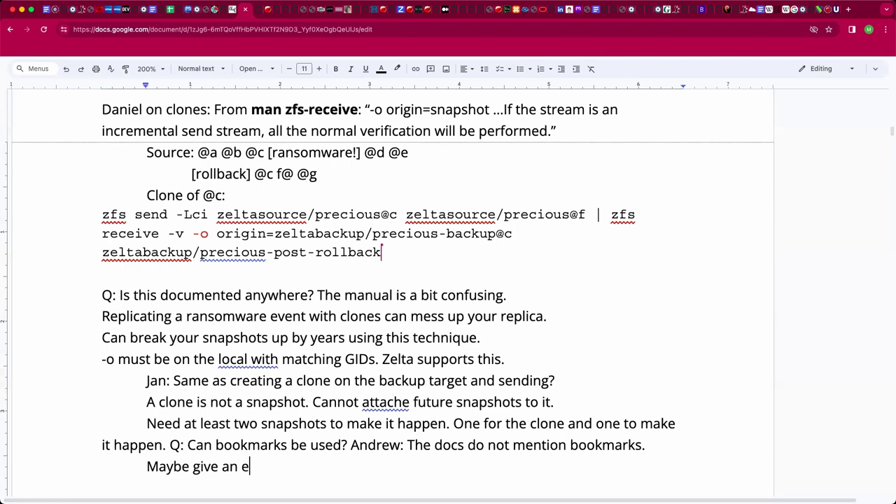
type("xample in teh")
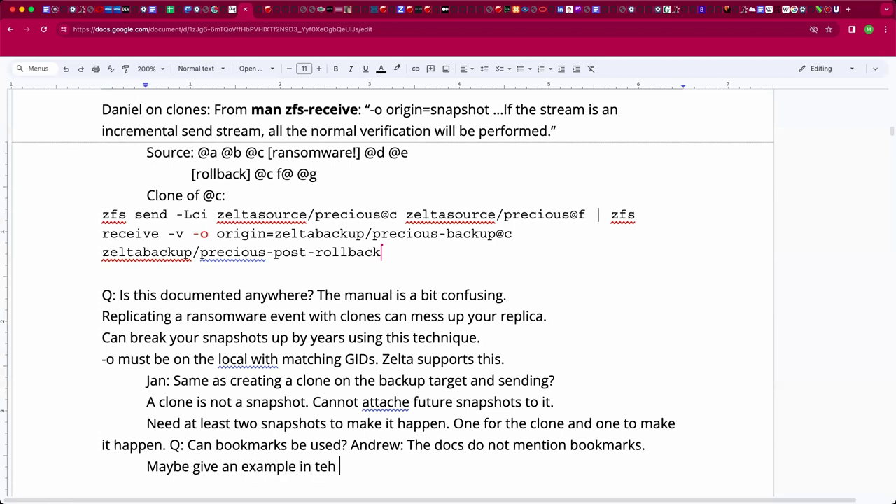
key("BackSpace")
key("BackSpace")
type("he manual")
key("BackSpace")
key("BackSpace")
type("al to make this clear?")
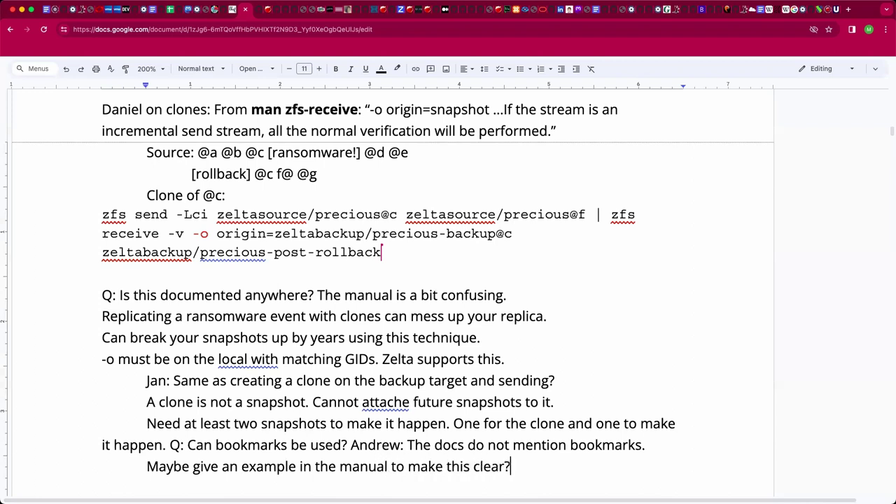
key("Return")
key("BackSpace")
- Review the notes from the video subtitles paragraph through the clone replication section to the adjournment heading
scroll(391, 293, "down", 2)
scroll(392, 292, "down", 1)
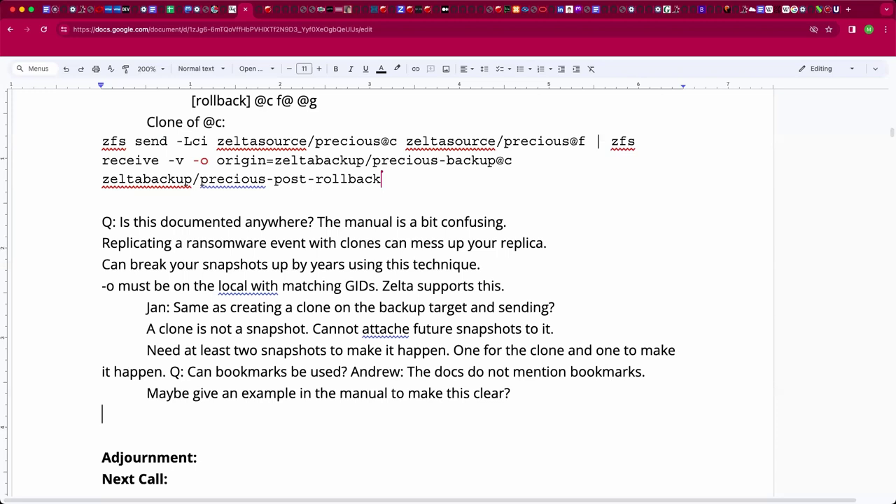
scroll(221, 461, "up", 1)
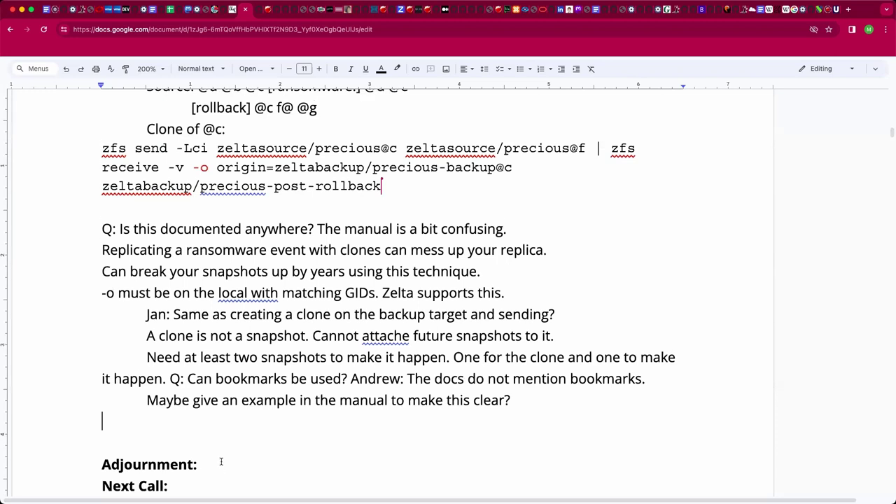
scroll(222, 461, "down", 1)
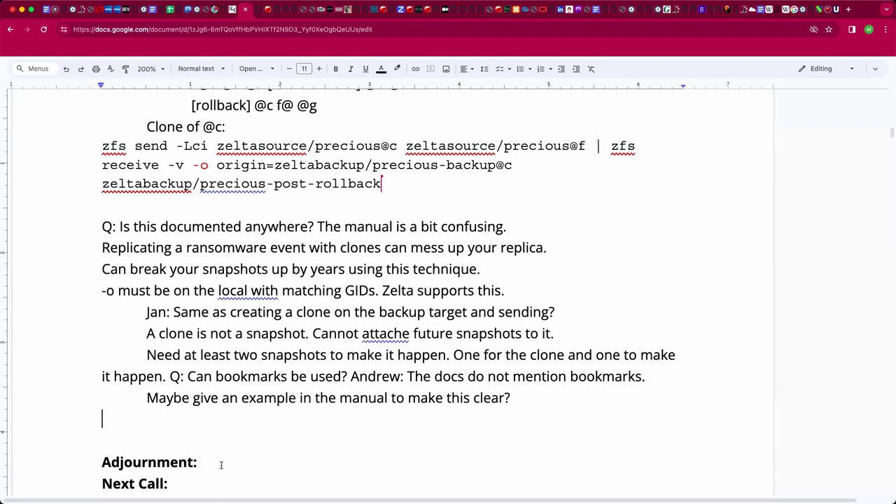
scroll(220, 465, "up", 4)
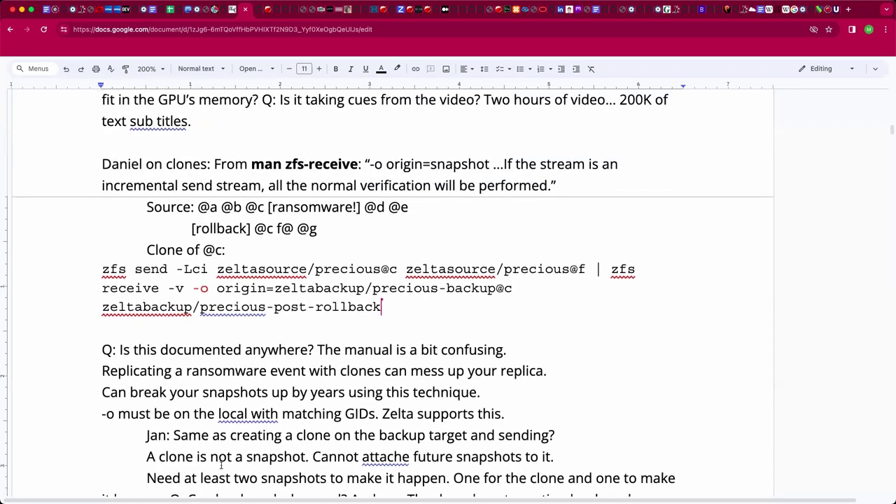
scroll(263, 399, "up", 1)
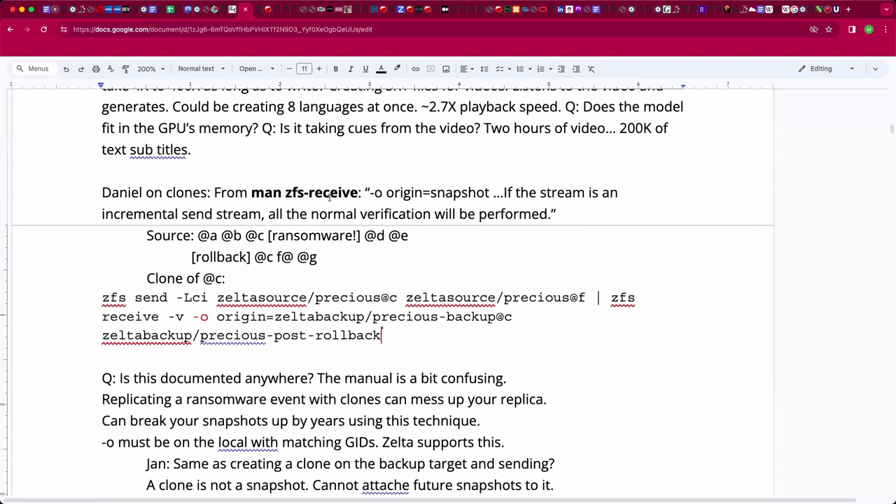
scroll(329, 198, "up", 1)
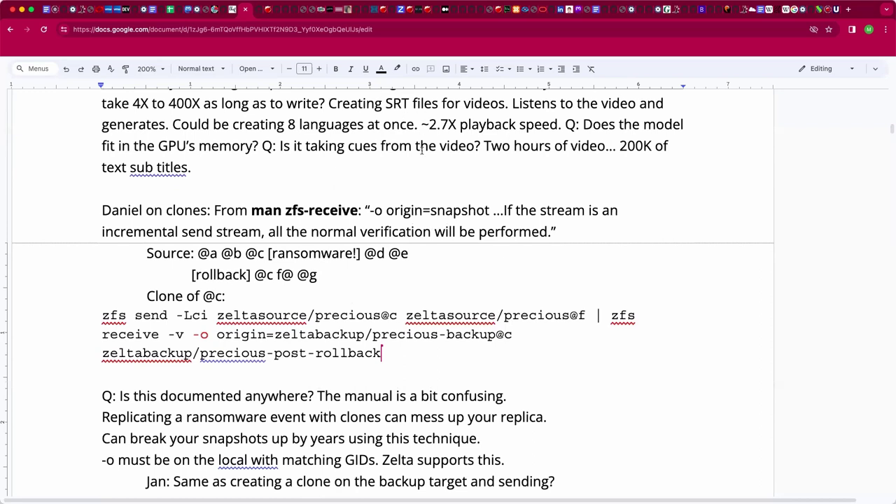
left_click_drag(421, 124, 422, 168)
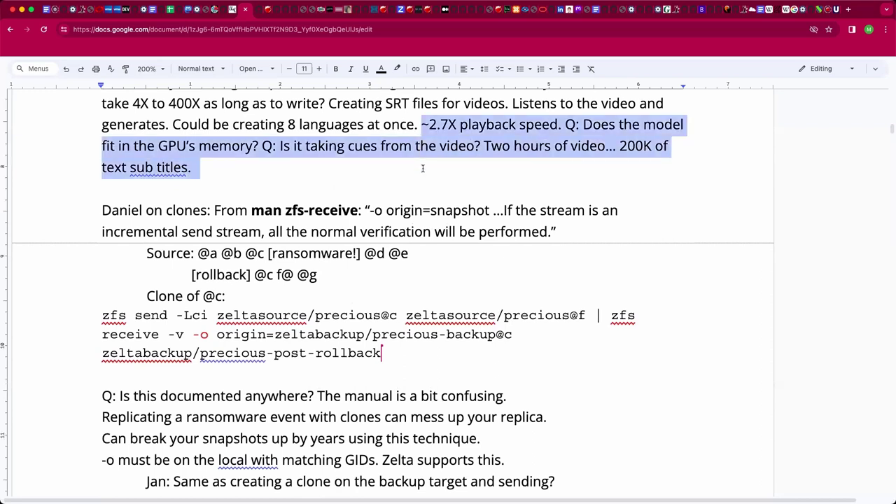
left_click(422, 168)
scroll(422, 171, "down", 5)
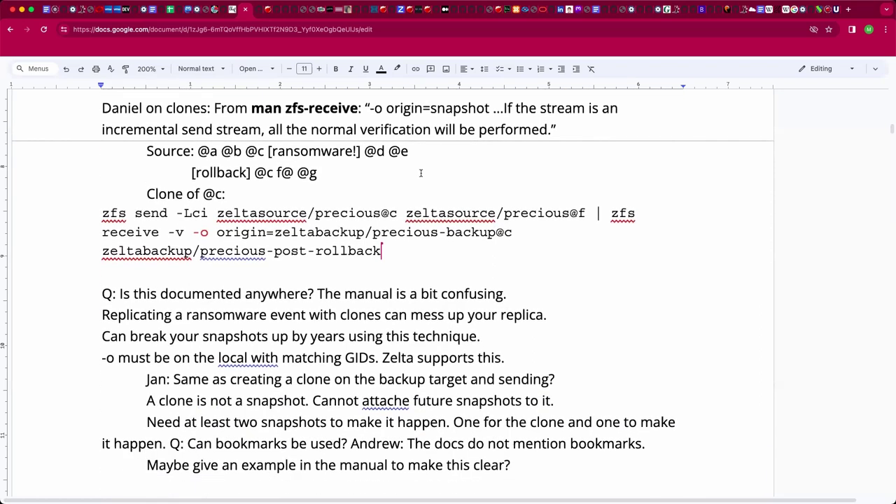
scroll(419, 172, "up", 2)
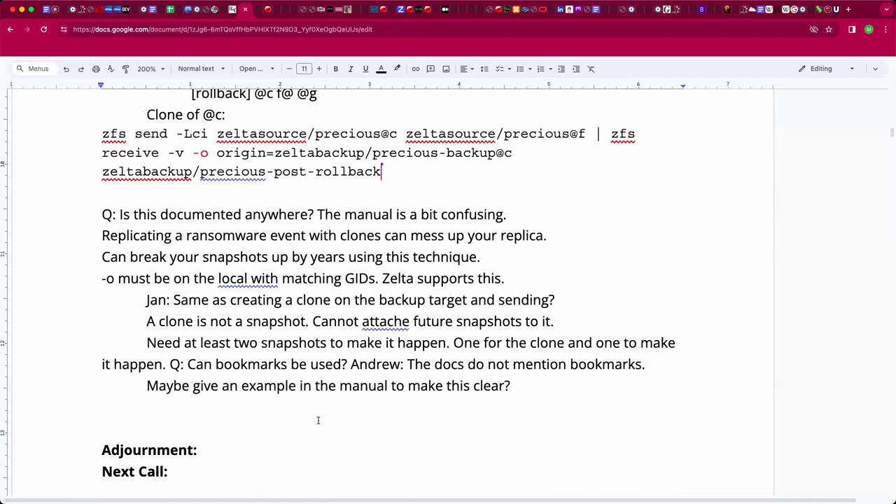
- Begin a new indented line with "You MUST specify the full both full paths" below the manual example suggestion
double_click(326, 400)
key("Tab")
type("You MUST")
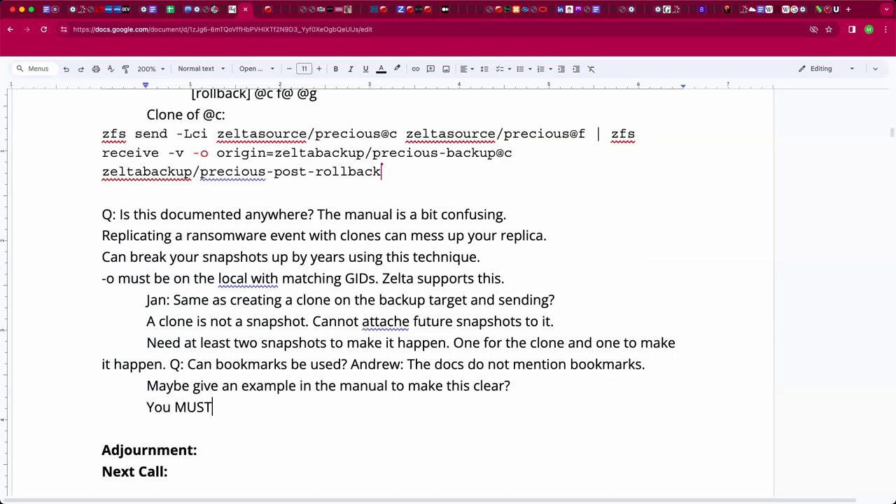
type("specify the")
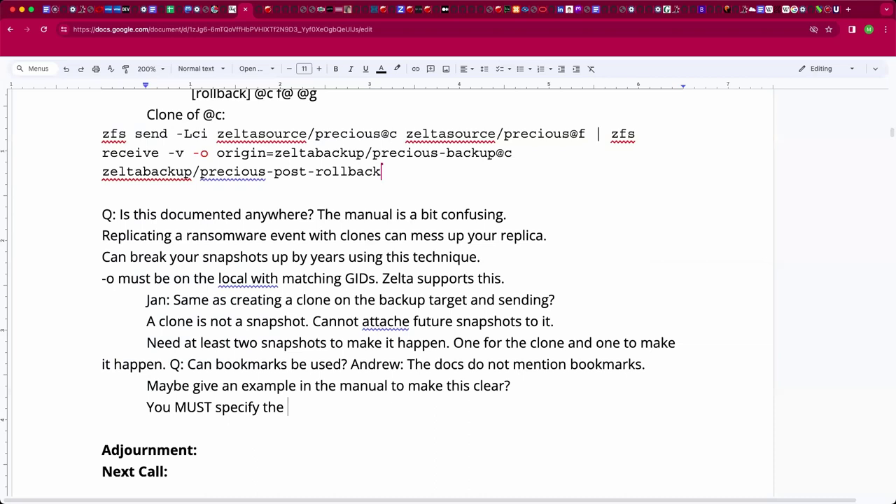
scroll(389, 287, "up", 2)
scroll(389, 287, "up", 1)
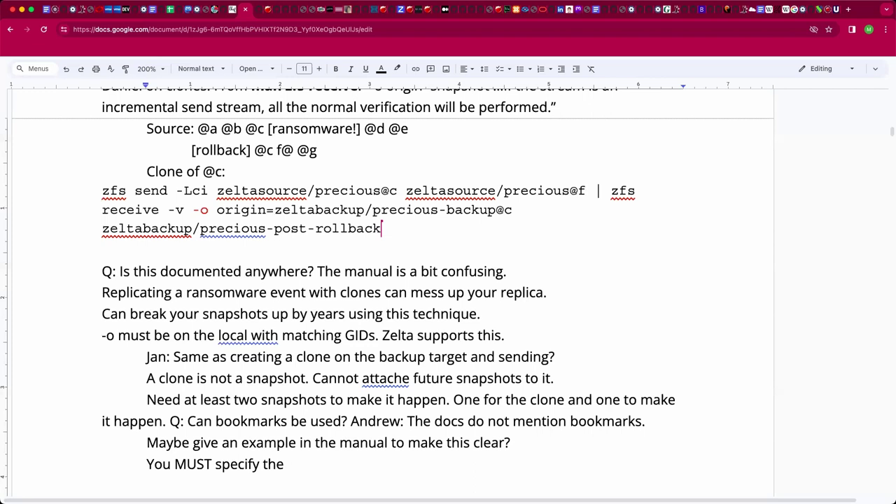
type("full")
type("both full paths")
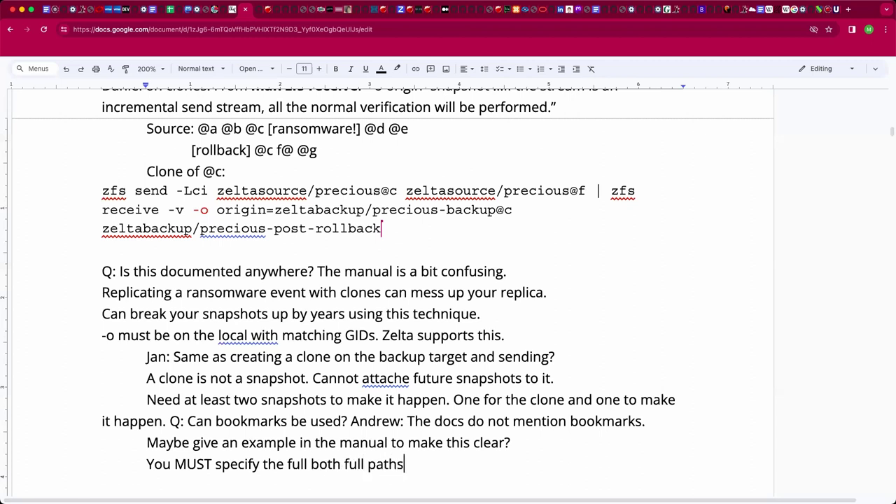
- Finish the full paths line with "with -i -I. The origin could be in a completely different location in the pool hierarchy."
type(" with -i -I. The orgin")
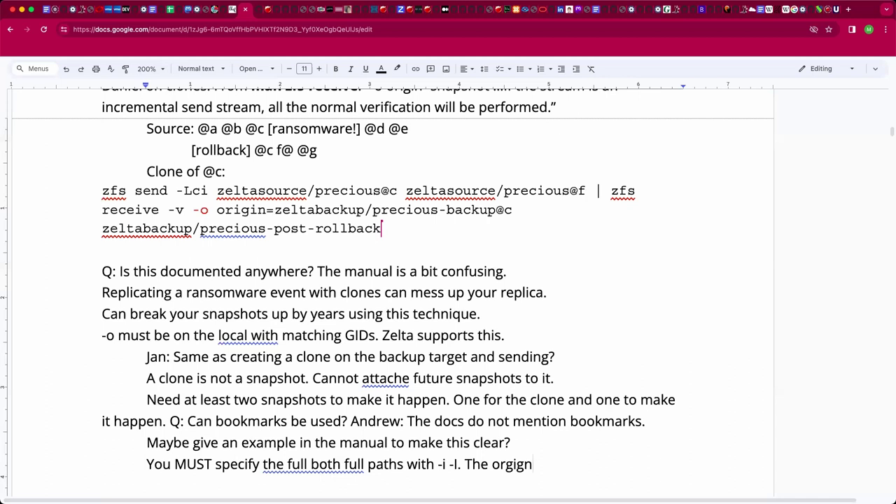
key("BackSpace")
key("BackSpace")
key("BackSpace")
type("igin could be in ")
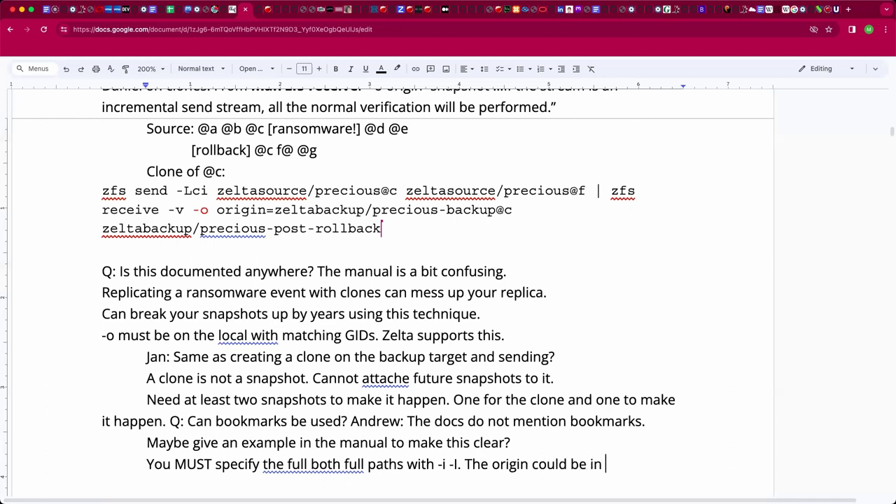
type("a completely")
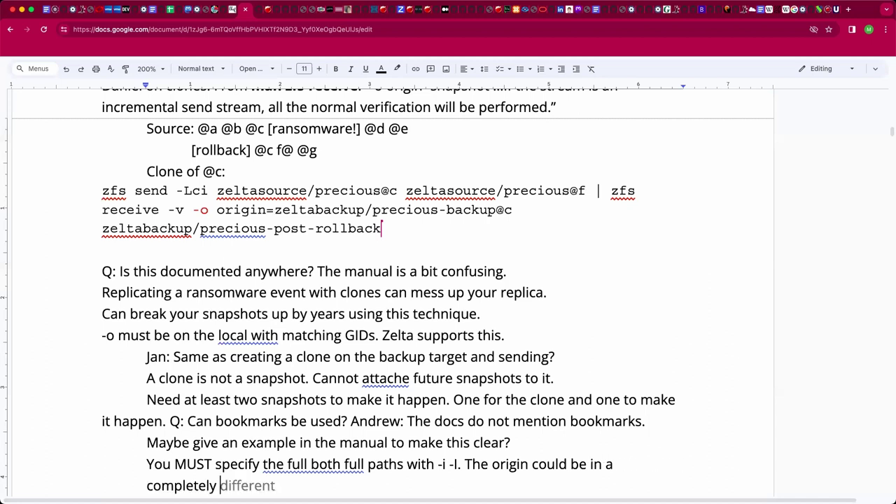
key("Tab")
type("location o")
key("BackSpace")
key("BackSpace")
type("in the pool hei")
key("BackSpace")
key("BackSpace")
type("ierarchy.")
key("BackSpace")
- Add the unindented line "We sure need a glossary page… +12!" after a blank line below the pool hierarchy note
scroll(324, 406, "down", 3)
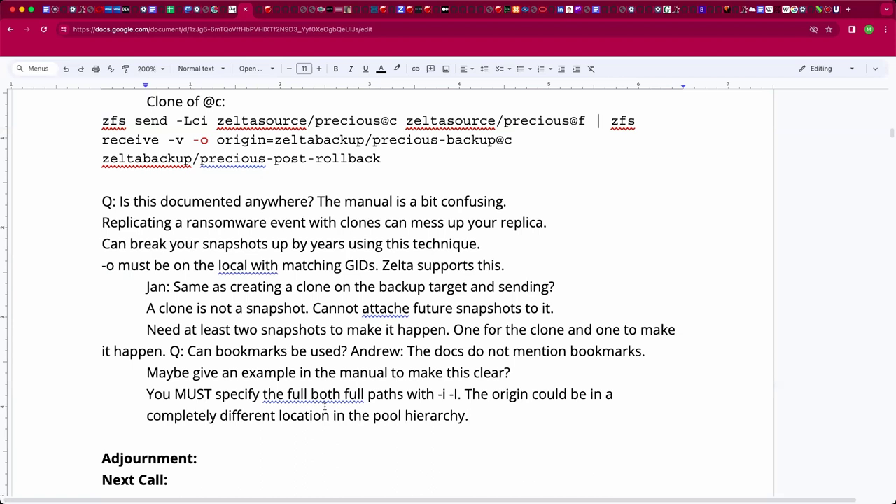
key("Return")
key("BackSpace")
key("Return")
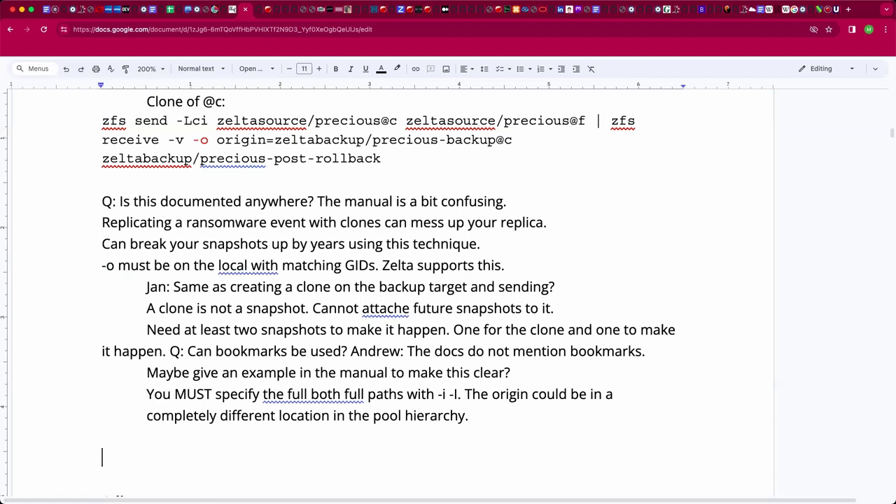
type("We sure need a ")
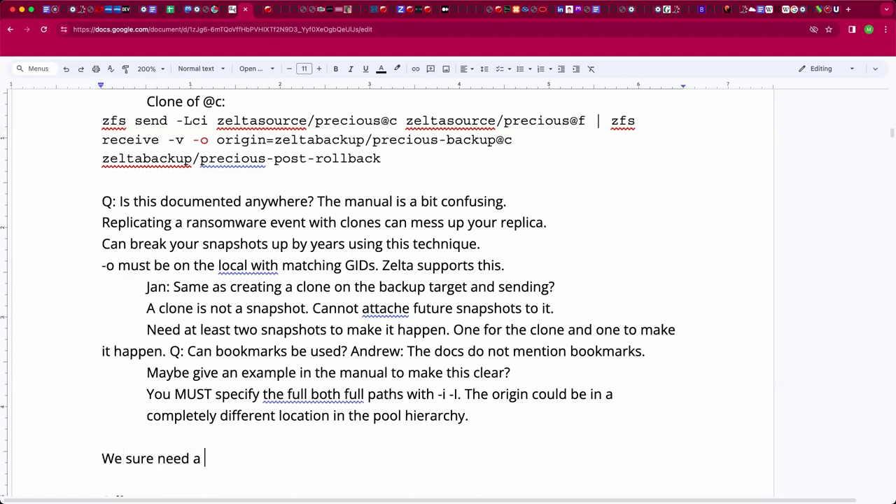
type("glossary page...")
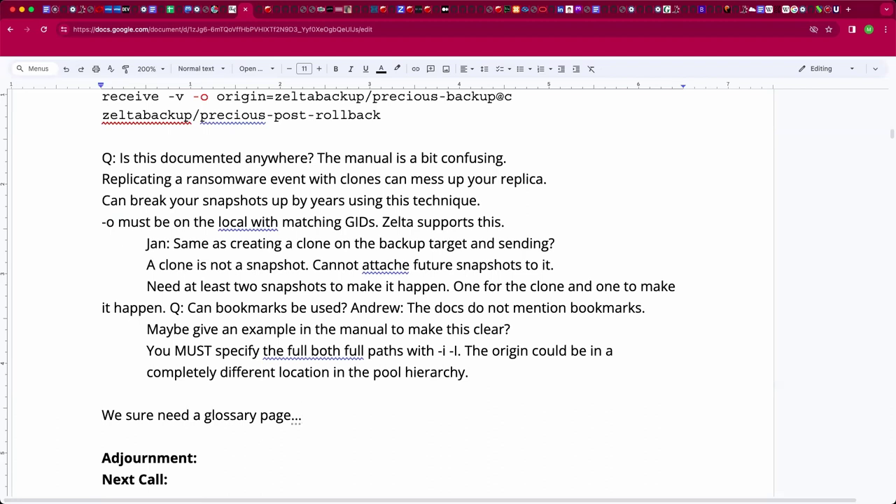
type("+12!")
- Below the glossary note, add "Q: Does anyone use dRAID for >200TB pools and which other VDEVs did you combine them with for what workload?"
scroll(619, 224, "right", 1)
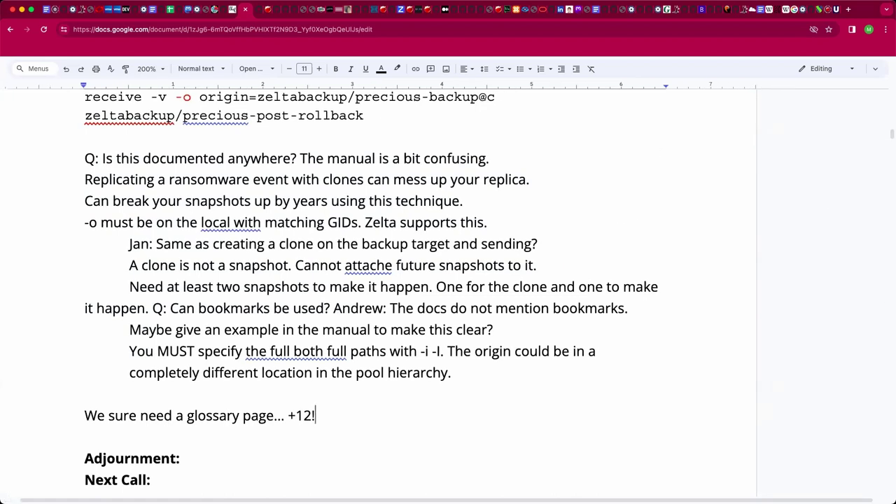
left_click(404, 445)
key("Return")
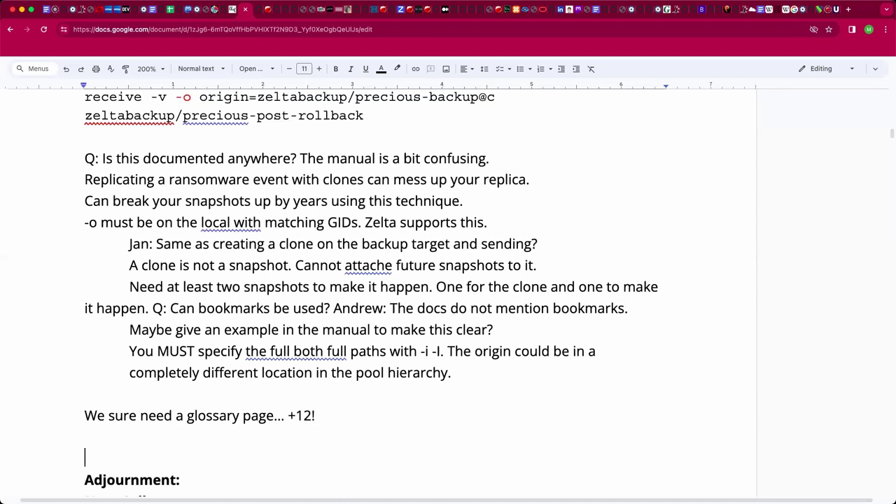
key("Return")
key("Up")
type("Q: Does anyone use dRAID for >200TB pools and which other VDEVs did you combine them with for what workload?")
scroll(474, 330, "down", 5)
scroll(488, 353, "up", 2)
scroll(489, 353, "up", 1)
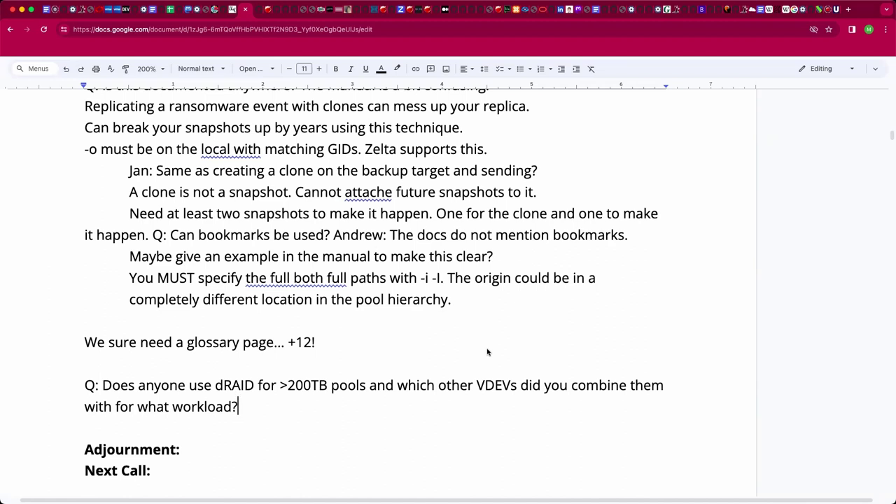
- Insert the line "+1 on splitting up the manual pages!" directly below the glossary page note
key("Up")
key("Up")
left_click(488, 352)
type("+1")
key("BackSpace")
key("BackSpace")
key("BackSpace")
key("BackSpace")
key("Return")
type("+1 on splitting up the manual pages!")
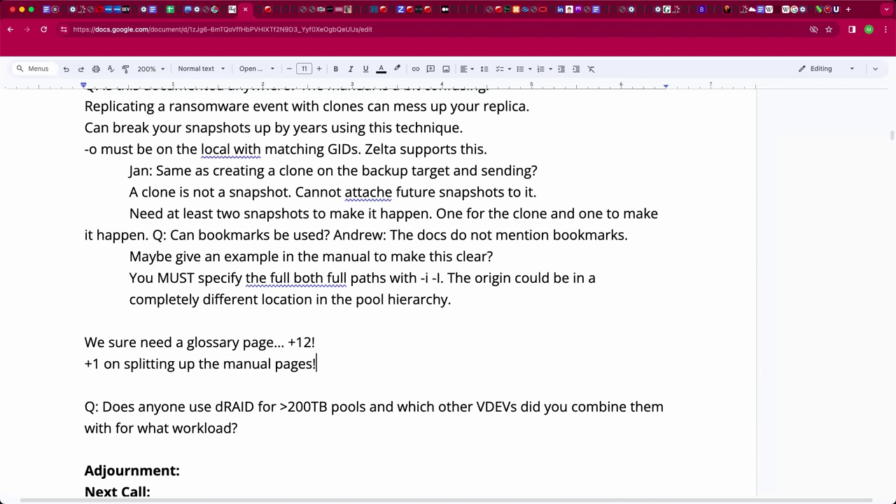
- Fill in the Next Call date as 2024-02-28
scroll(482, 365, "down", 1)
key("Down")
key("Down")
key("Down")
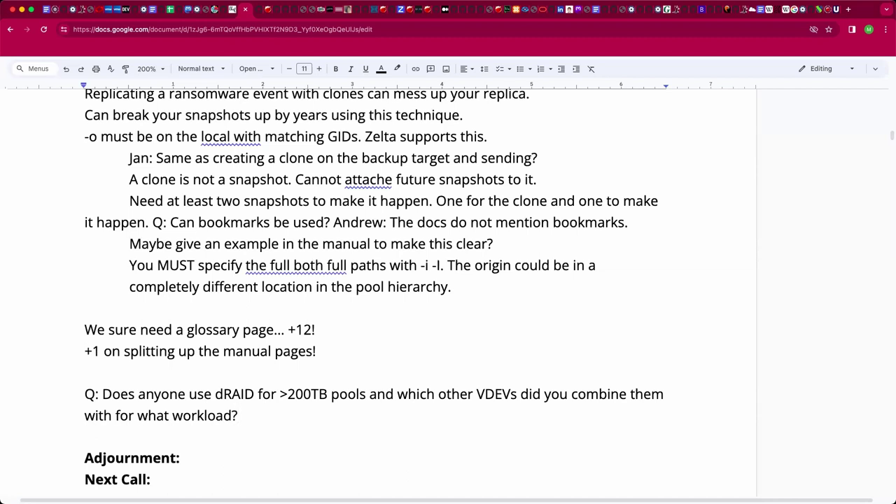
left_click(184, 457)
left_click(154, 479)
type("2024-02-21")
key("BackSpace")
key("BackSpace")
type("28")
- Fill in the Adjournment time as "2 PM Pacific"
left_click(184, 457)
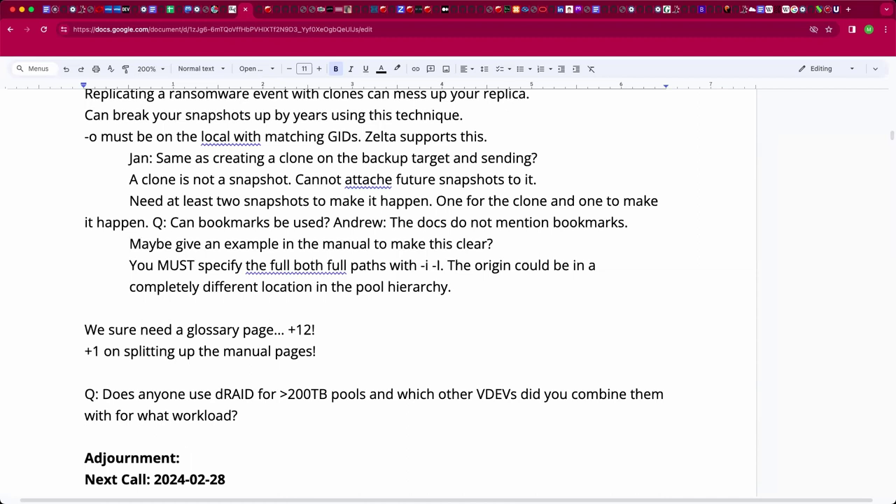
type("2 PM /")
key("BackSpace")
type("Pacific")
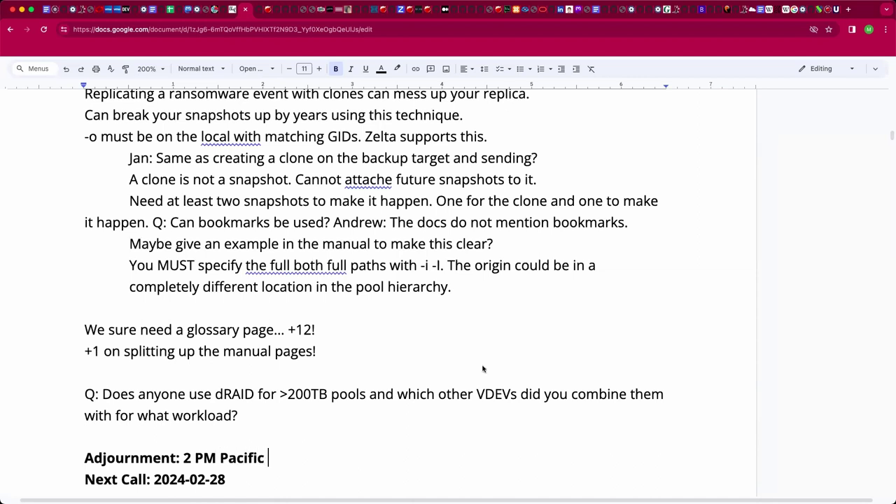